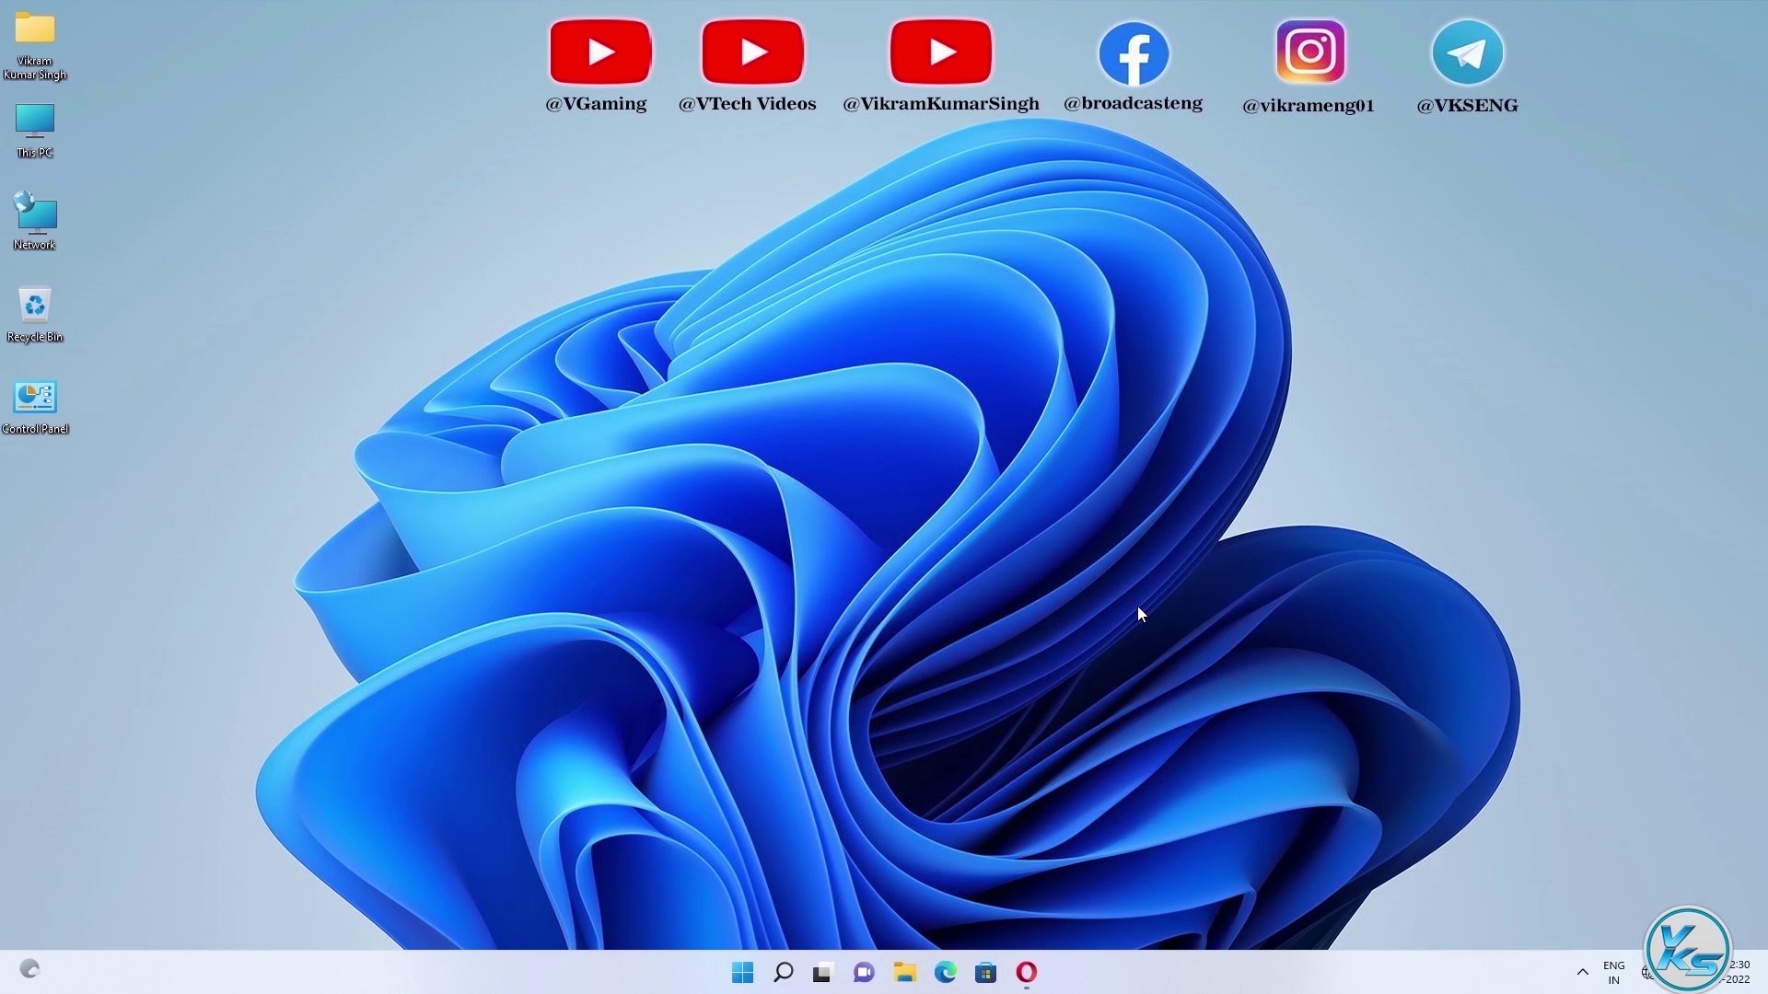
Step: Open Device Manager, move its window toward the middle of the desktop and expand the Network adapters category
right_click(742, 971)
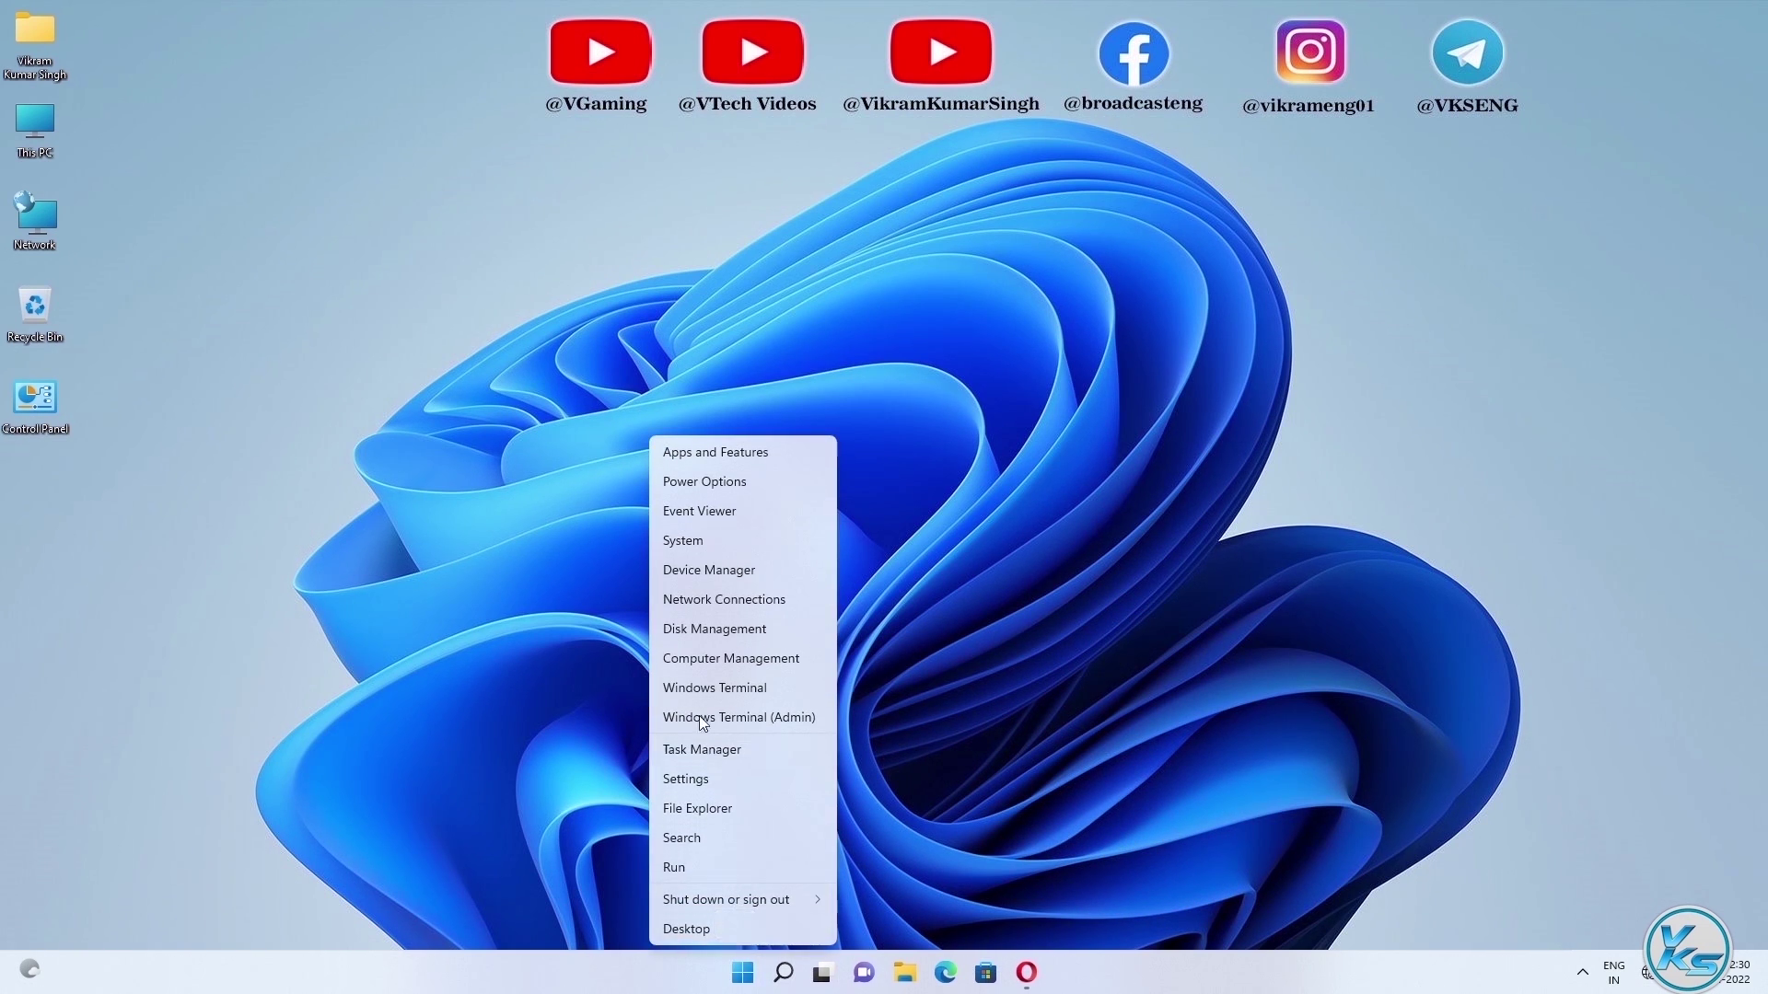
click(705, 571)
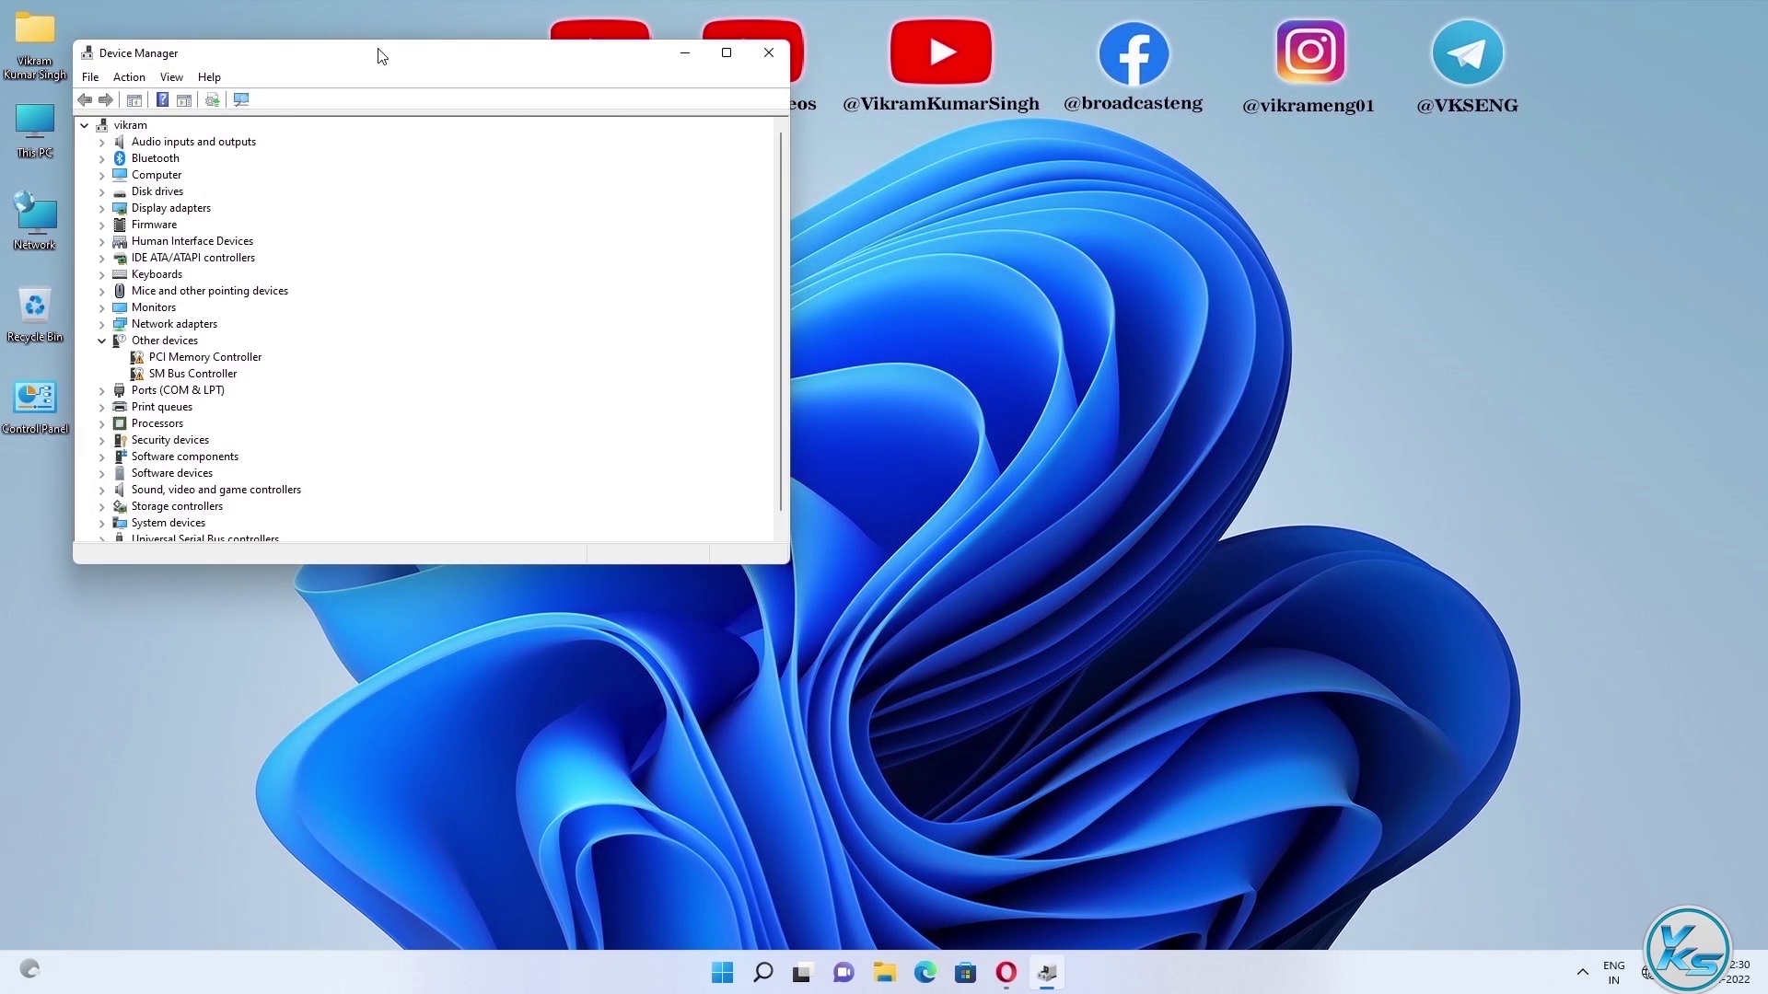
drag(378, 52, 809, 205)
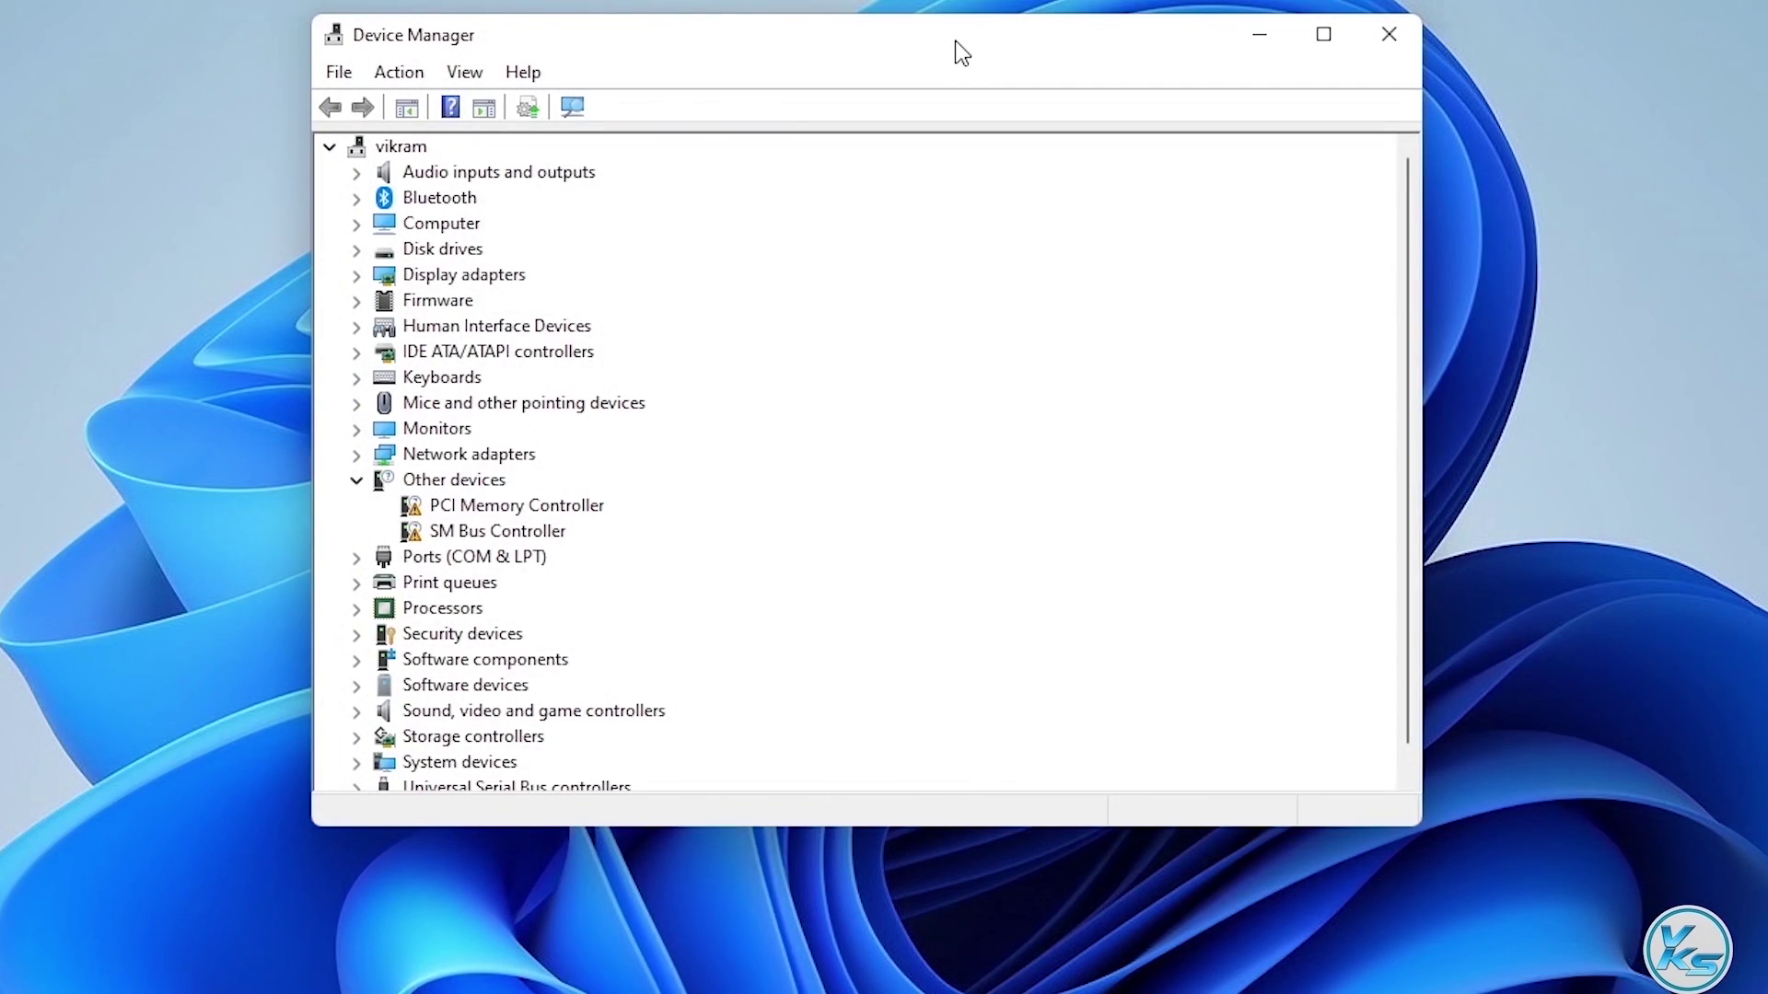
double_click(446, 455)
scroll(540, 418, down, 2)
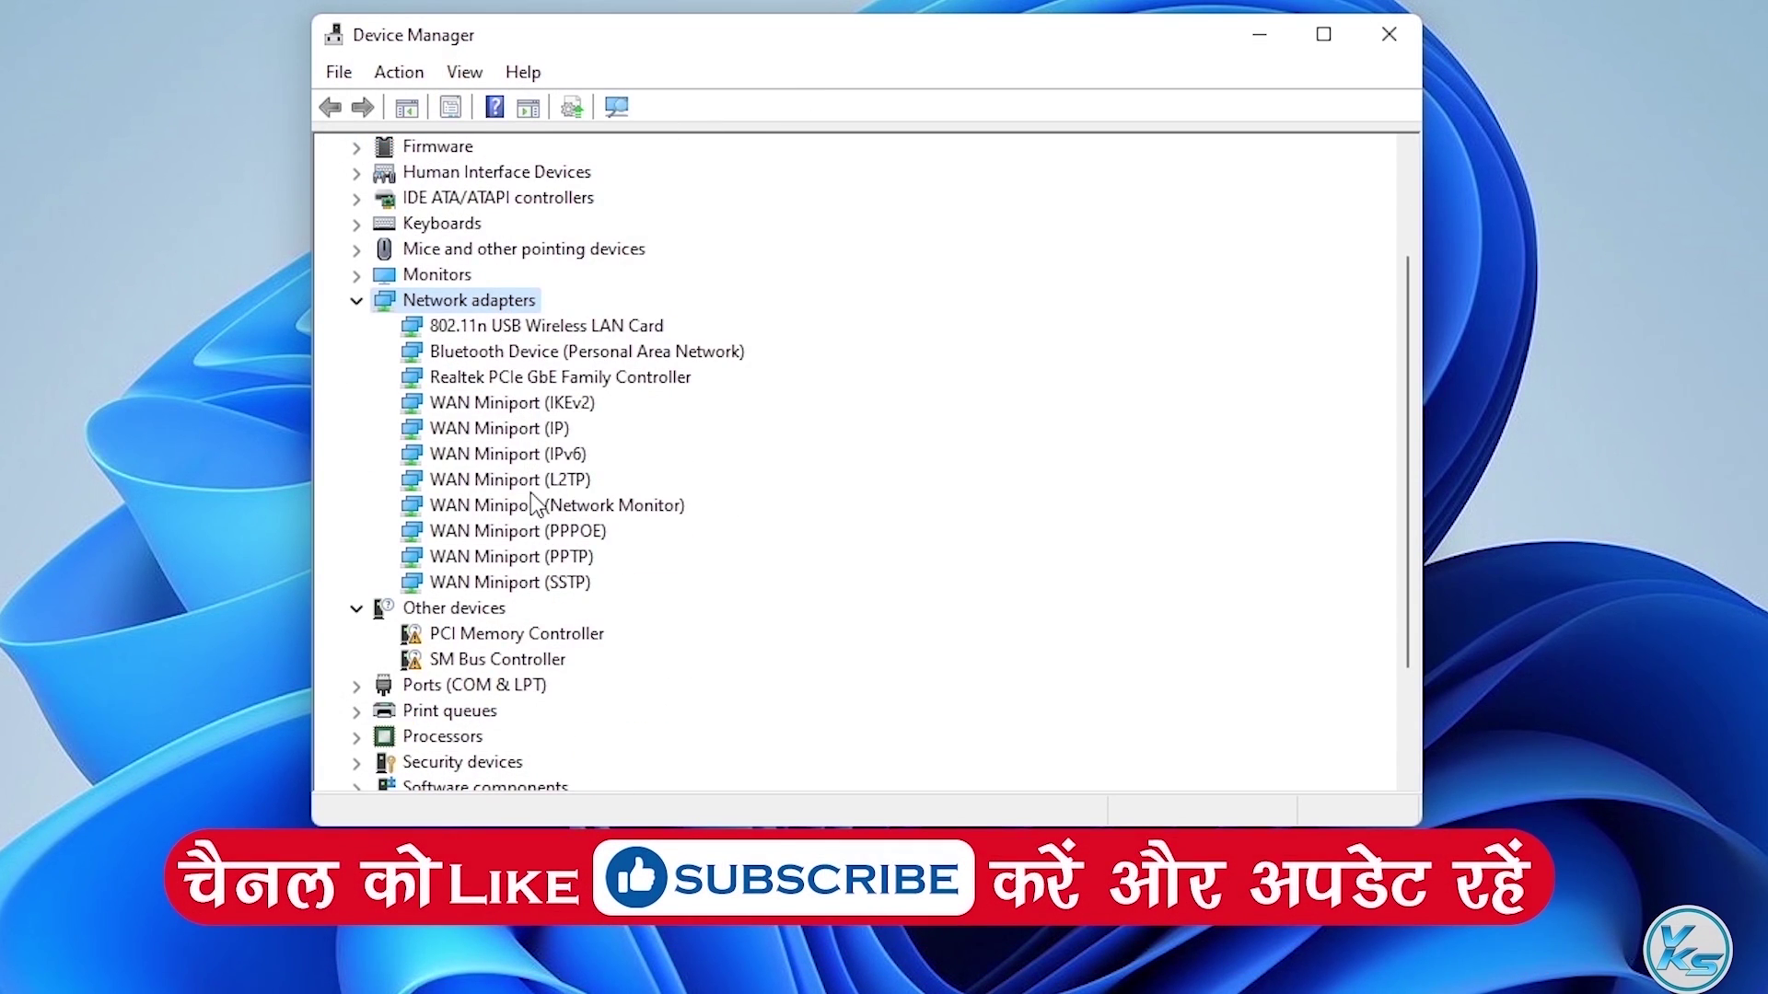
Step: Update the 802.11n USB Wireless LAN Card driver manually, picking the compatible 802.11n USB Wireless LAN Card model from the available drivers on the computer
click(480, 332)
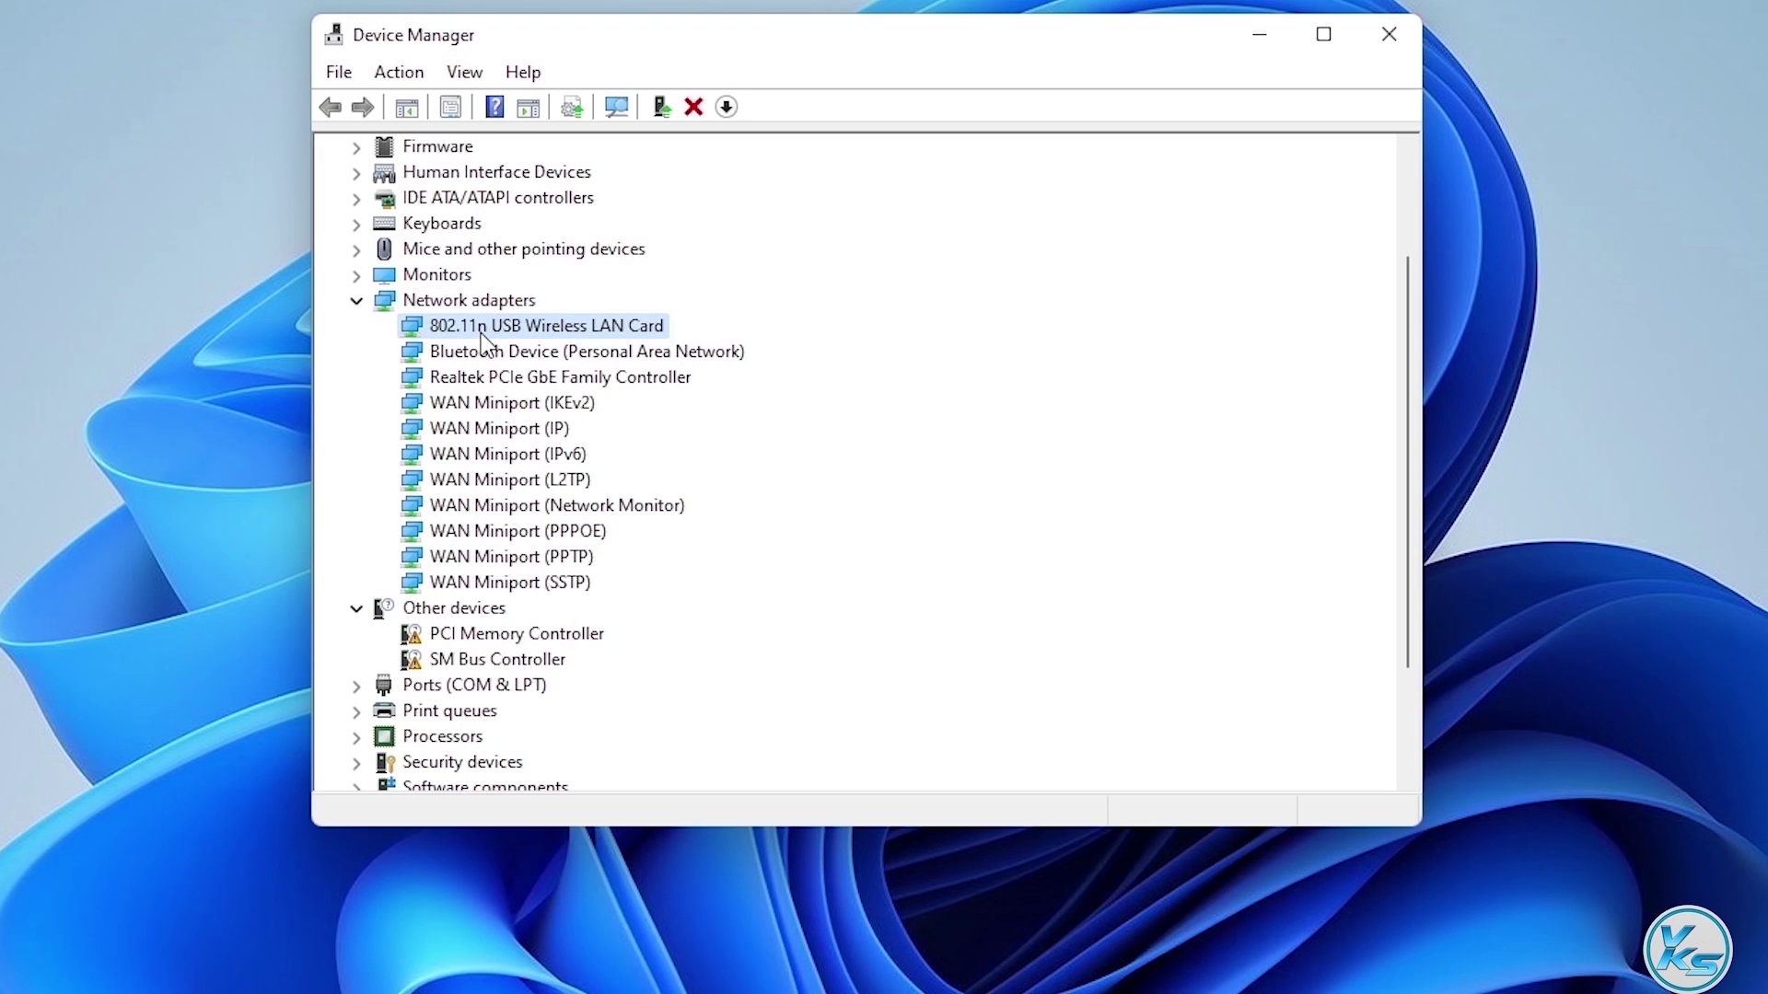
right_click(535, 329)
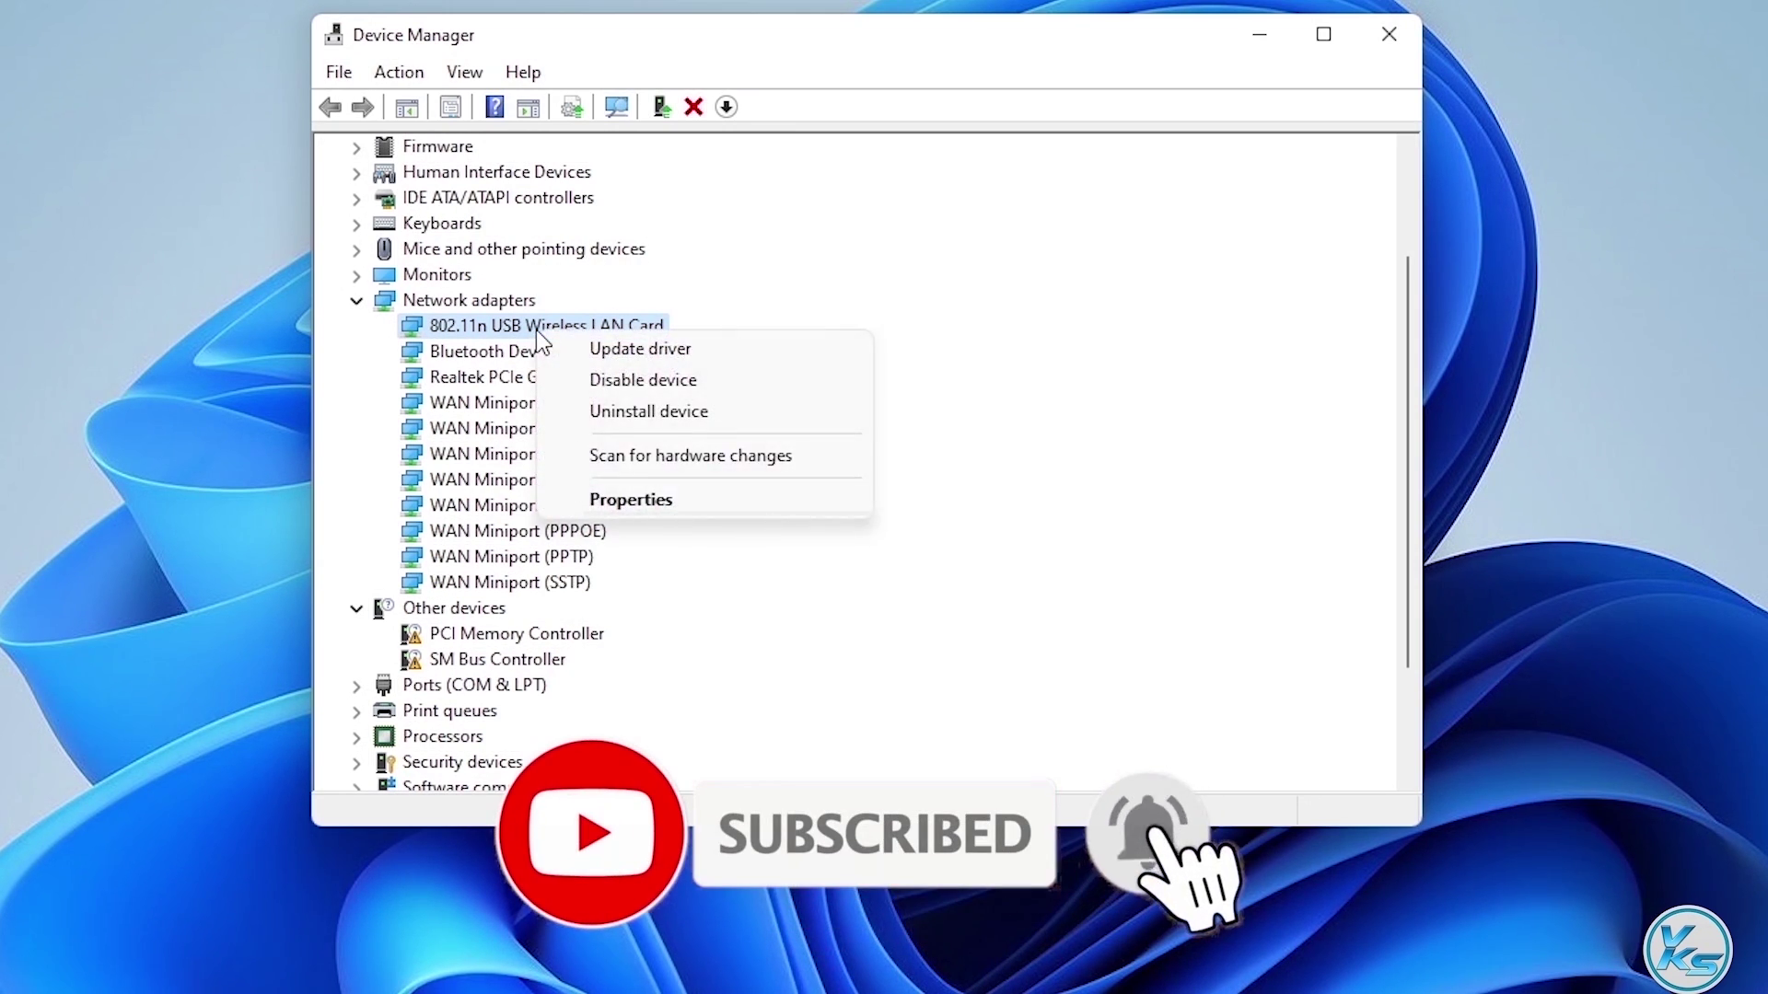
click(583, 349)
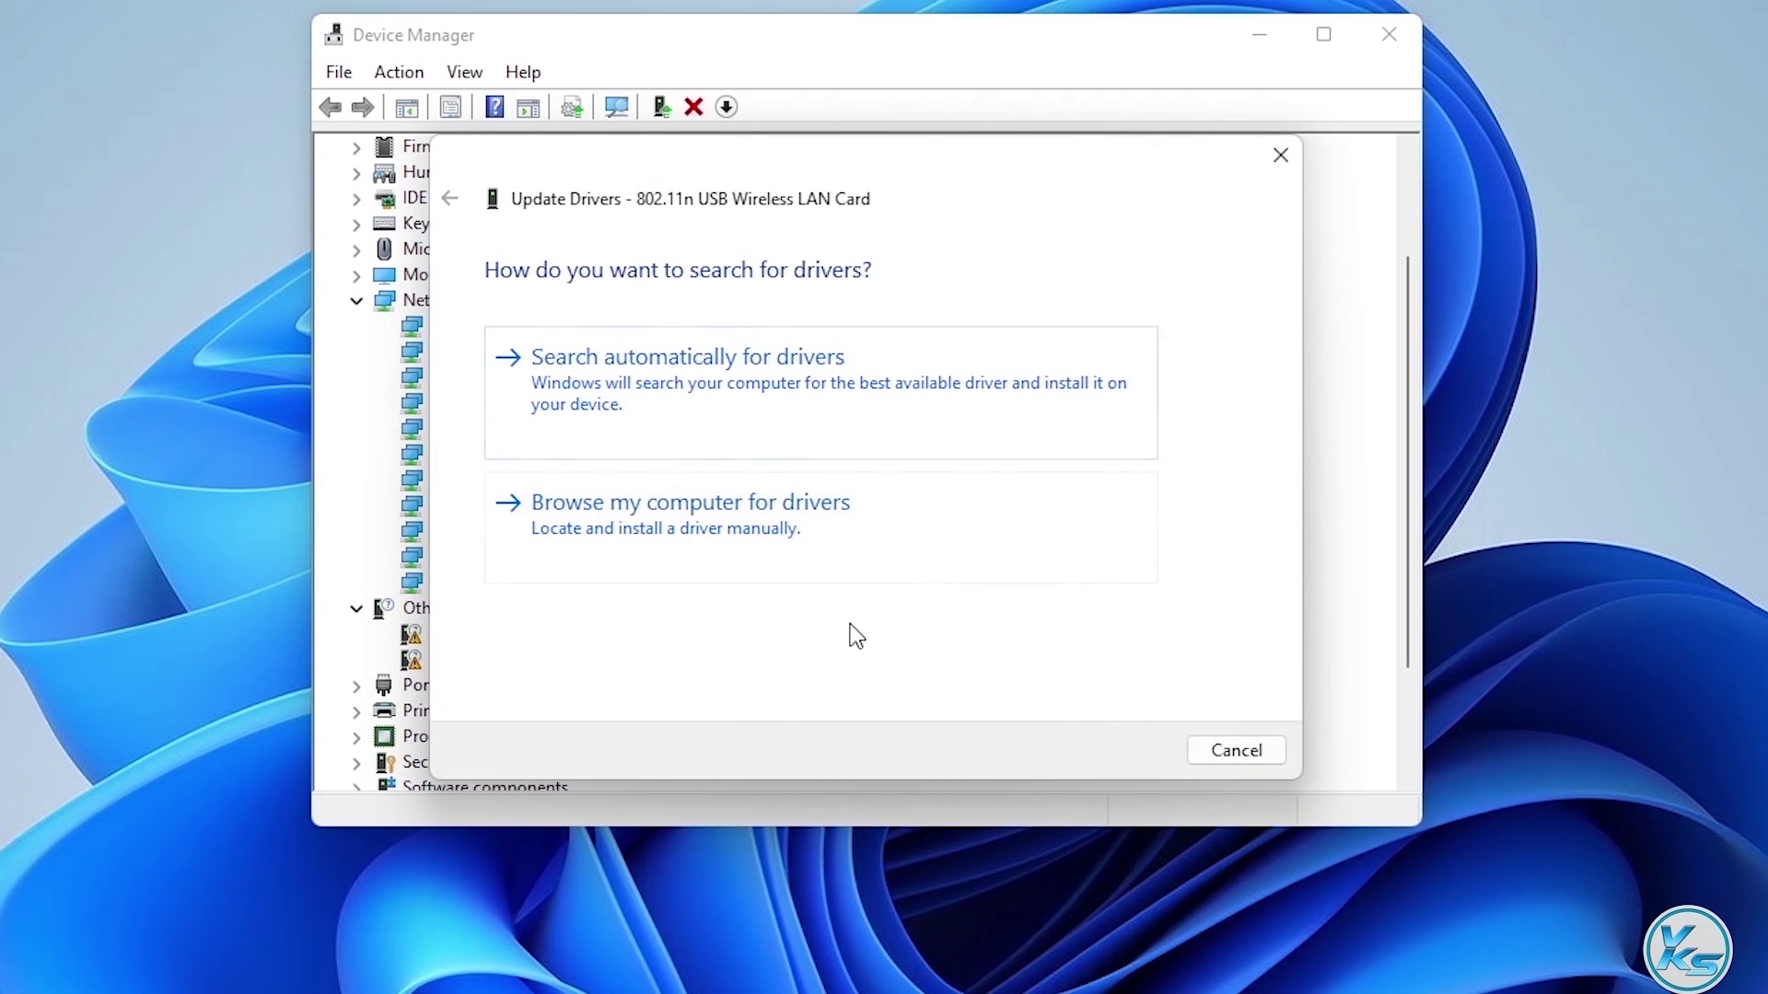
click(615, 523)
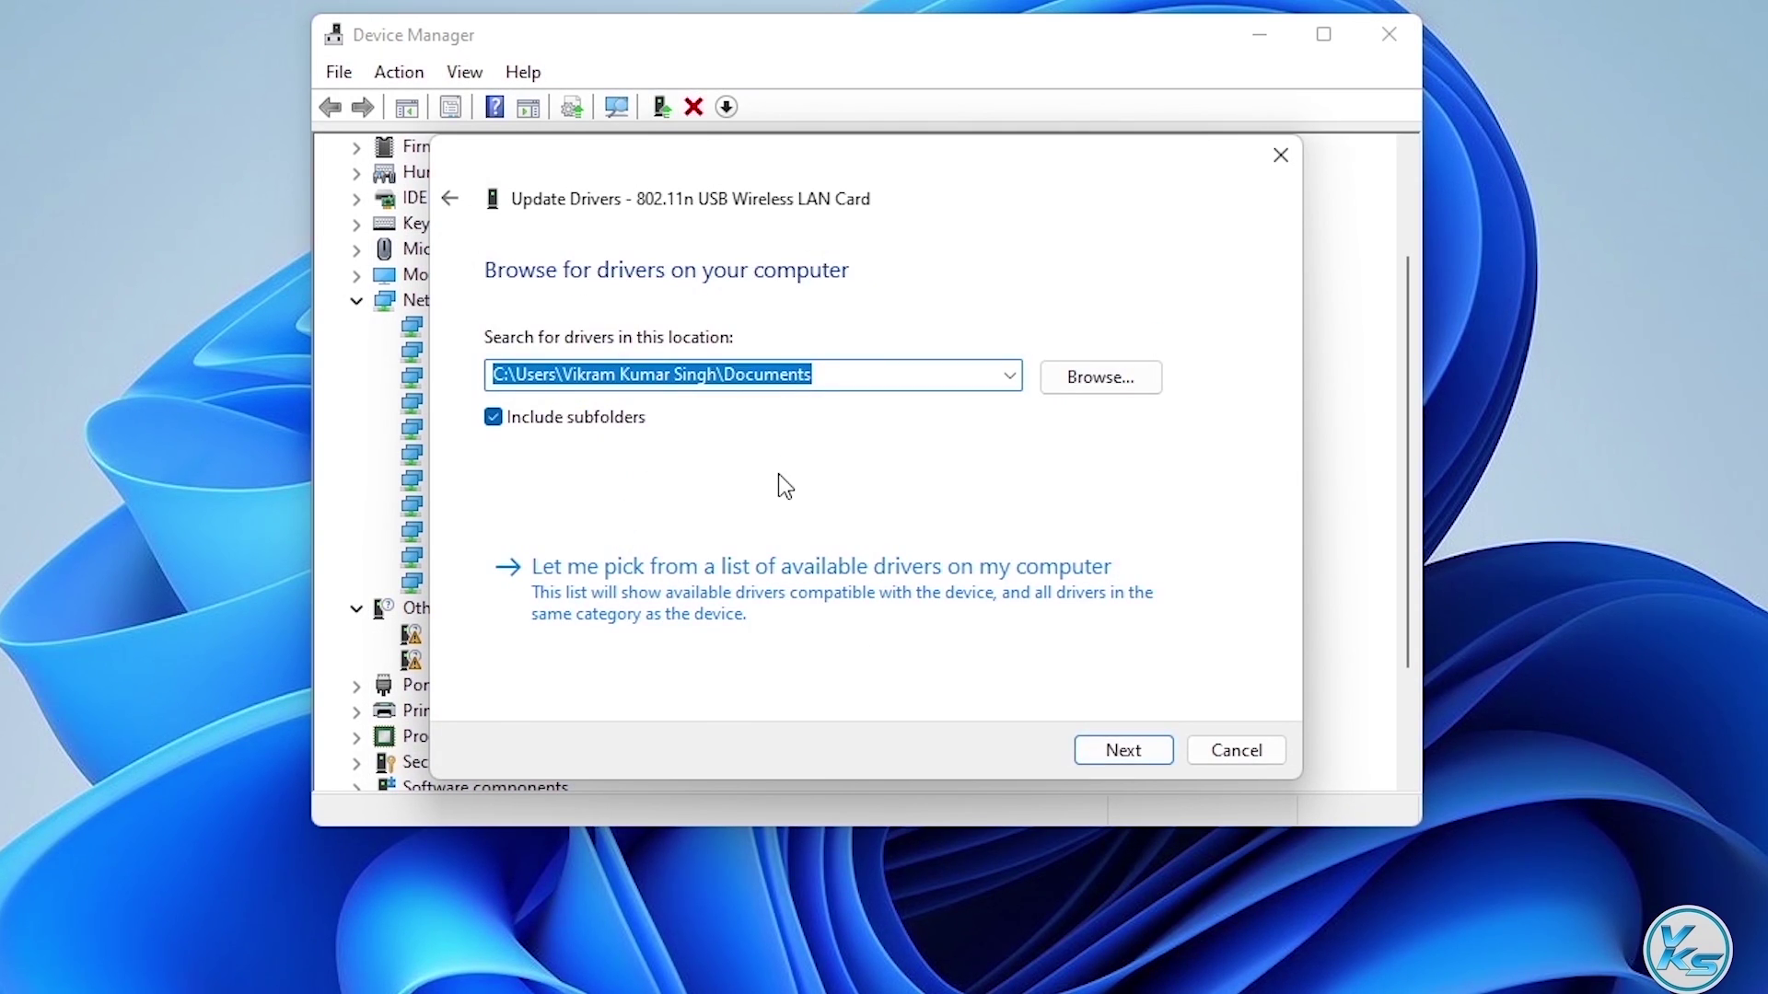
click(587, 603)
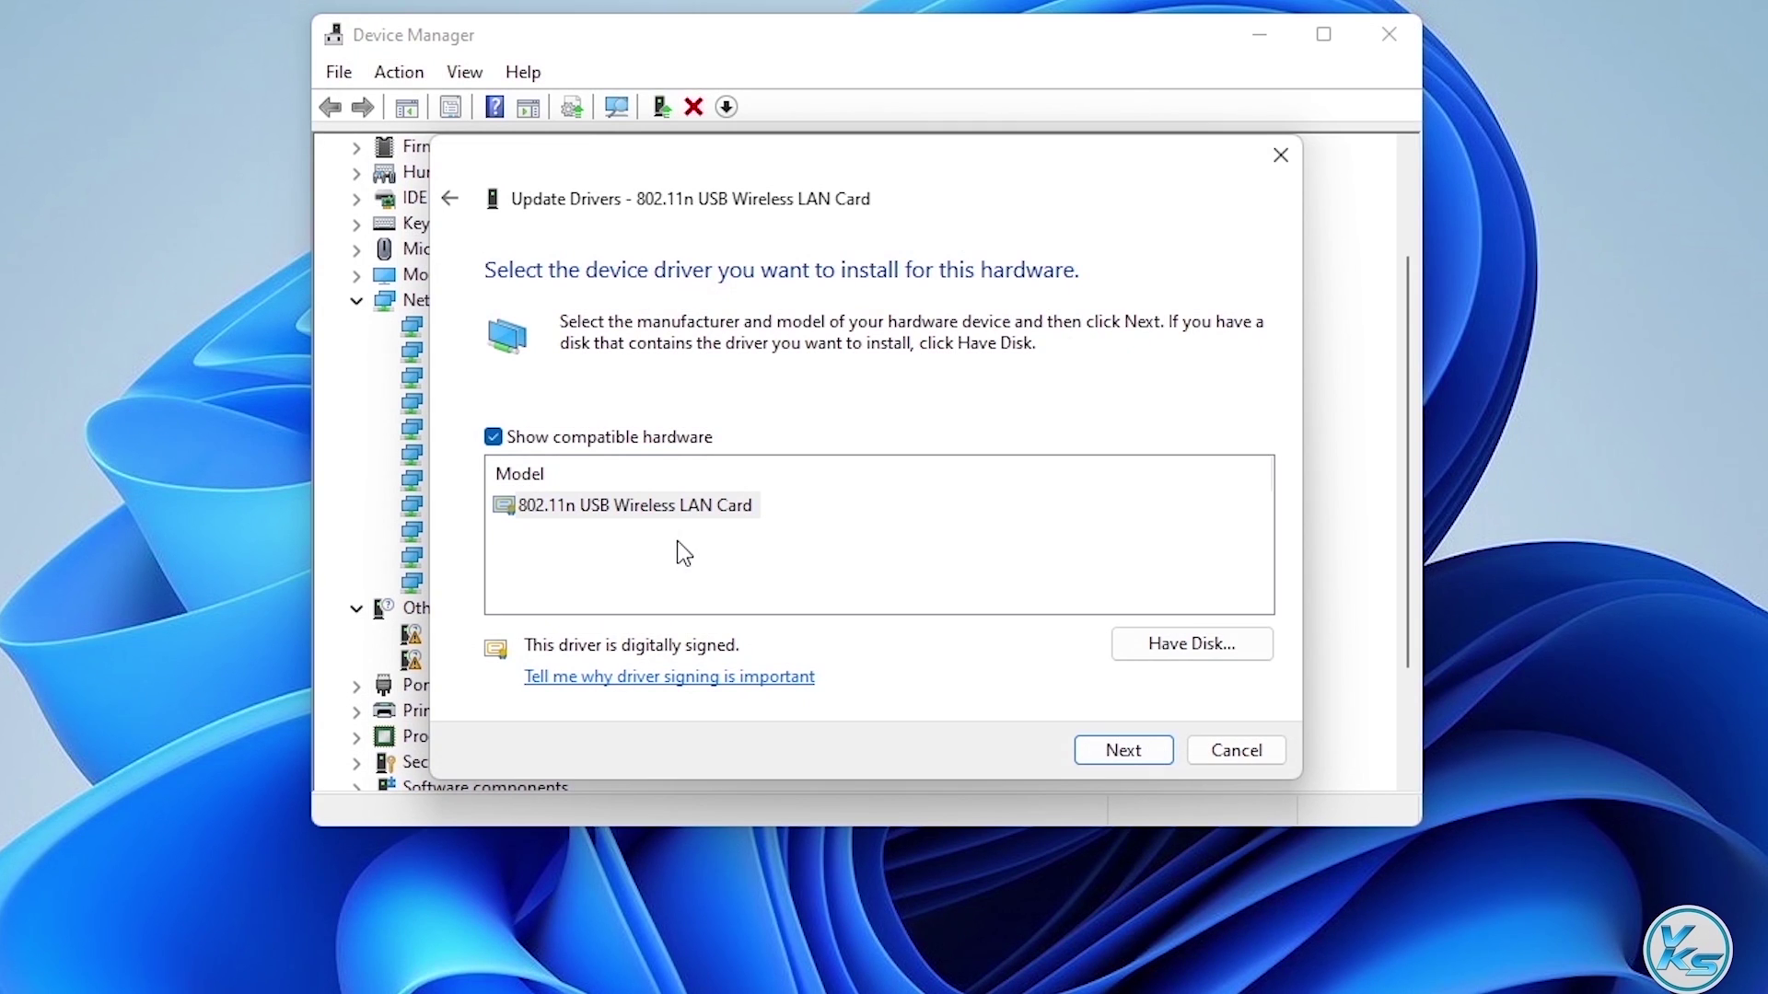
click(622, 506)
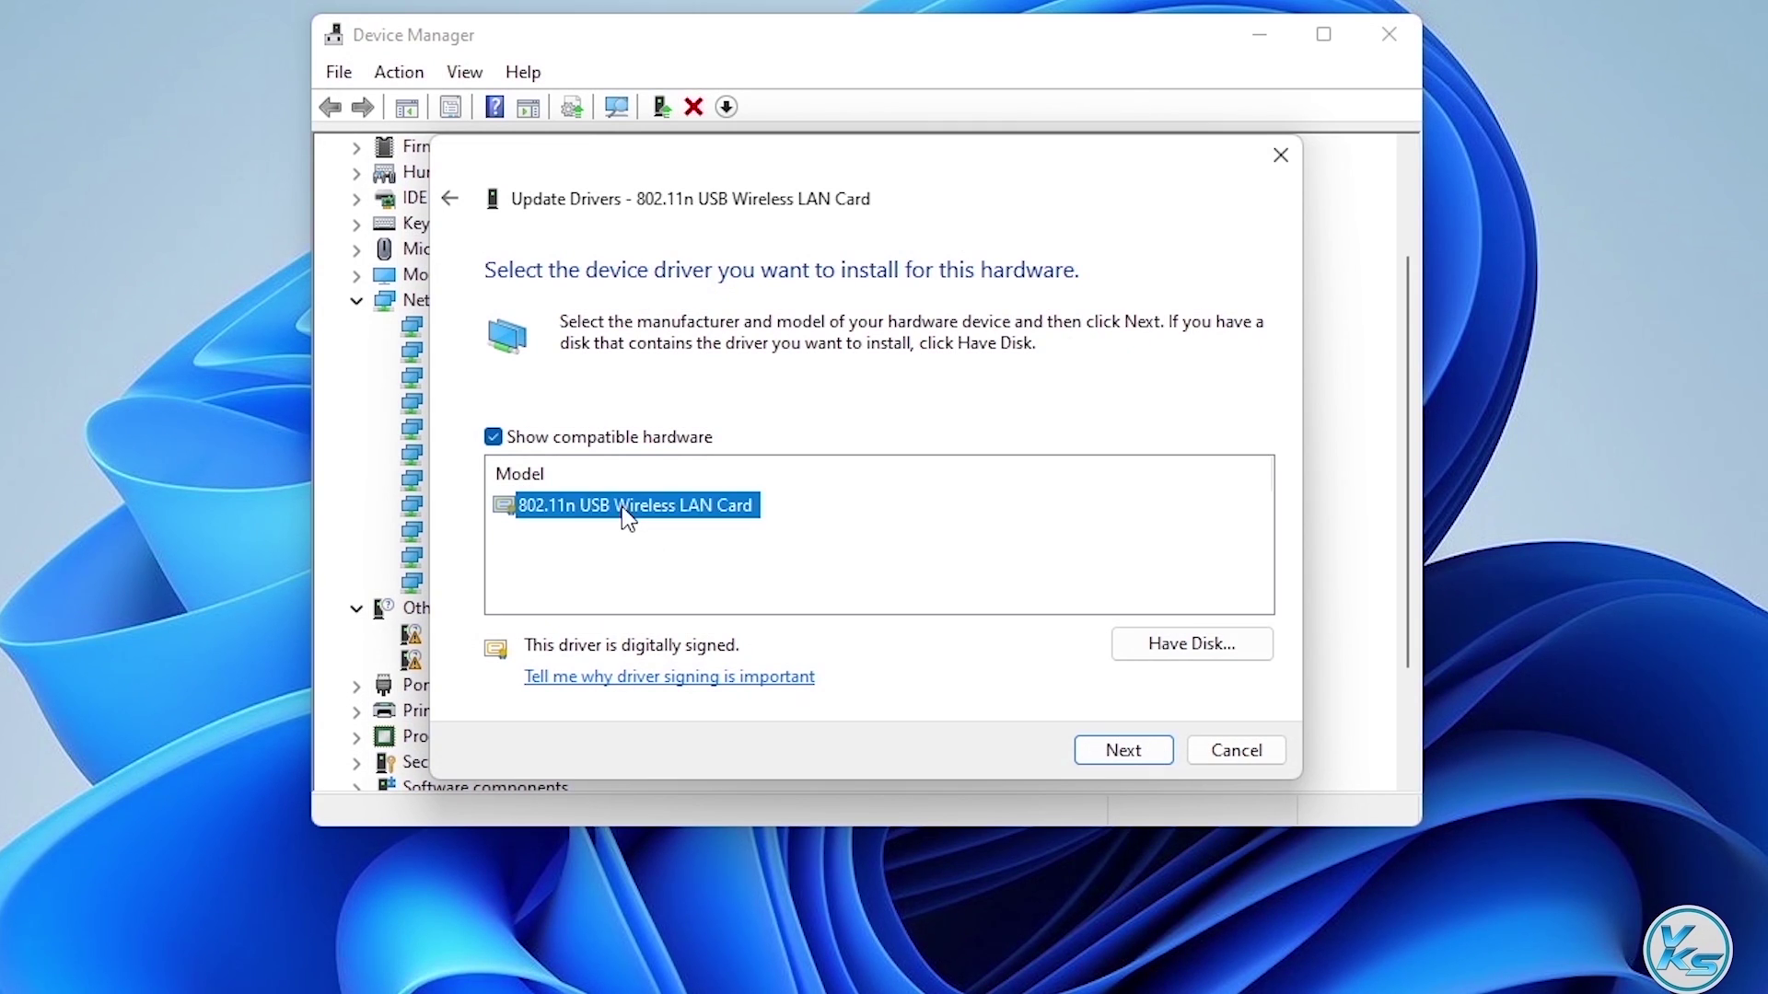
click(1095, 753)
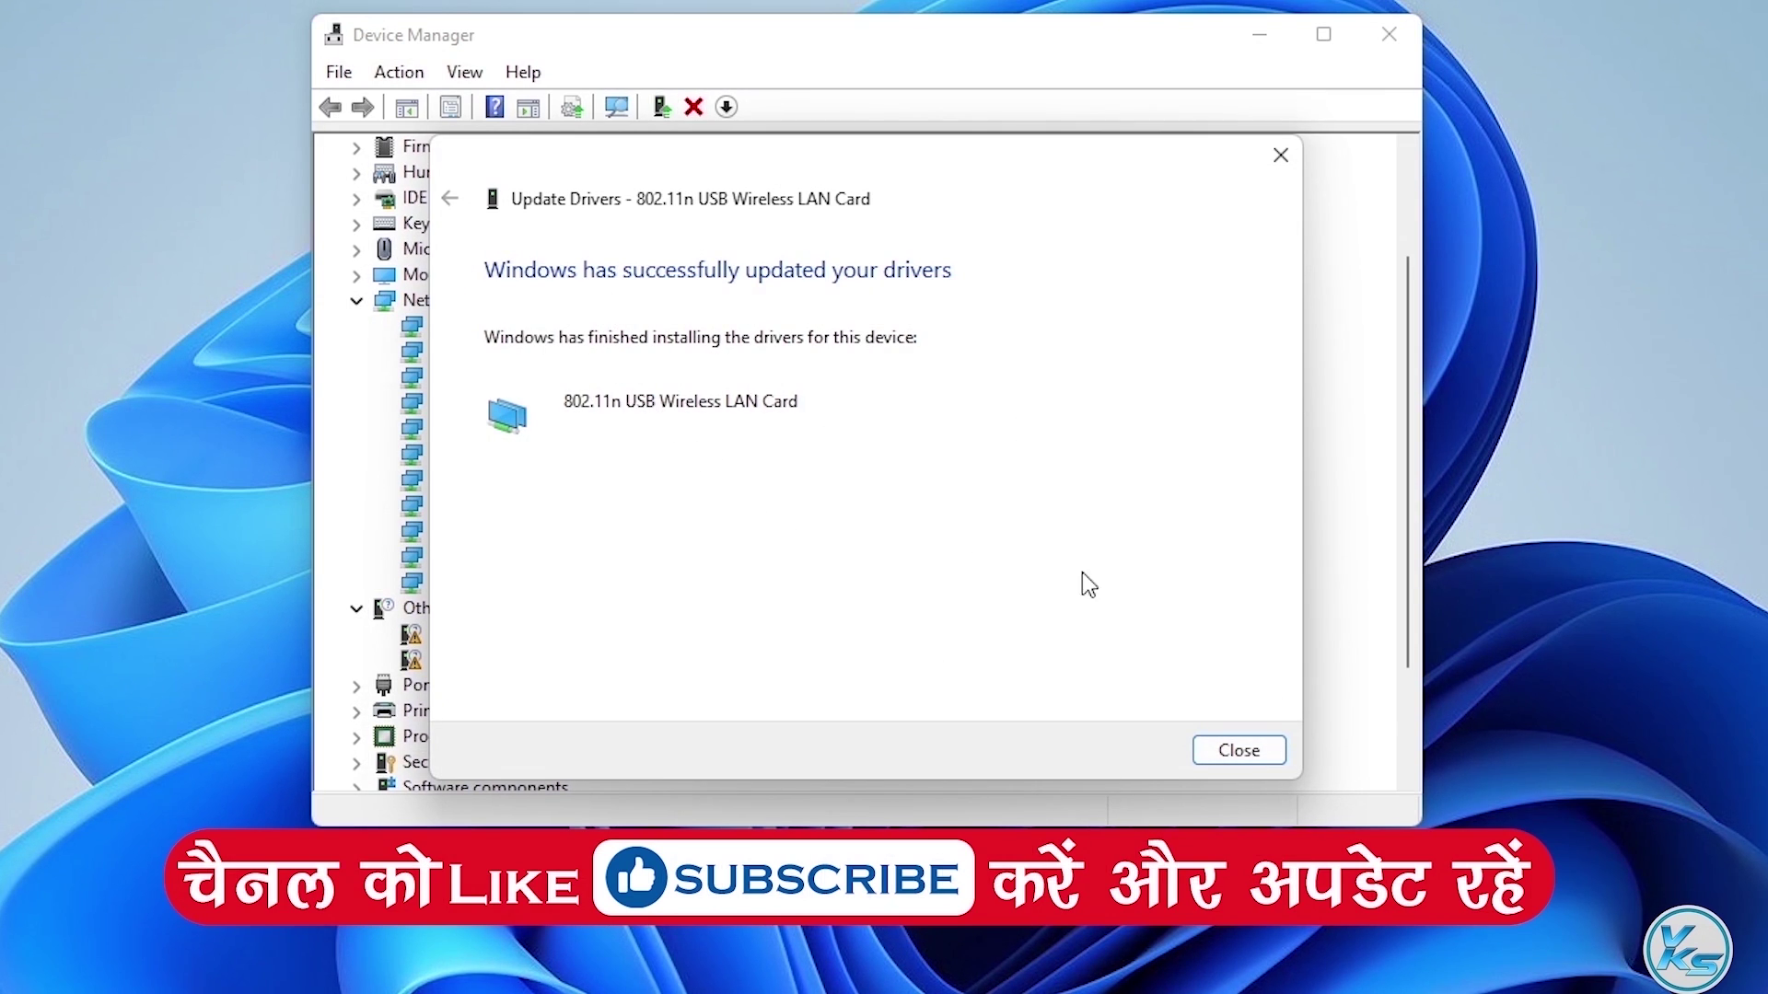
click(1240, 751)
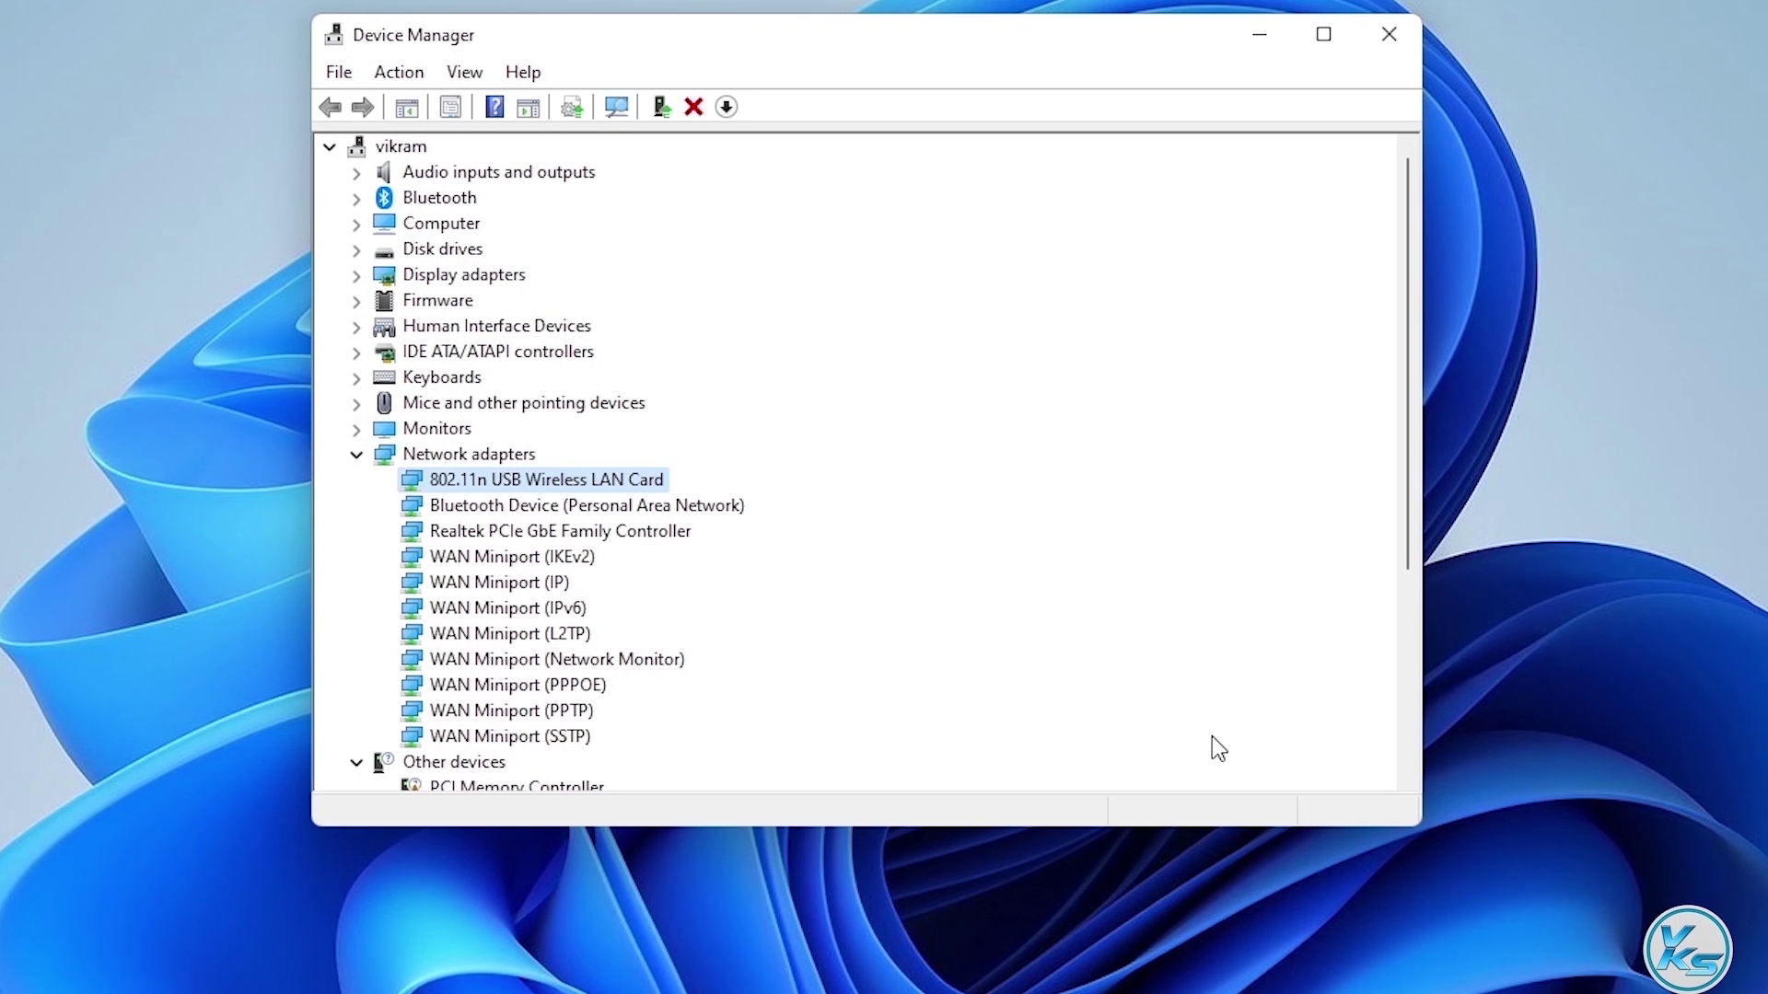
Step: Disallow the computer from turning off the 802.11n USB Wireless LAN Card to save power, and accept the change
right_click(624, 482)
click(773, 650)
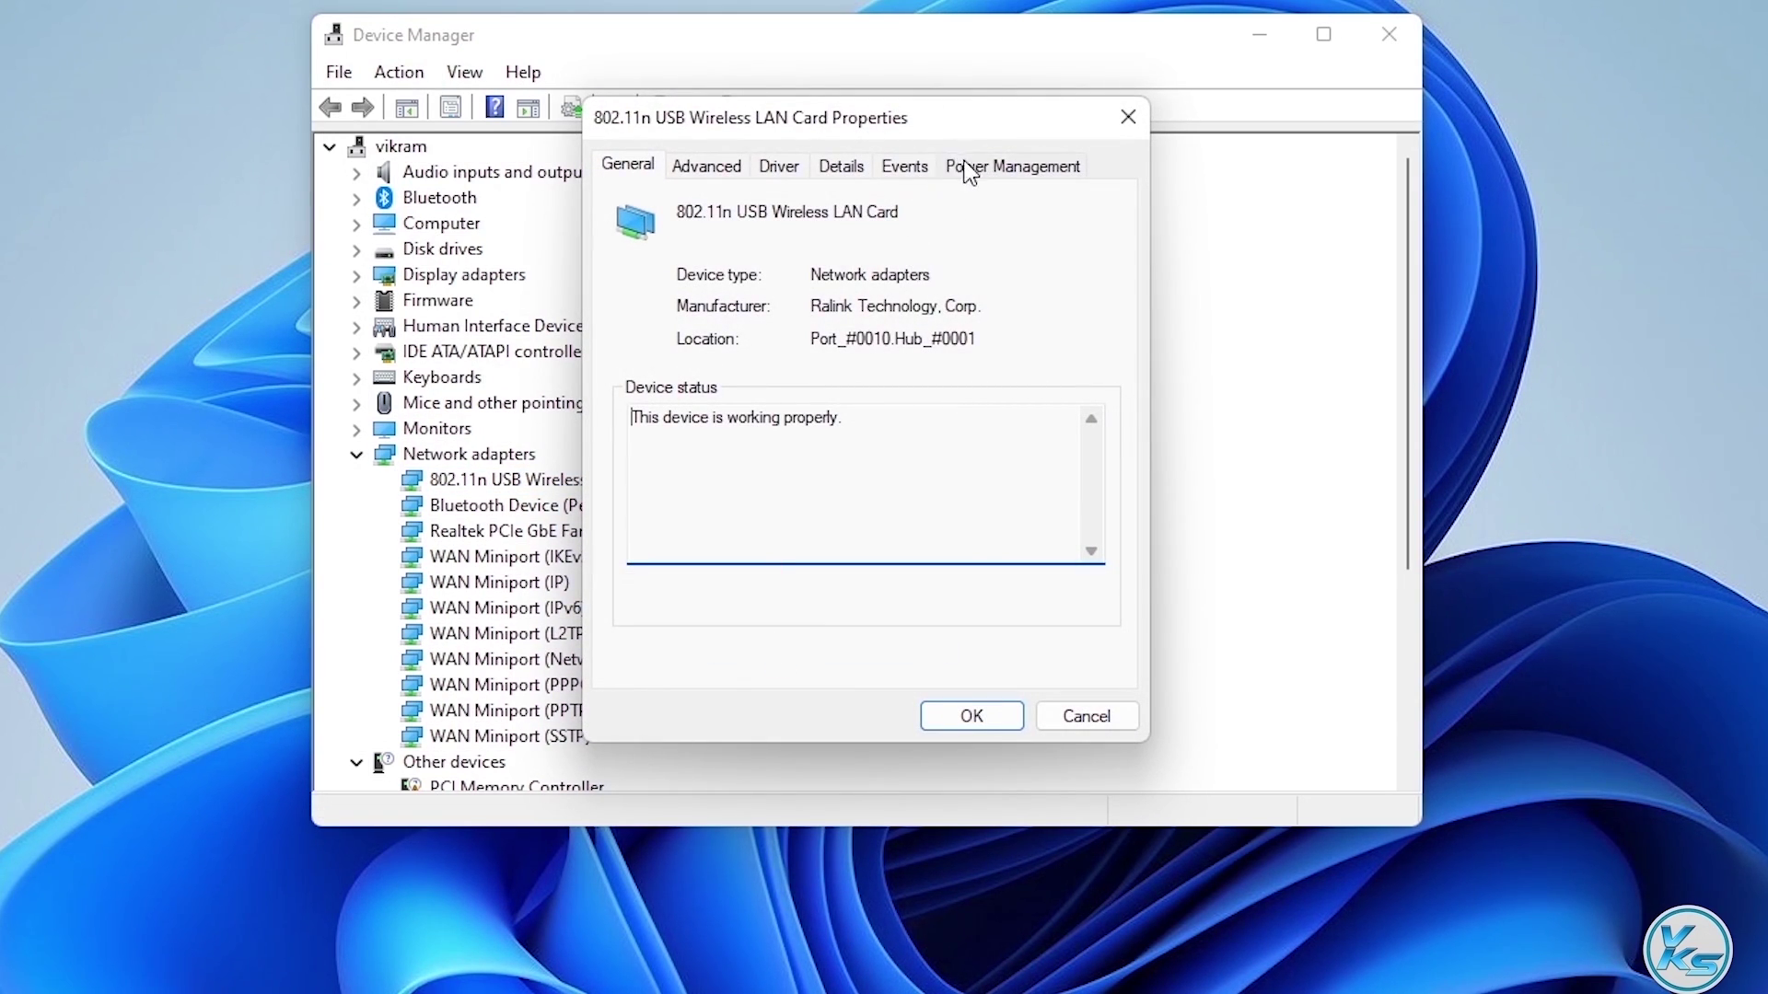
click(987, 175)
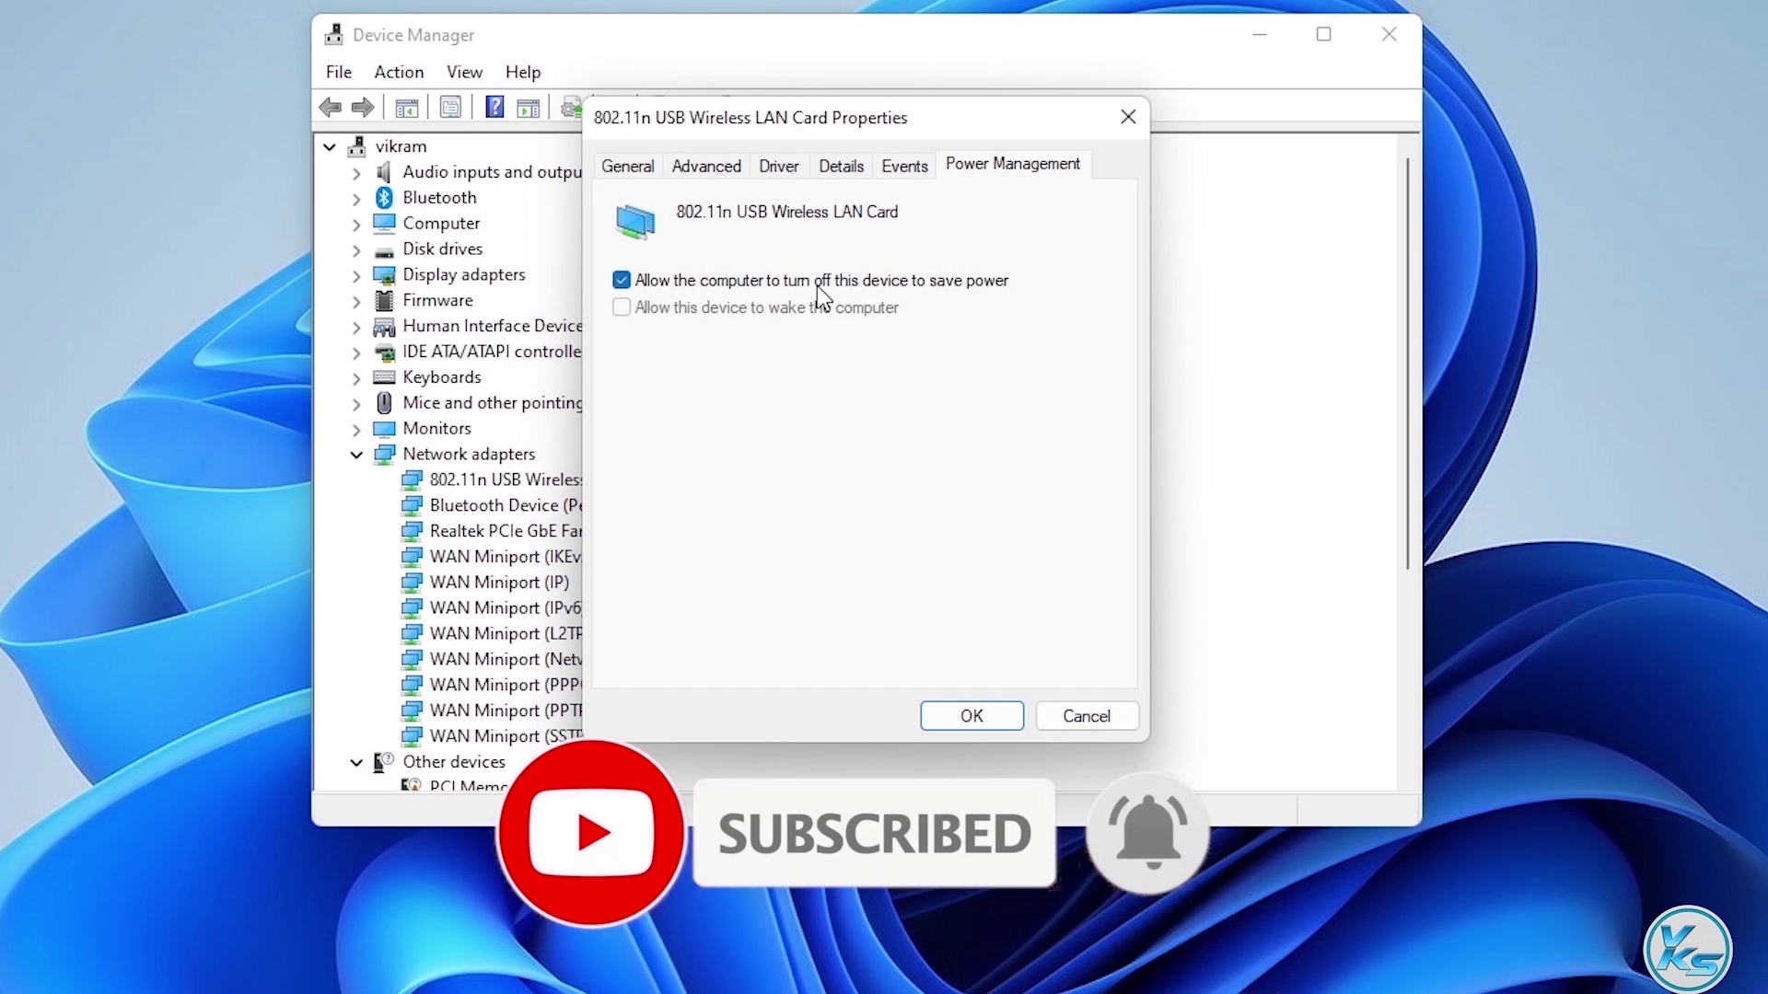
click(624, 282)
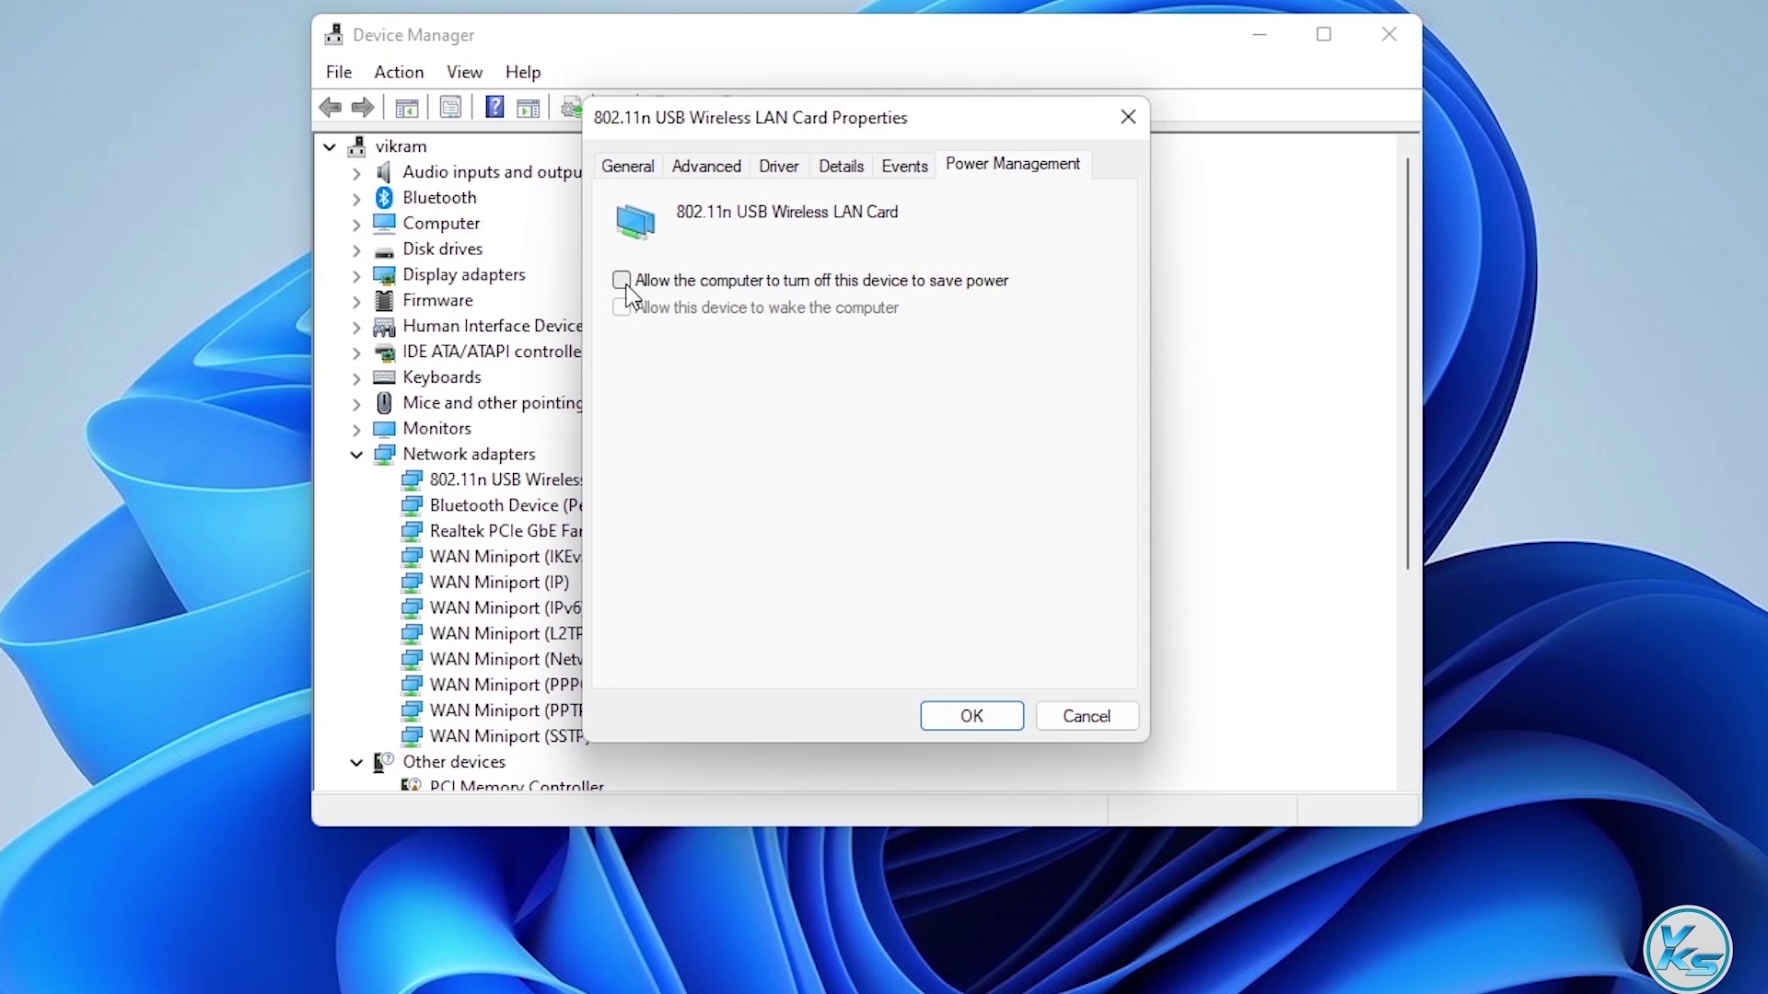
click(973, 716)
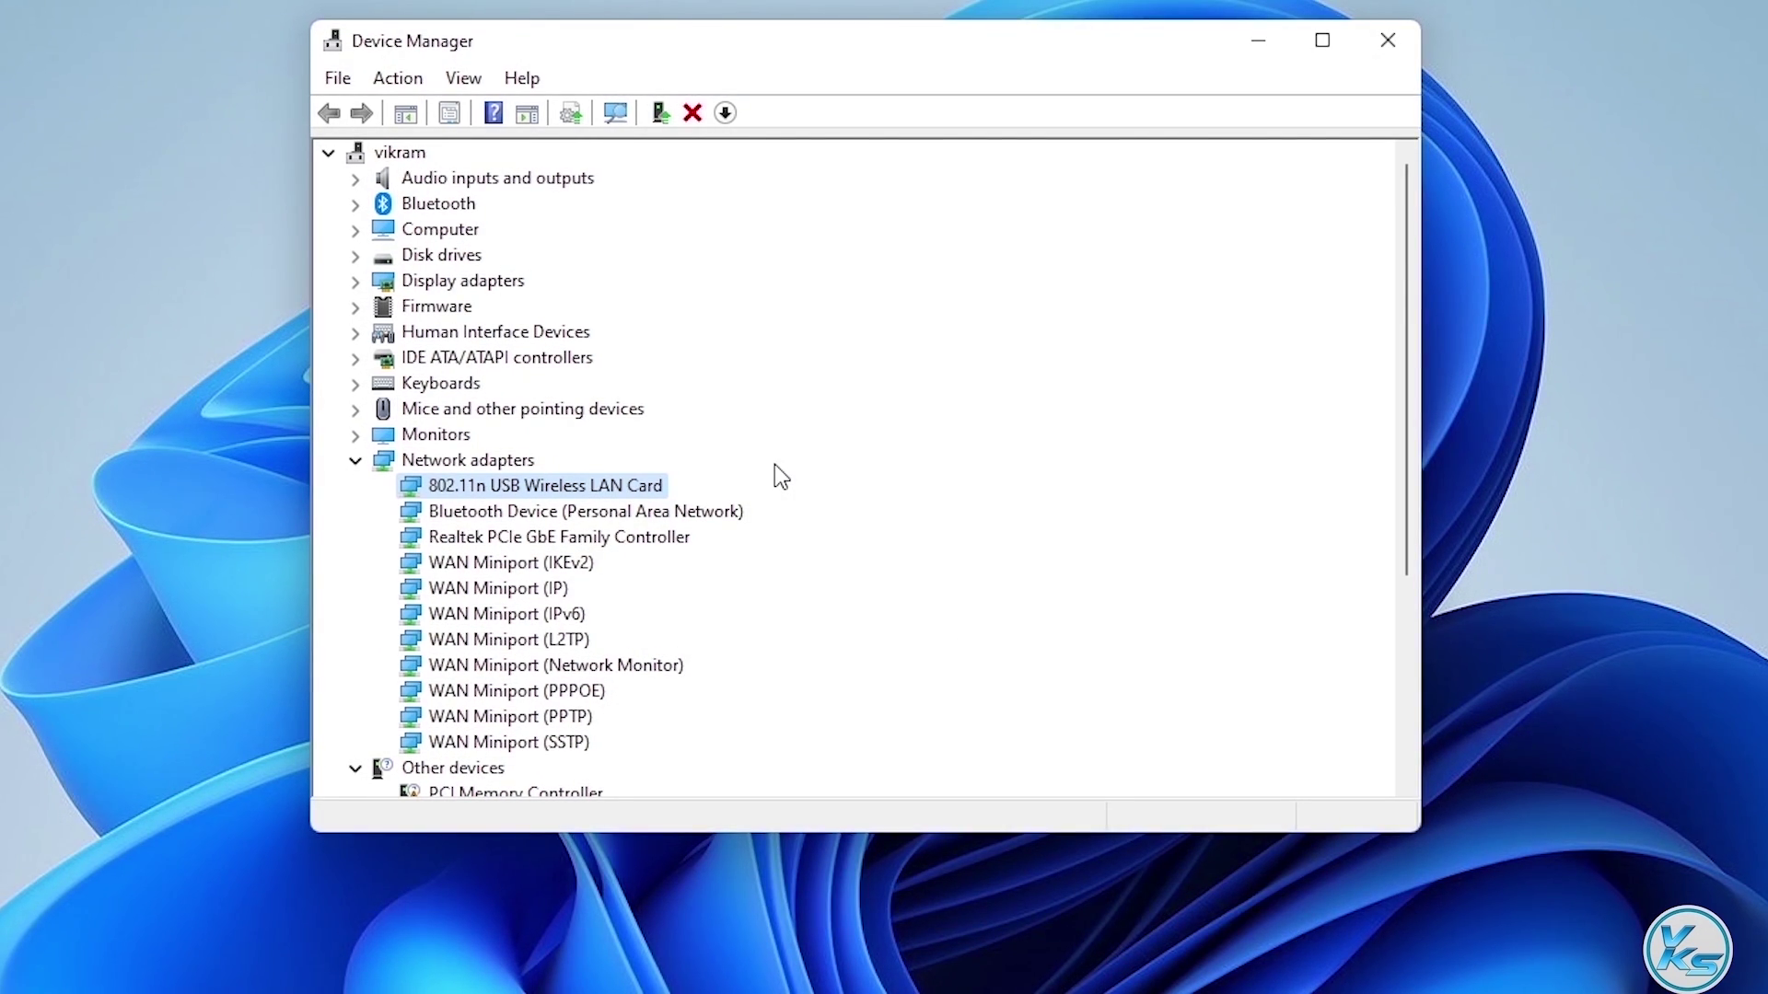
Step: Examine the Country Region (2.4GHz) channel options in the advanced properties of the 802.11n USB Wireless LAN Card
right_click(645, 481)
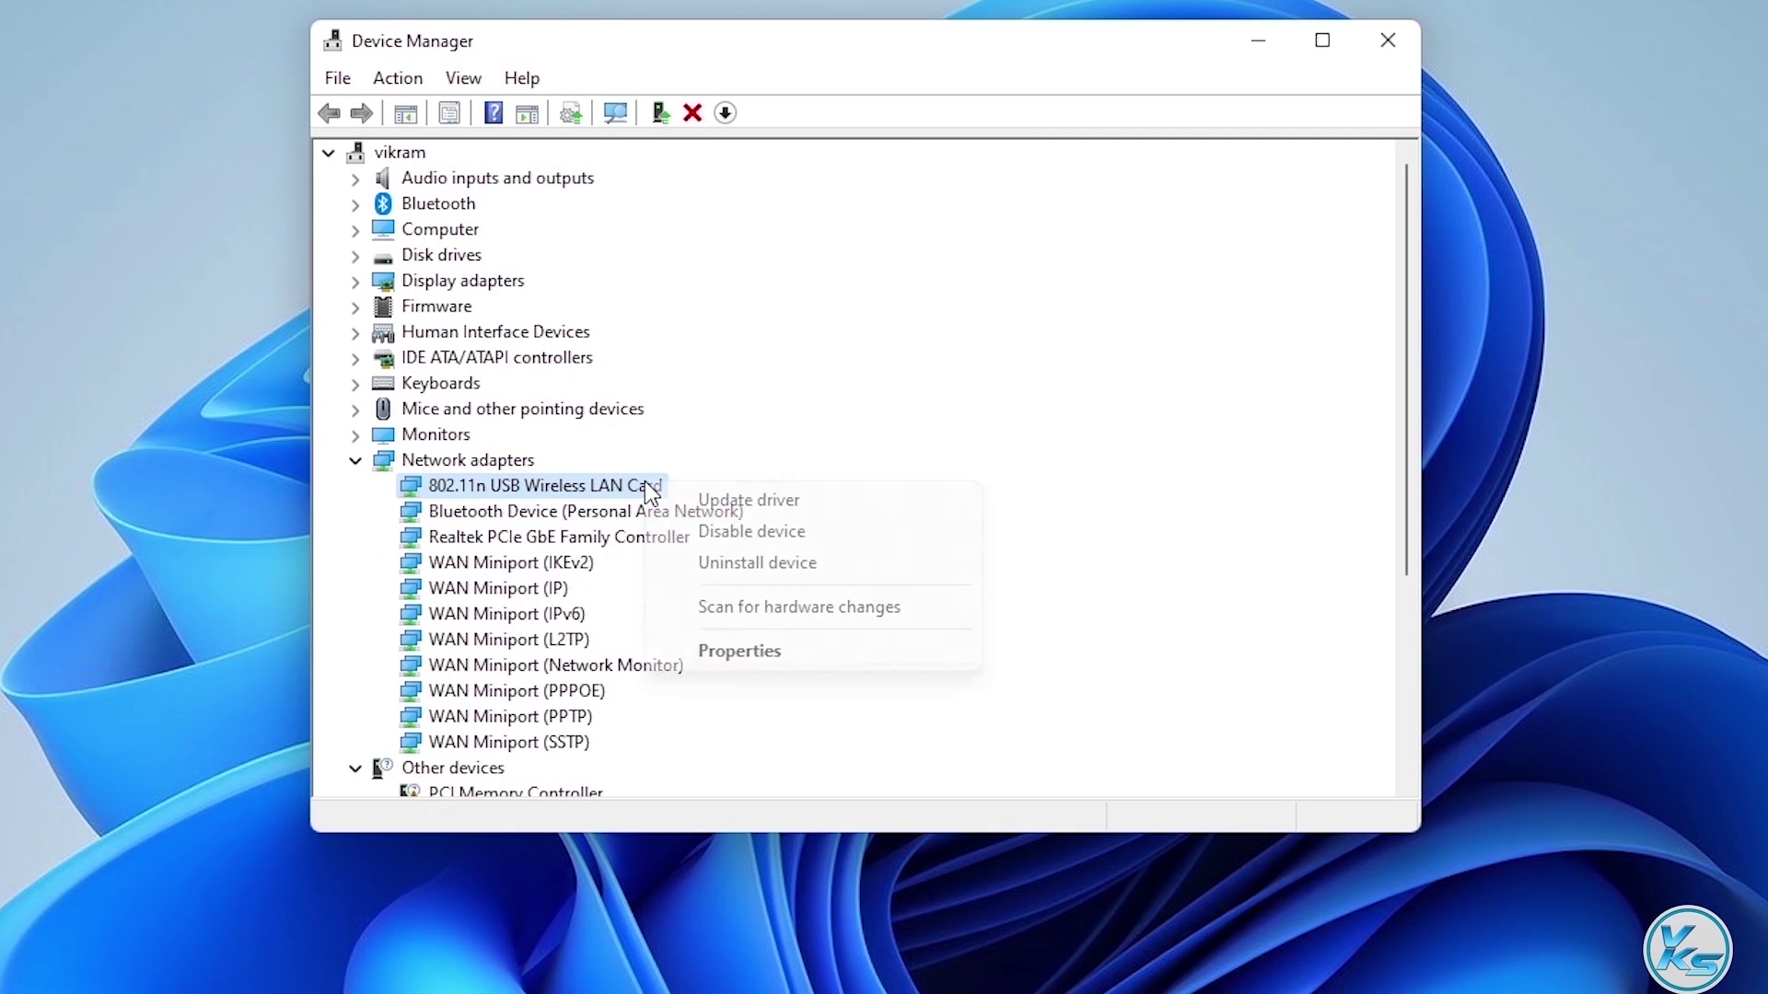
click(794, 651)
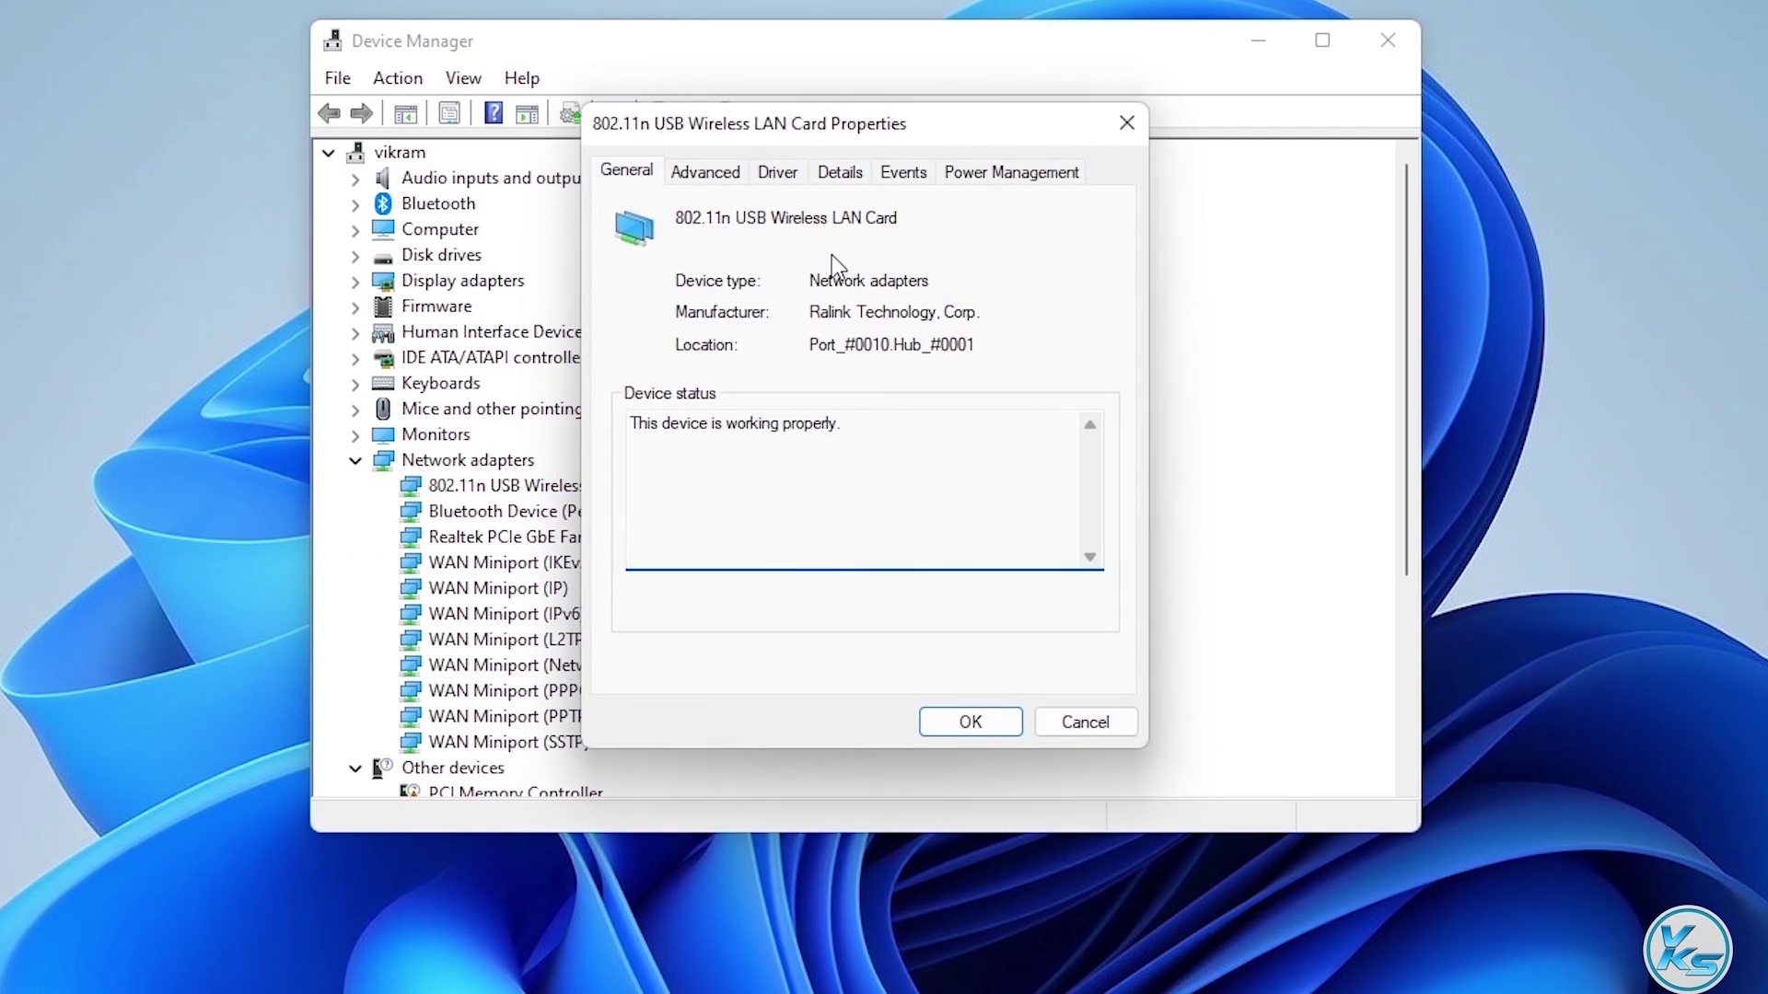
click(711, 176)
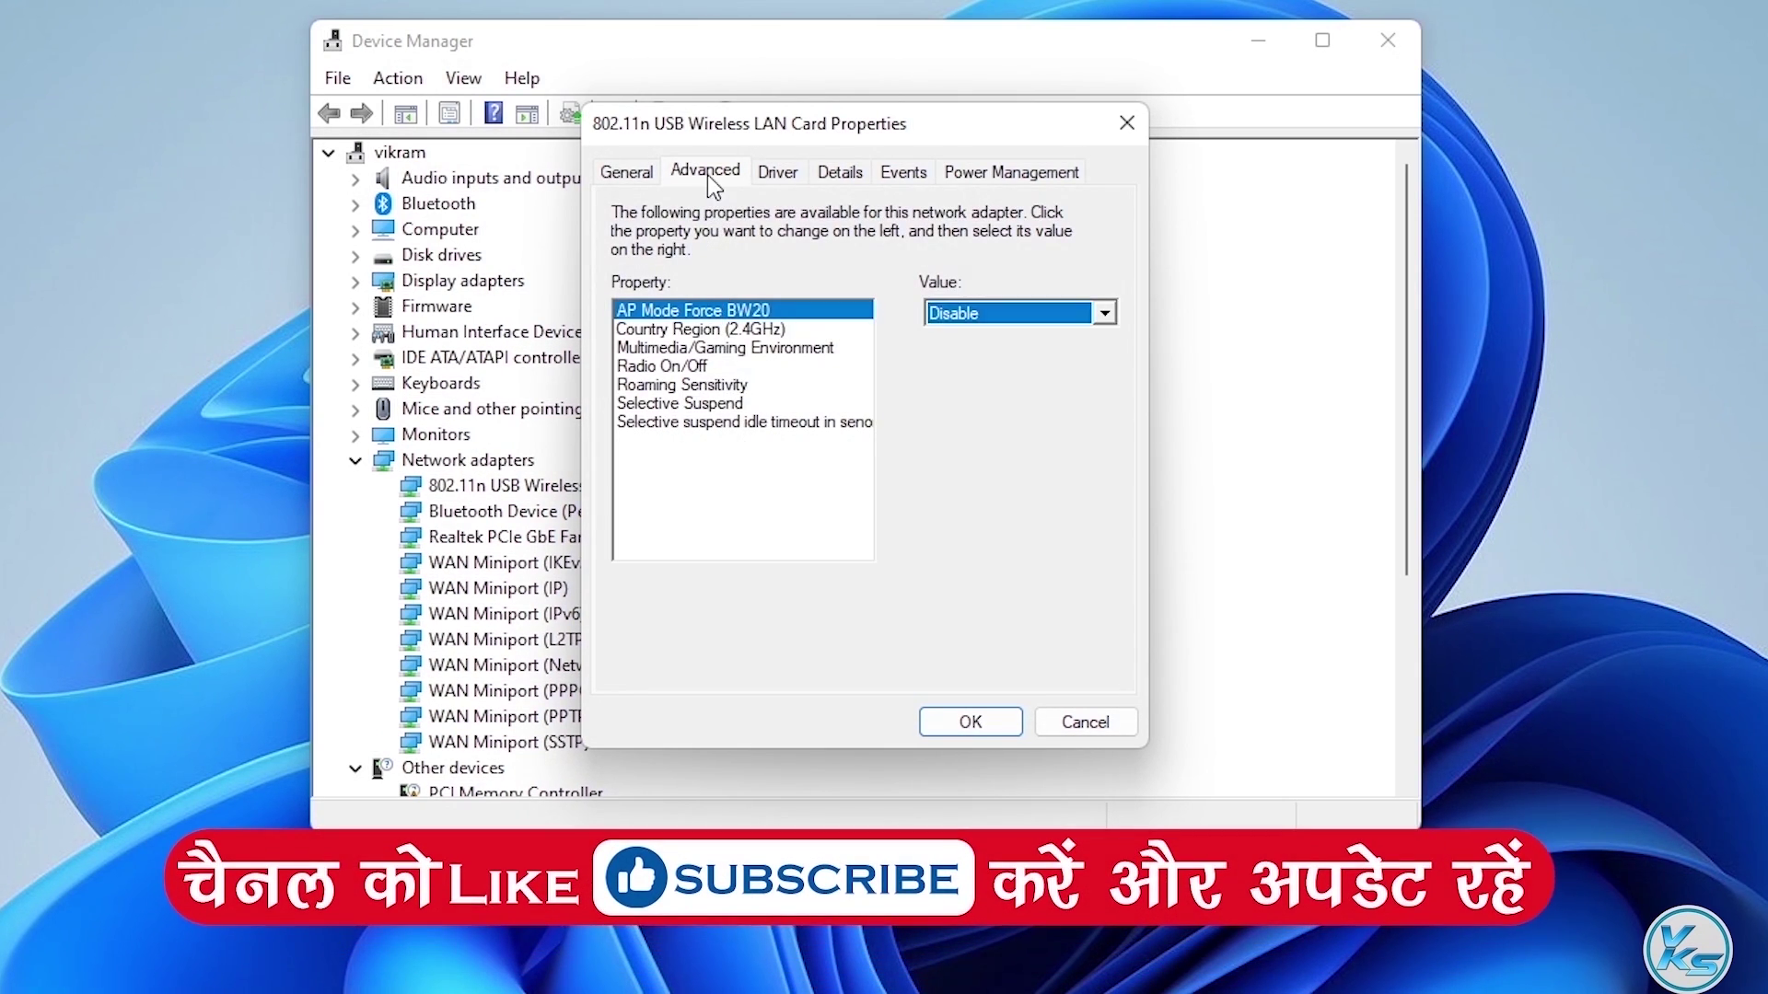
click(690, 333)
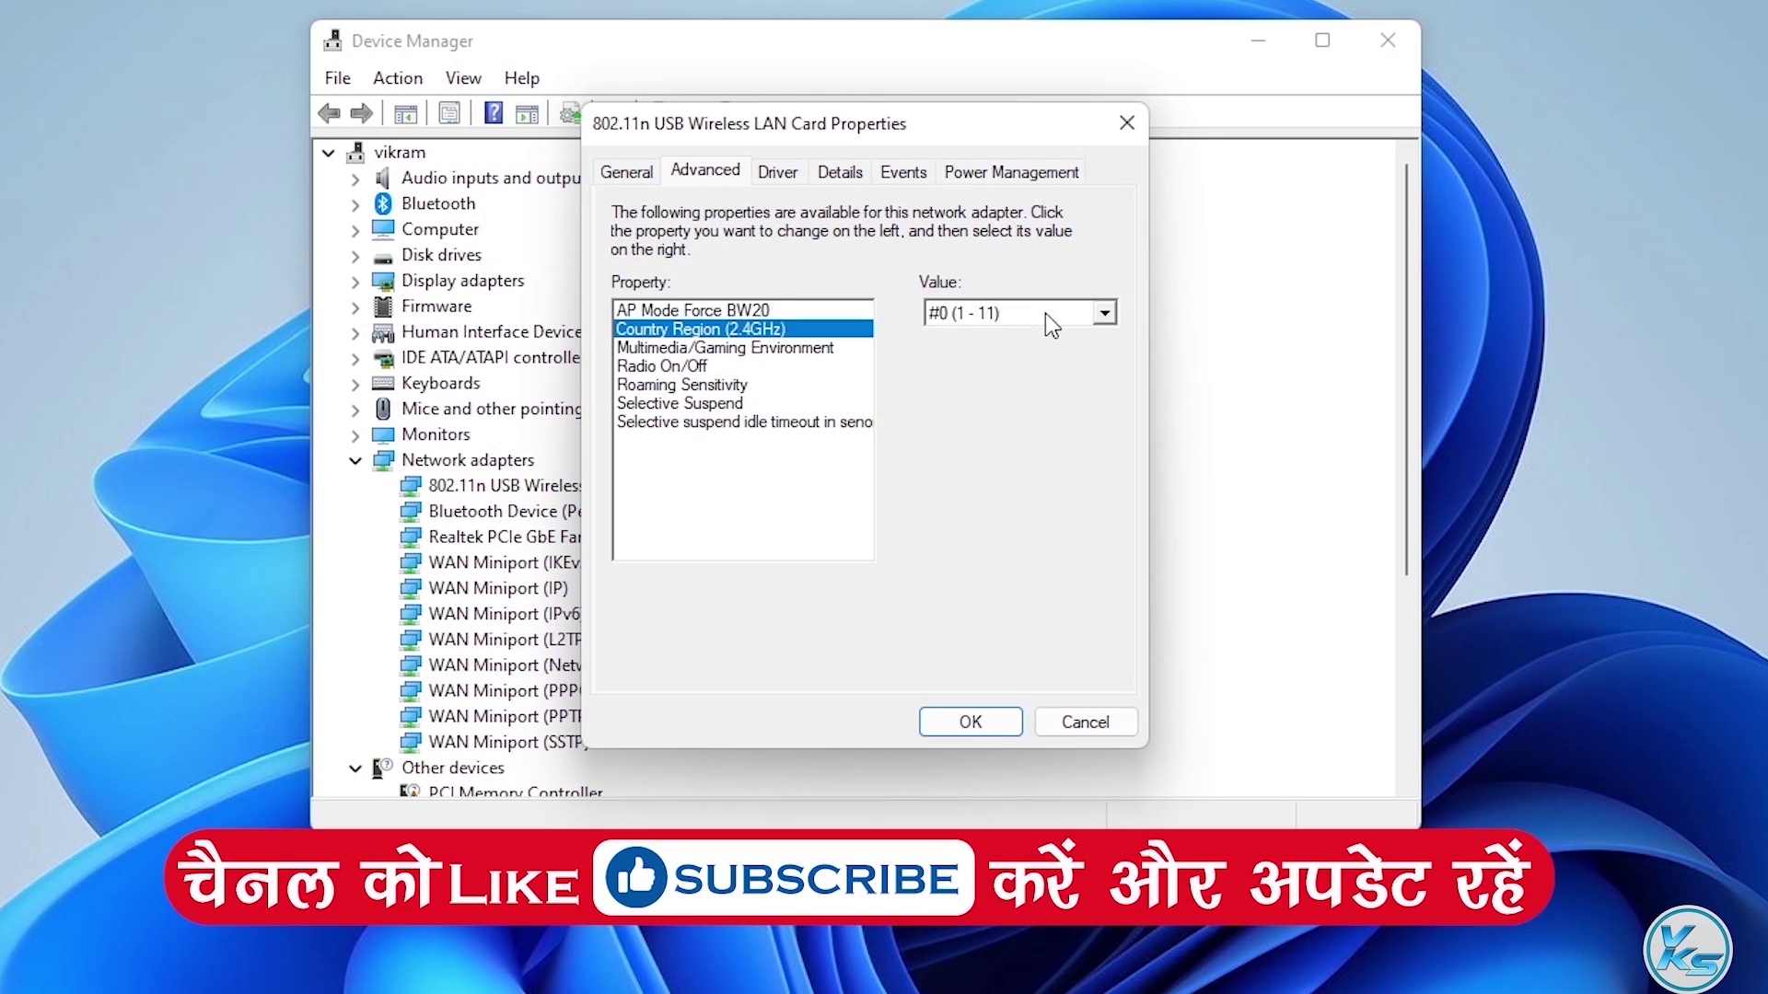
click(1104, 314)
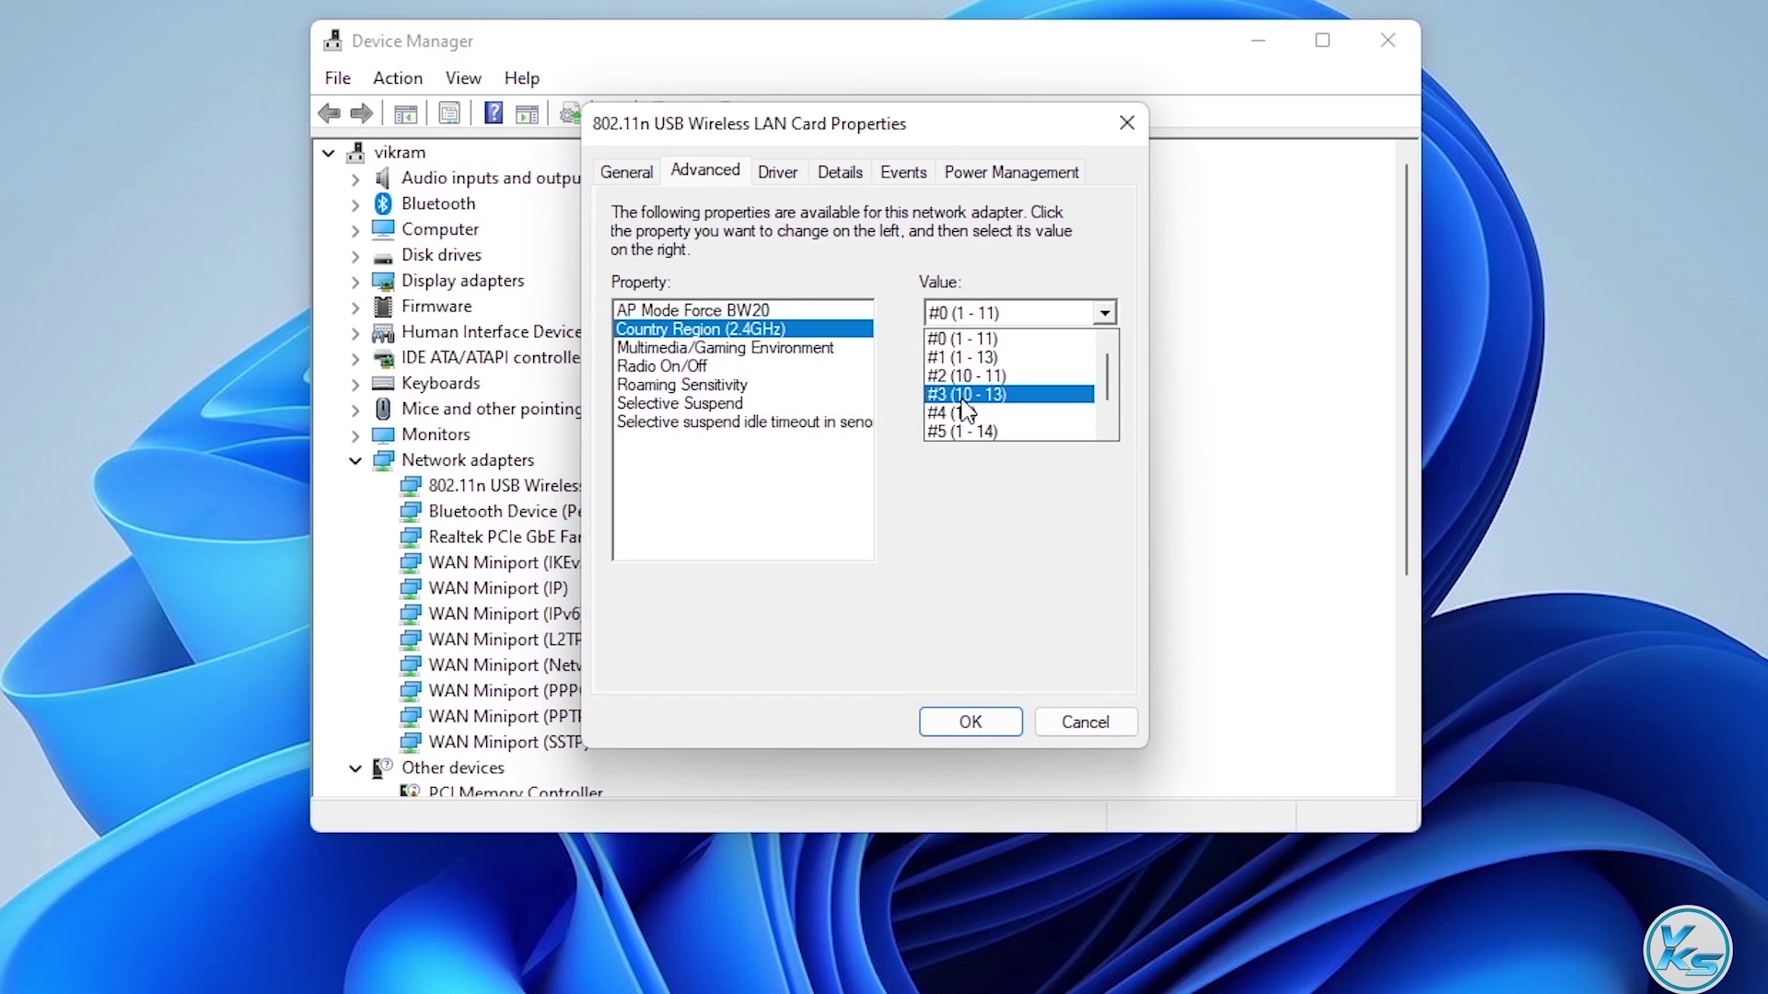
click(799, 297)
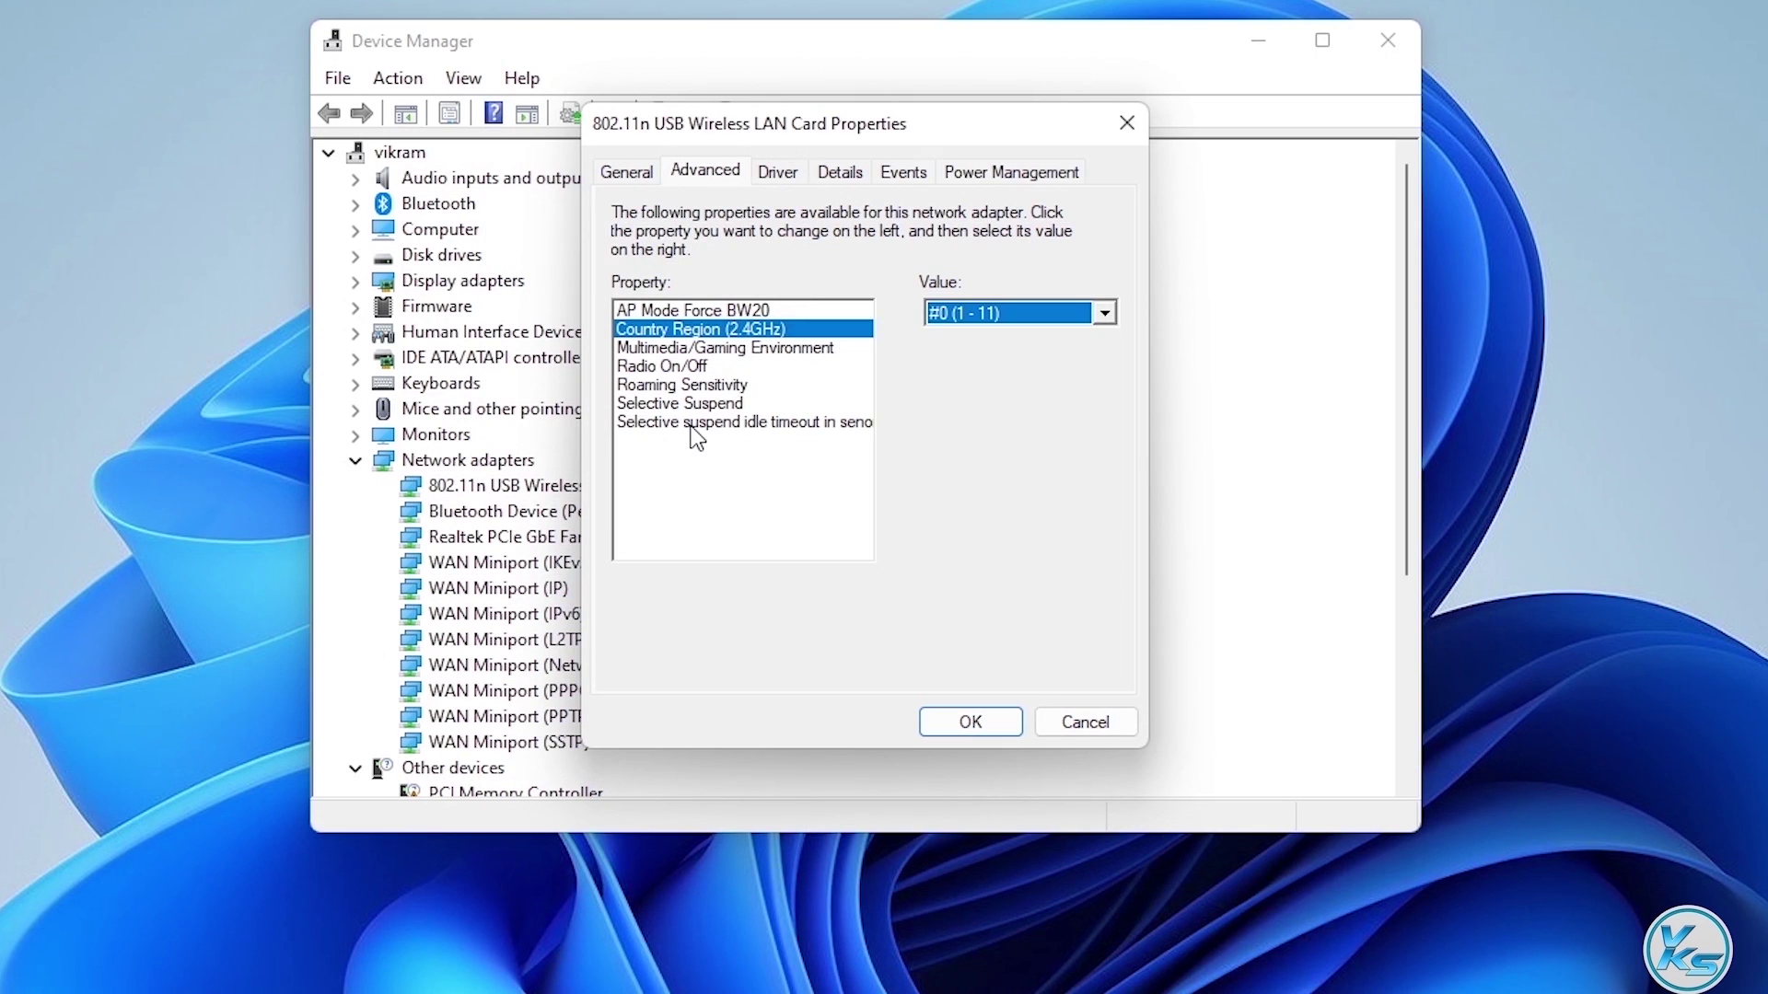
Step: Try a value of 10 for the adapter's selective suspend idle timeout
click(748, 423)
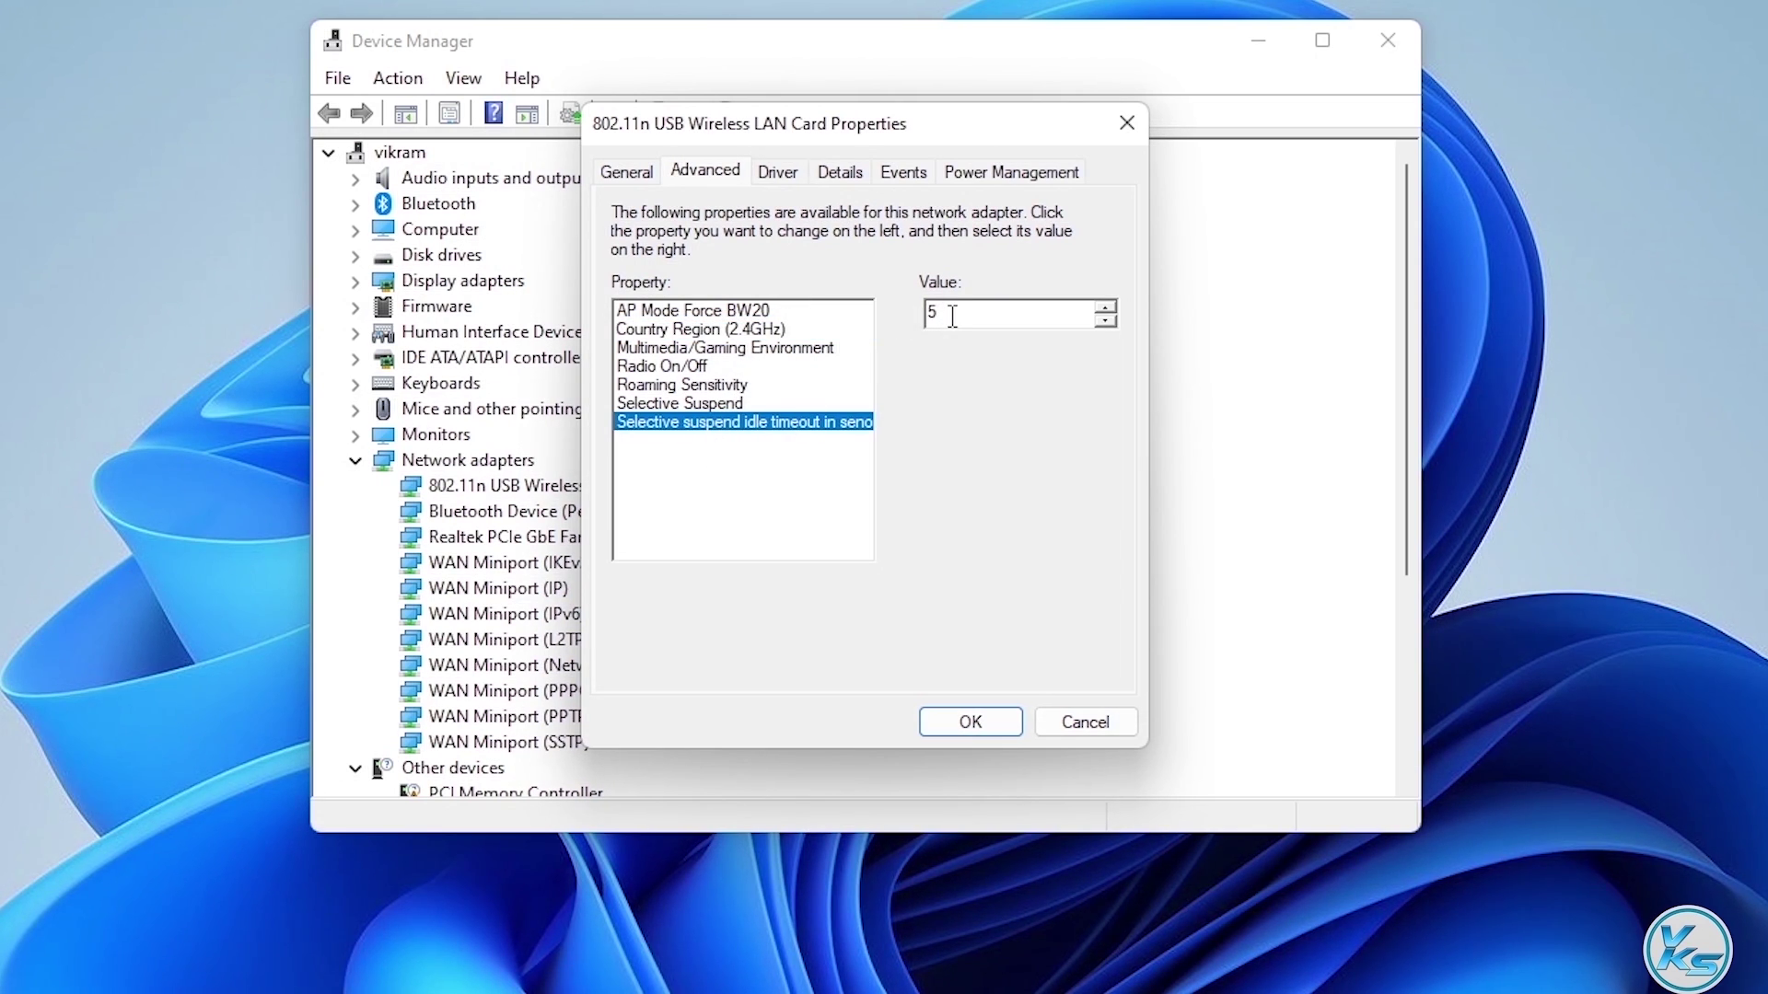
drag(952, 316, 932, 316)
text(11)
key(BackSpace)
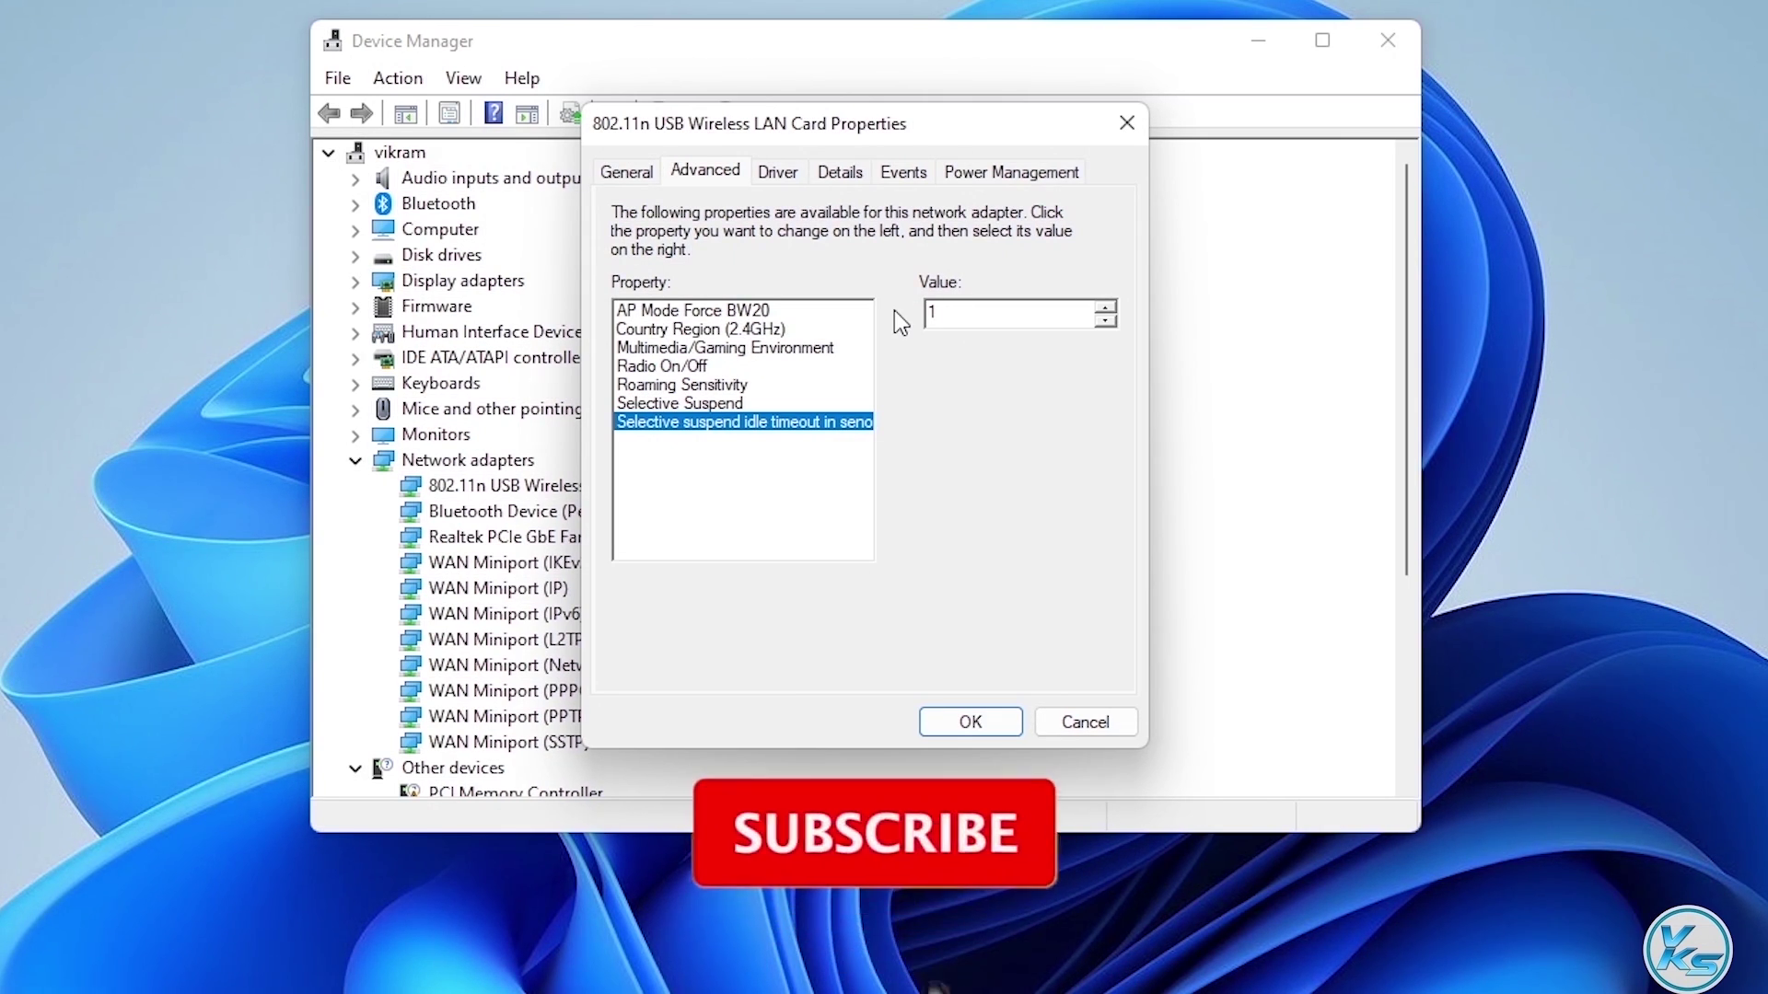
text(0)
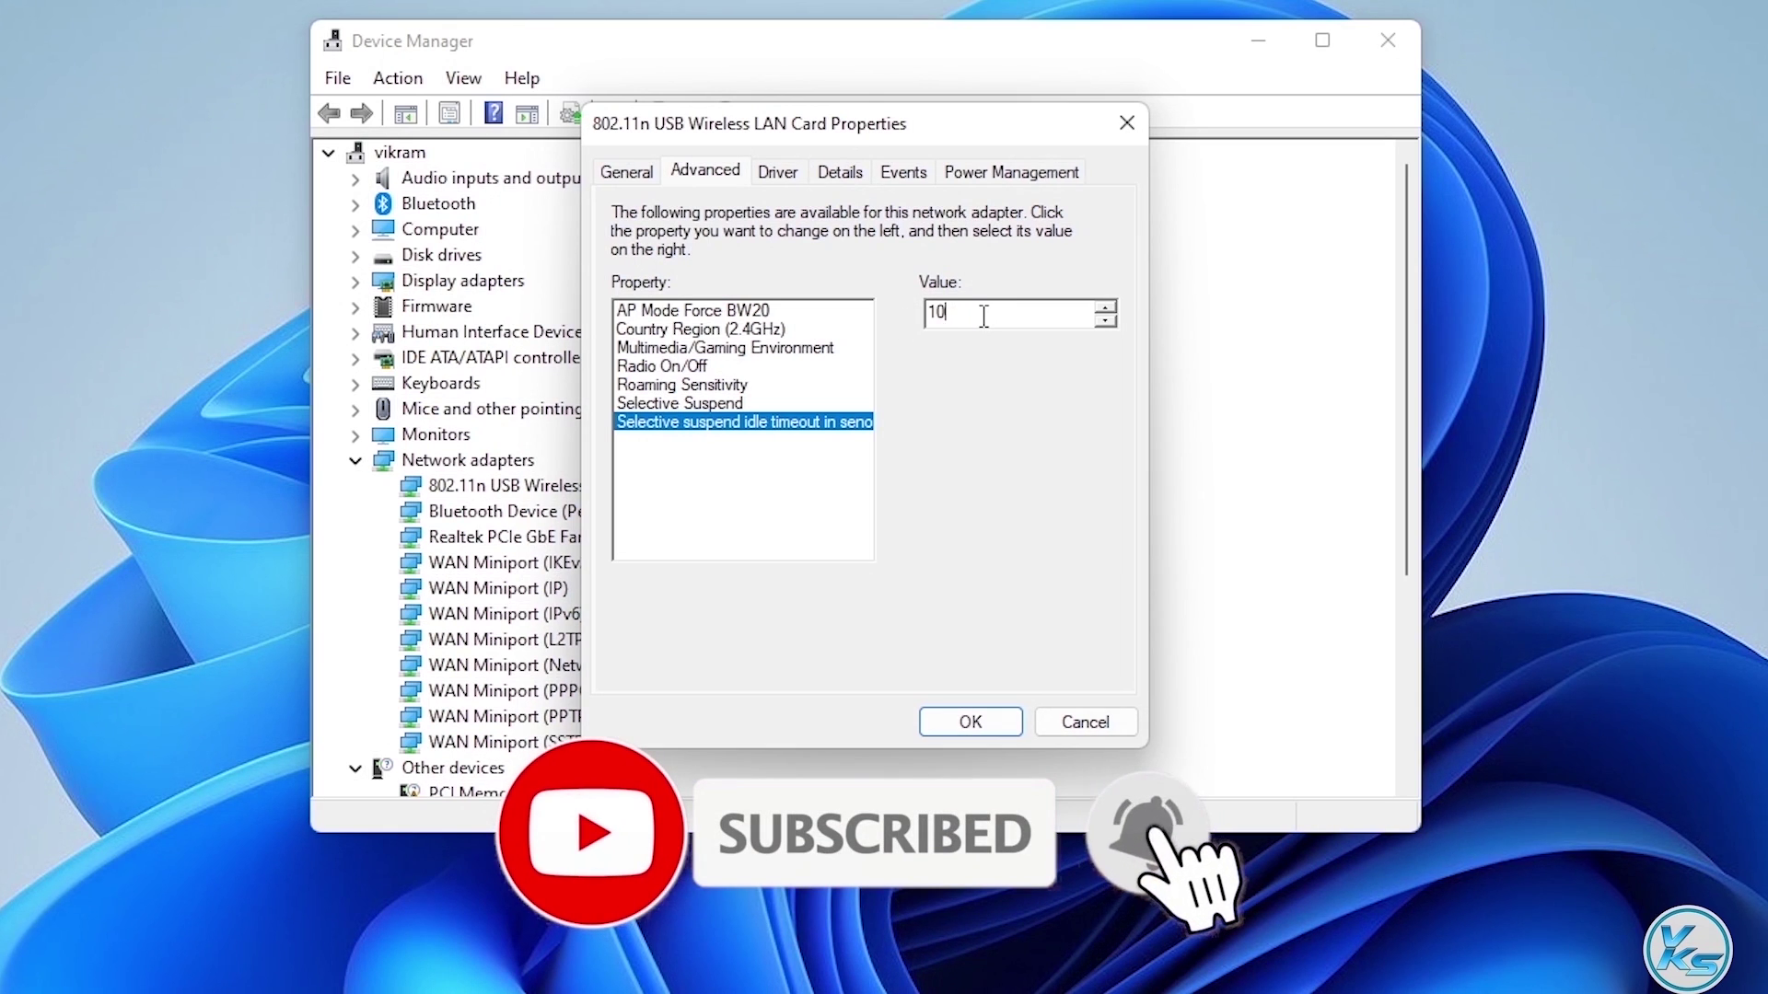
Step: Set the adapter's selective suspend idle timeout to 5 and accept the properties
drag(976, 313, 887, 315)
text(1)
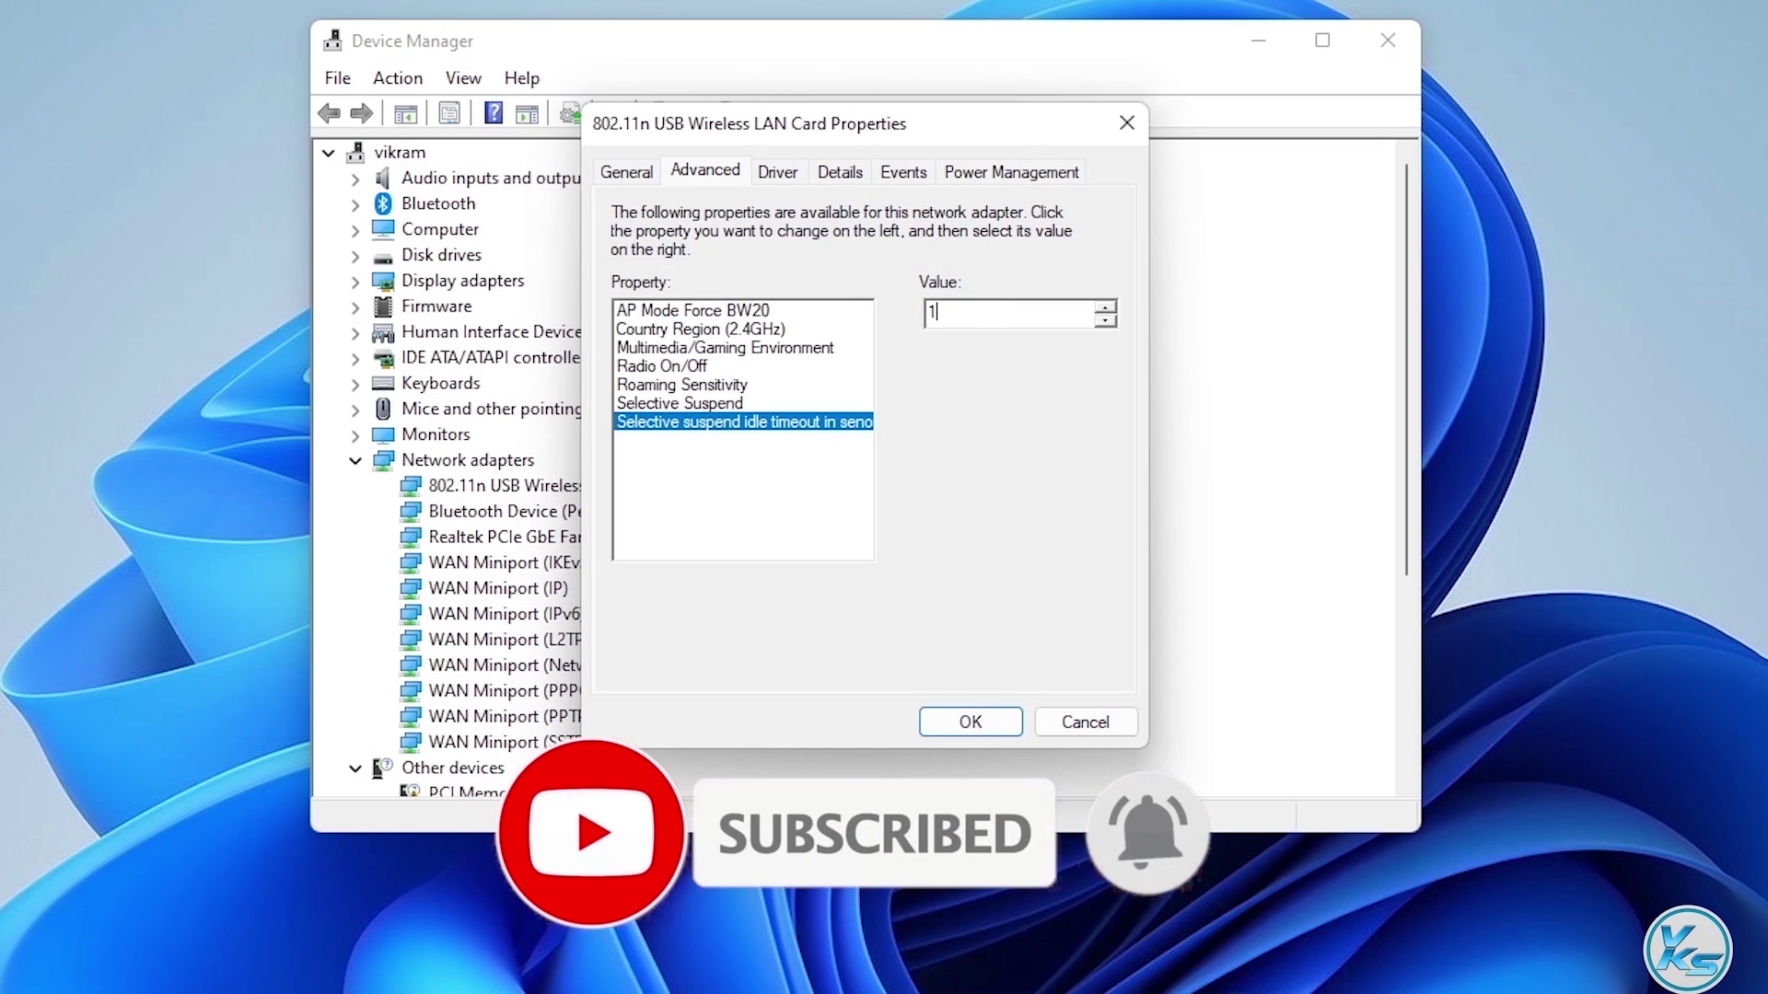
key(BackSpace)
text(5)
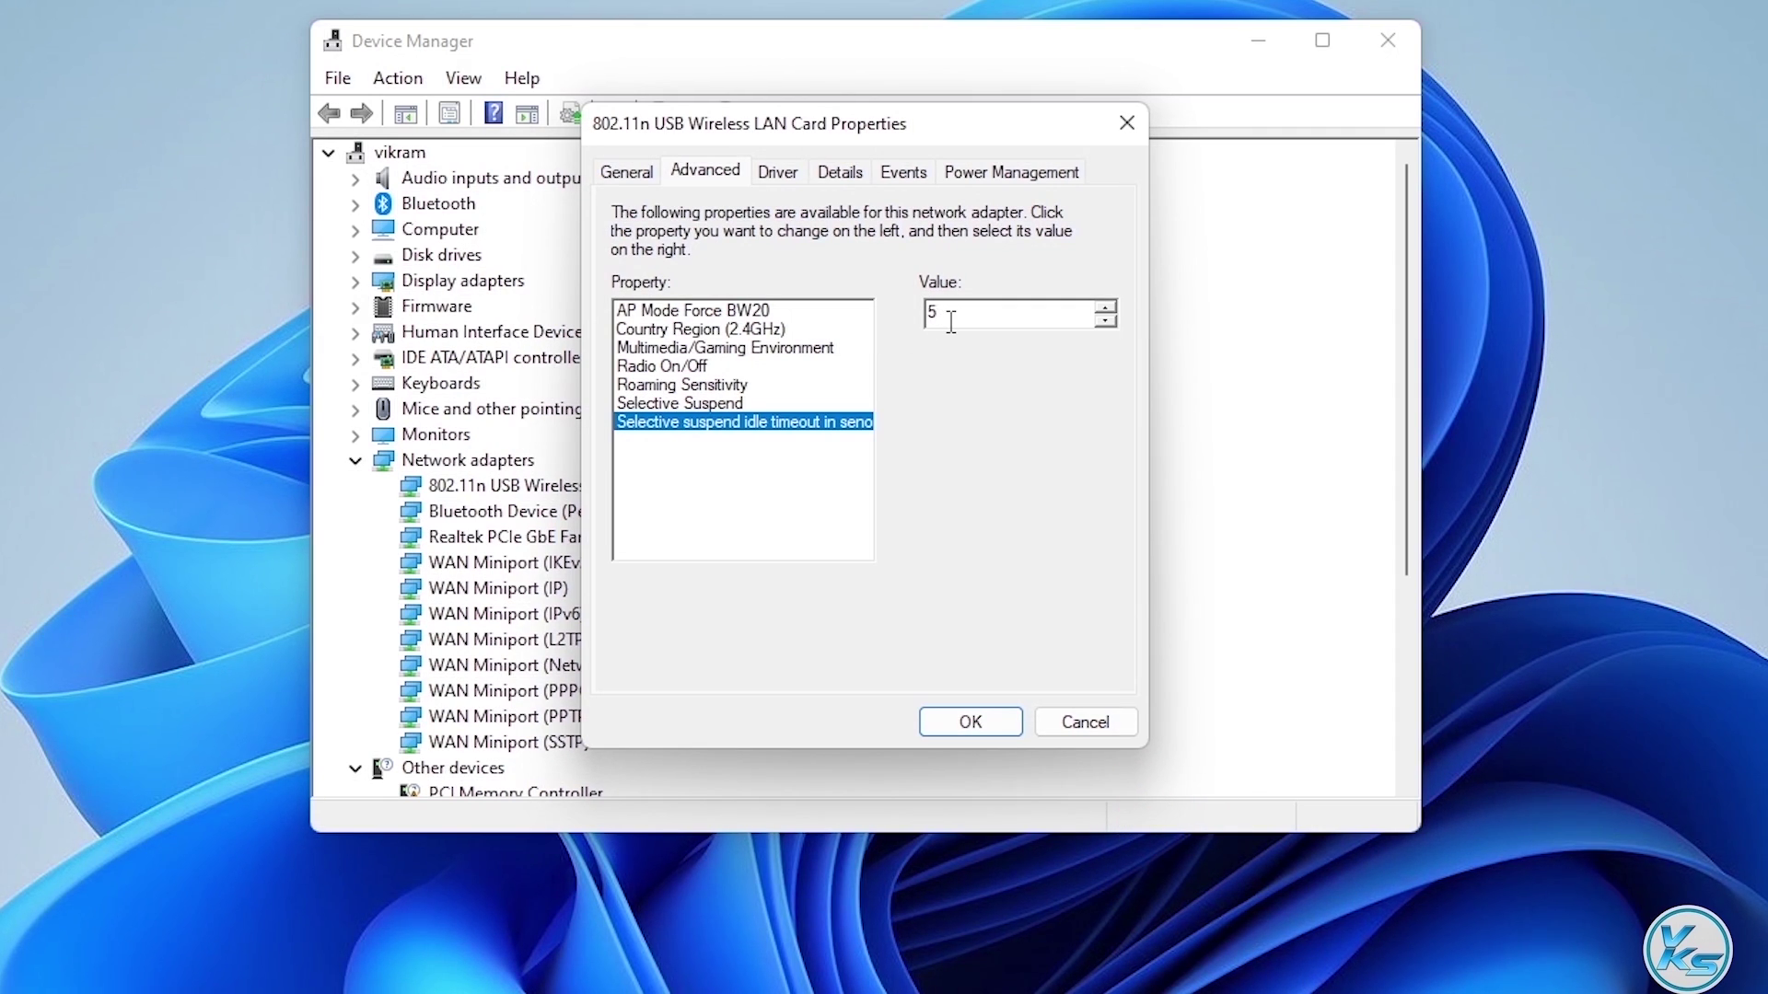
click(961, 726)
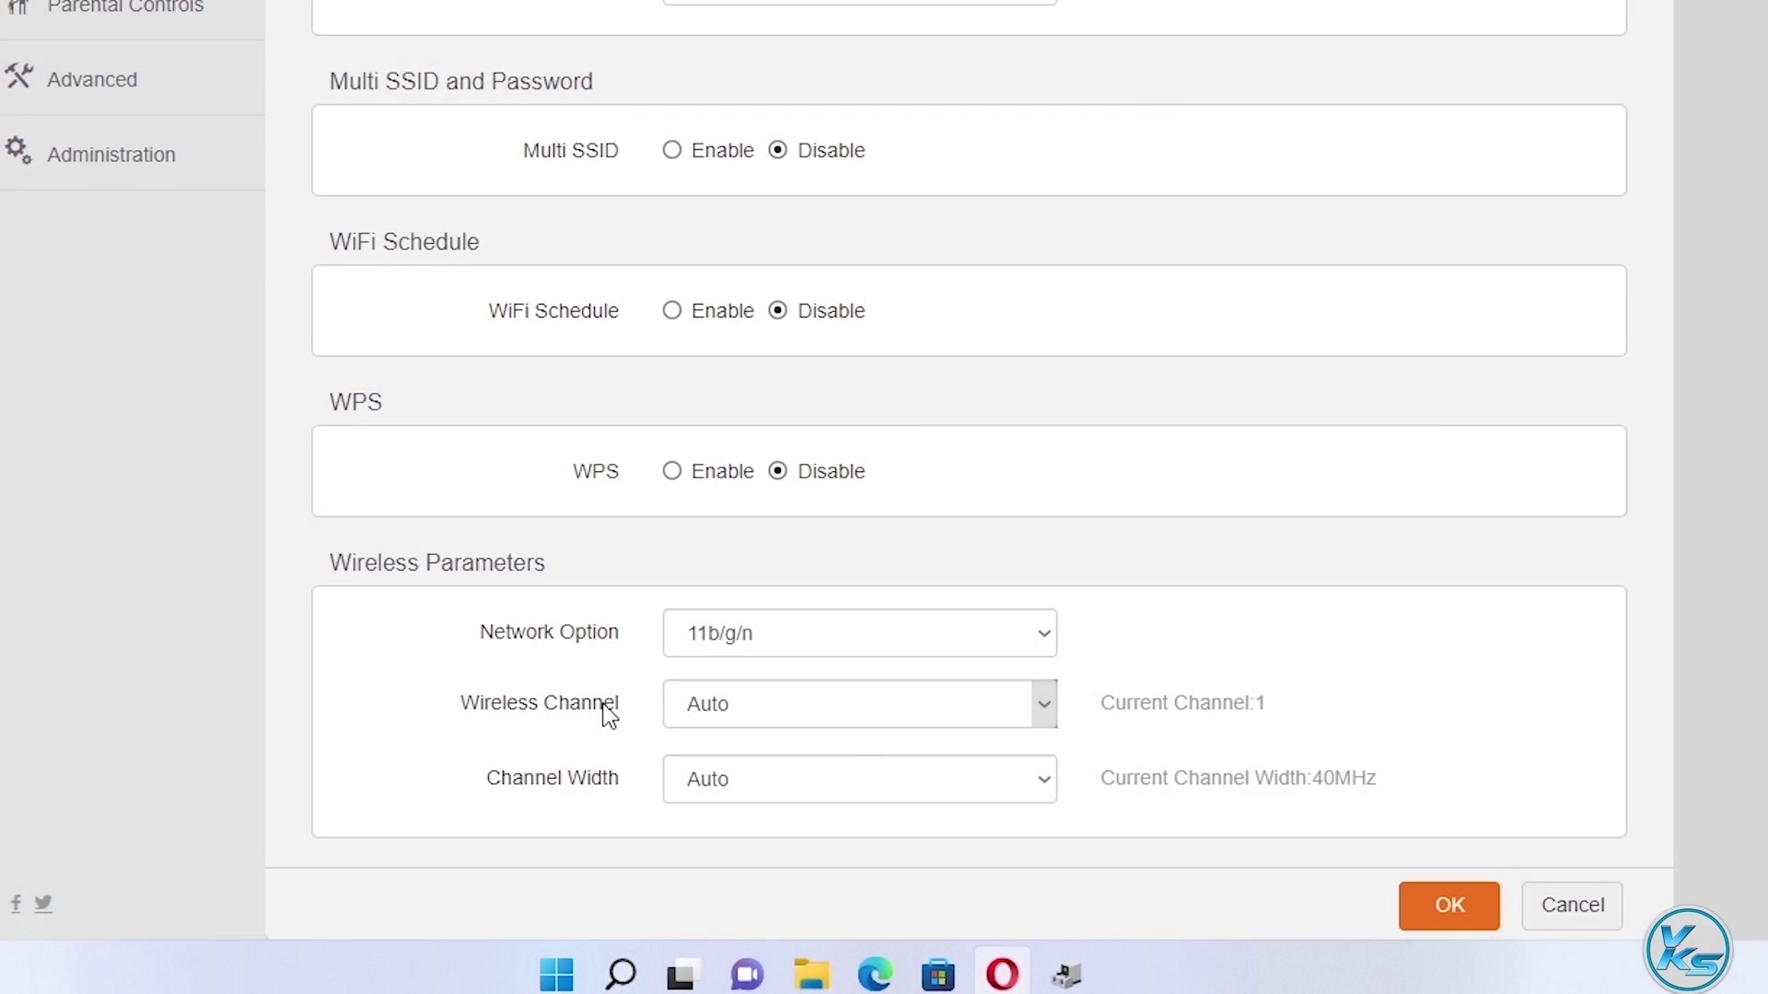
Step: On the router's WiFi settings page, try Channel 1 (2412MHz) as the wireless channel, return it to Auto and save
click(1042, 711)
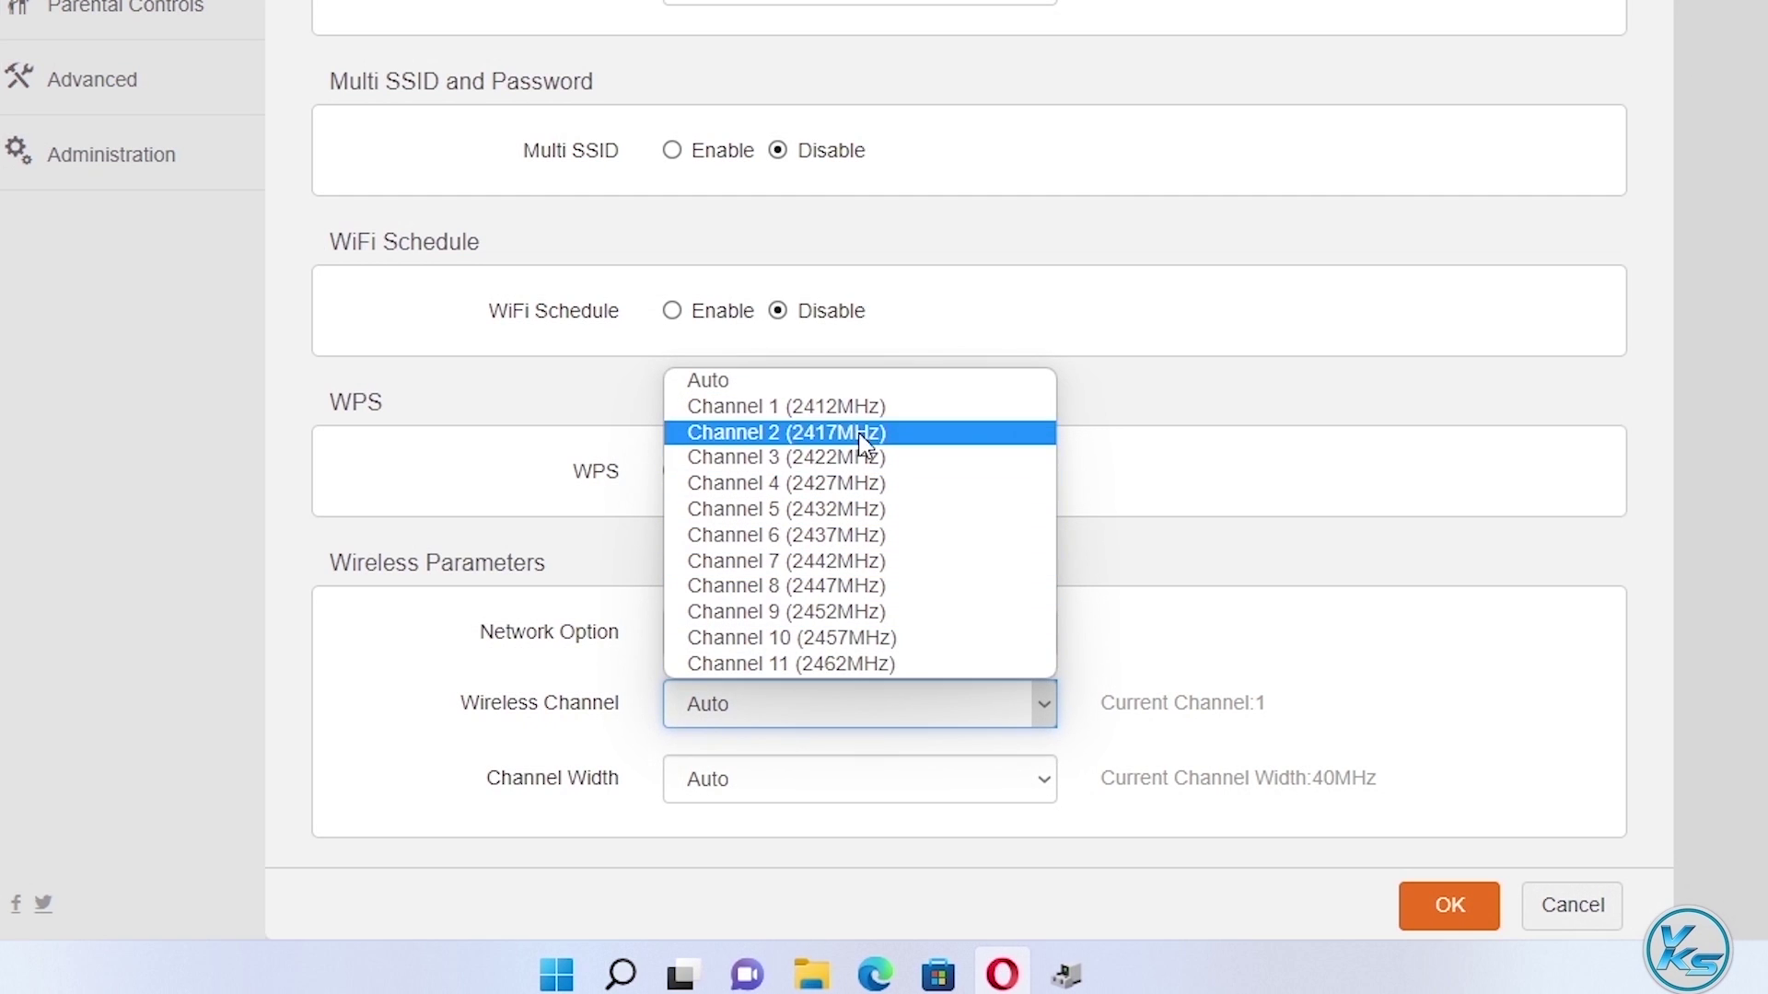
click(870, 411)
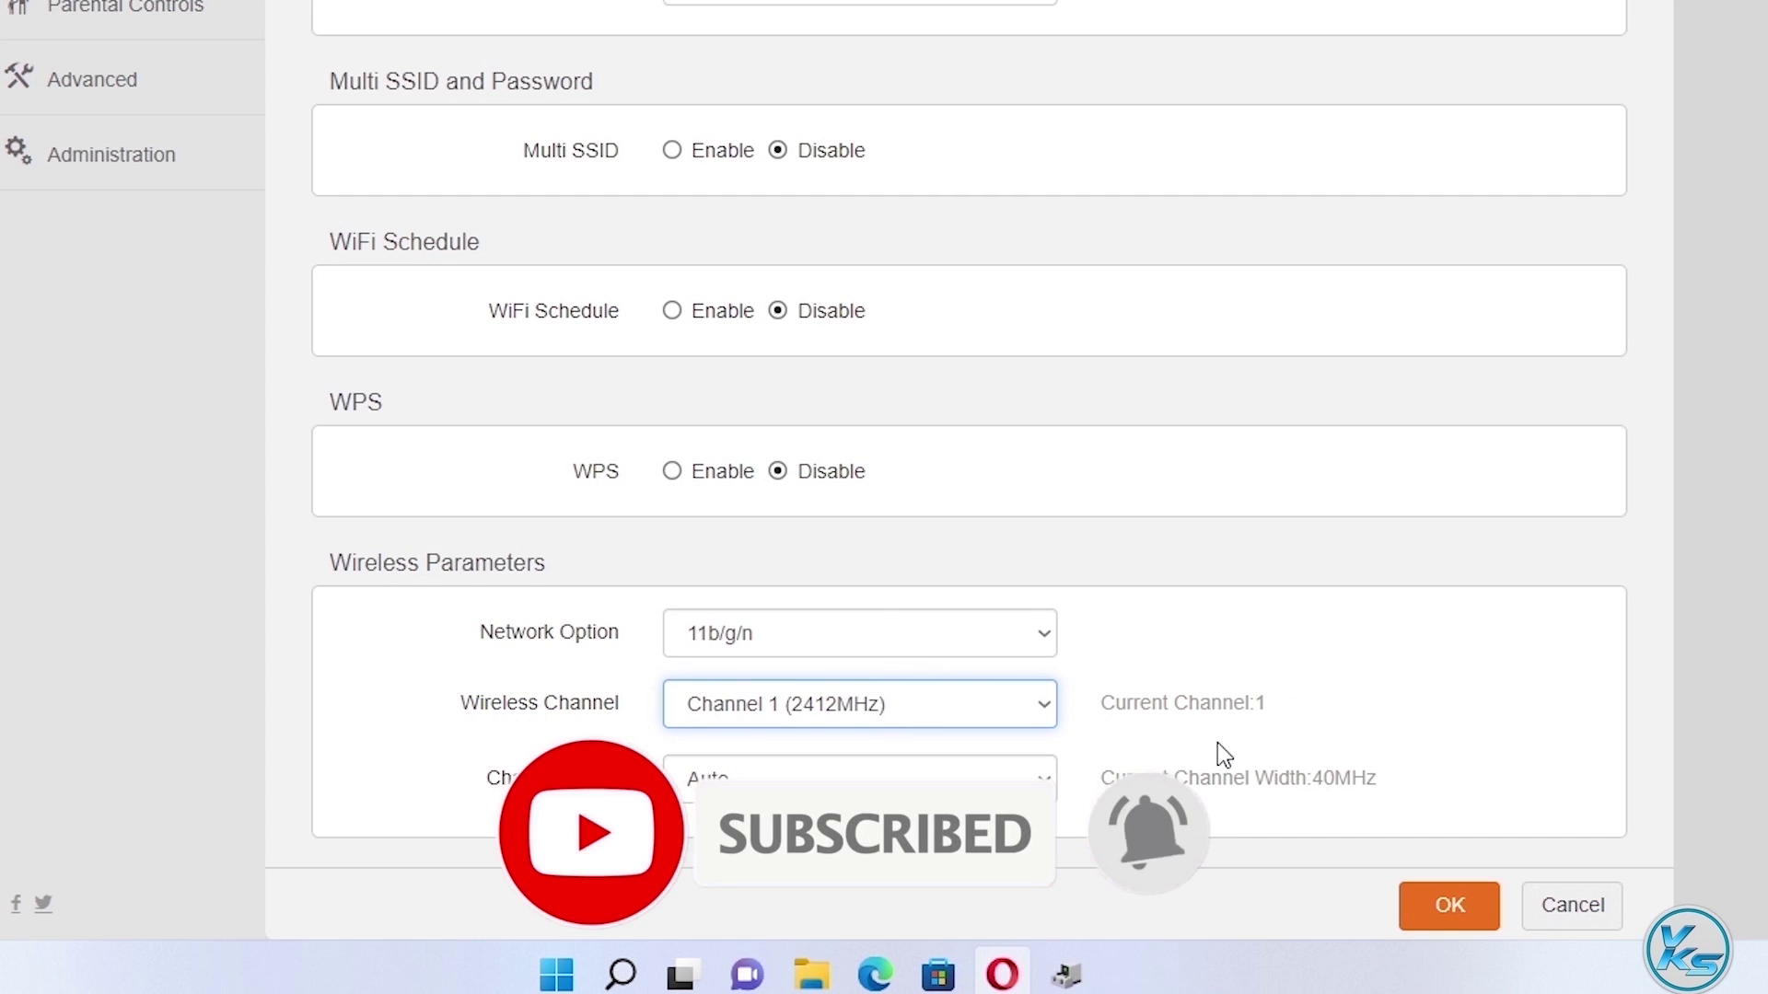
click(1044, 715)
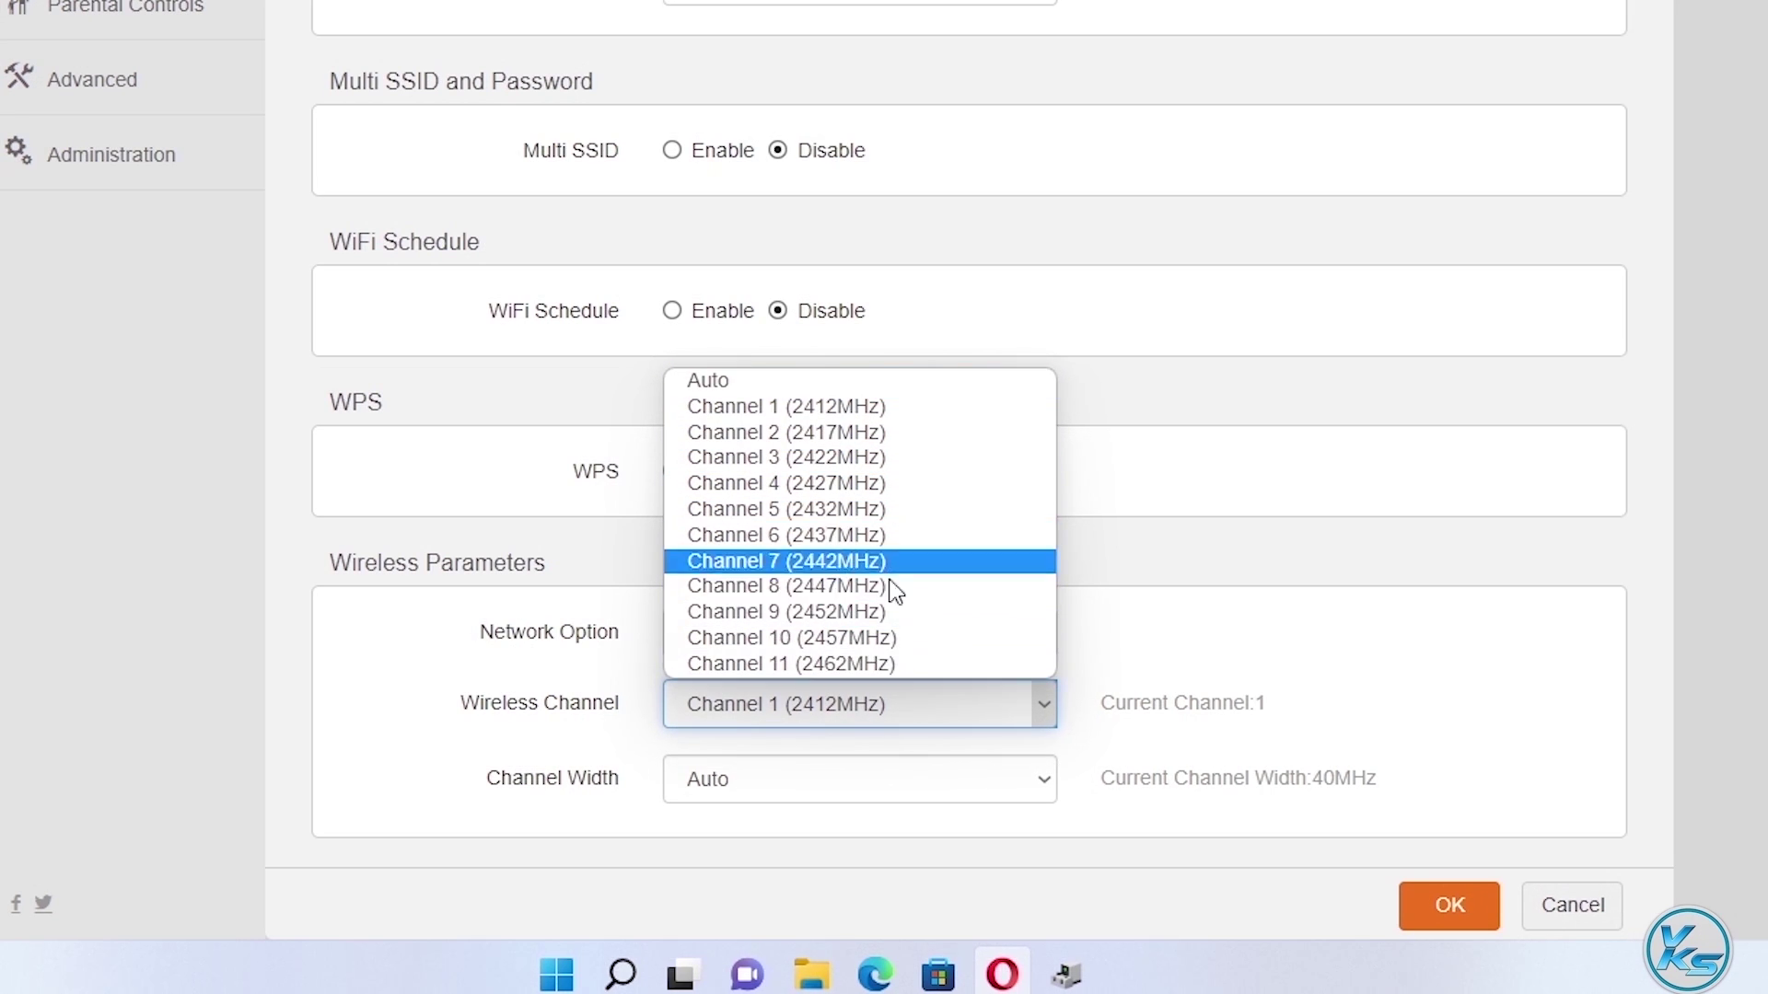
click(839, 383)
click(1450, 907)
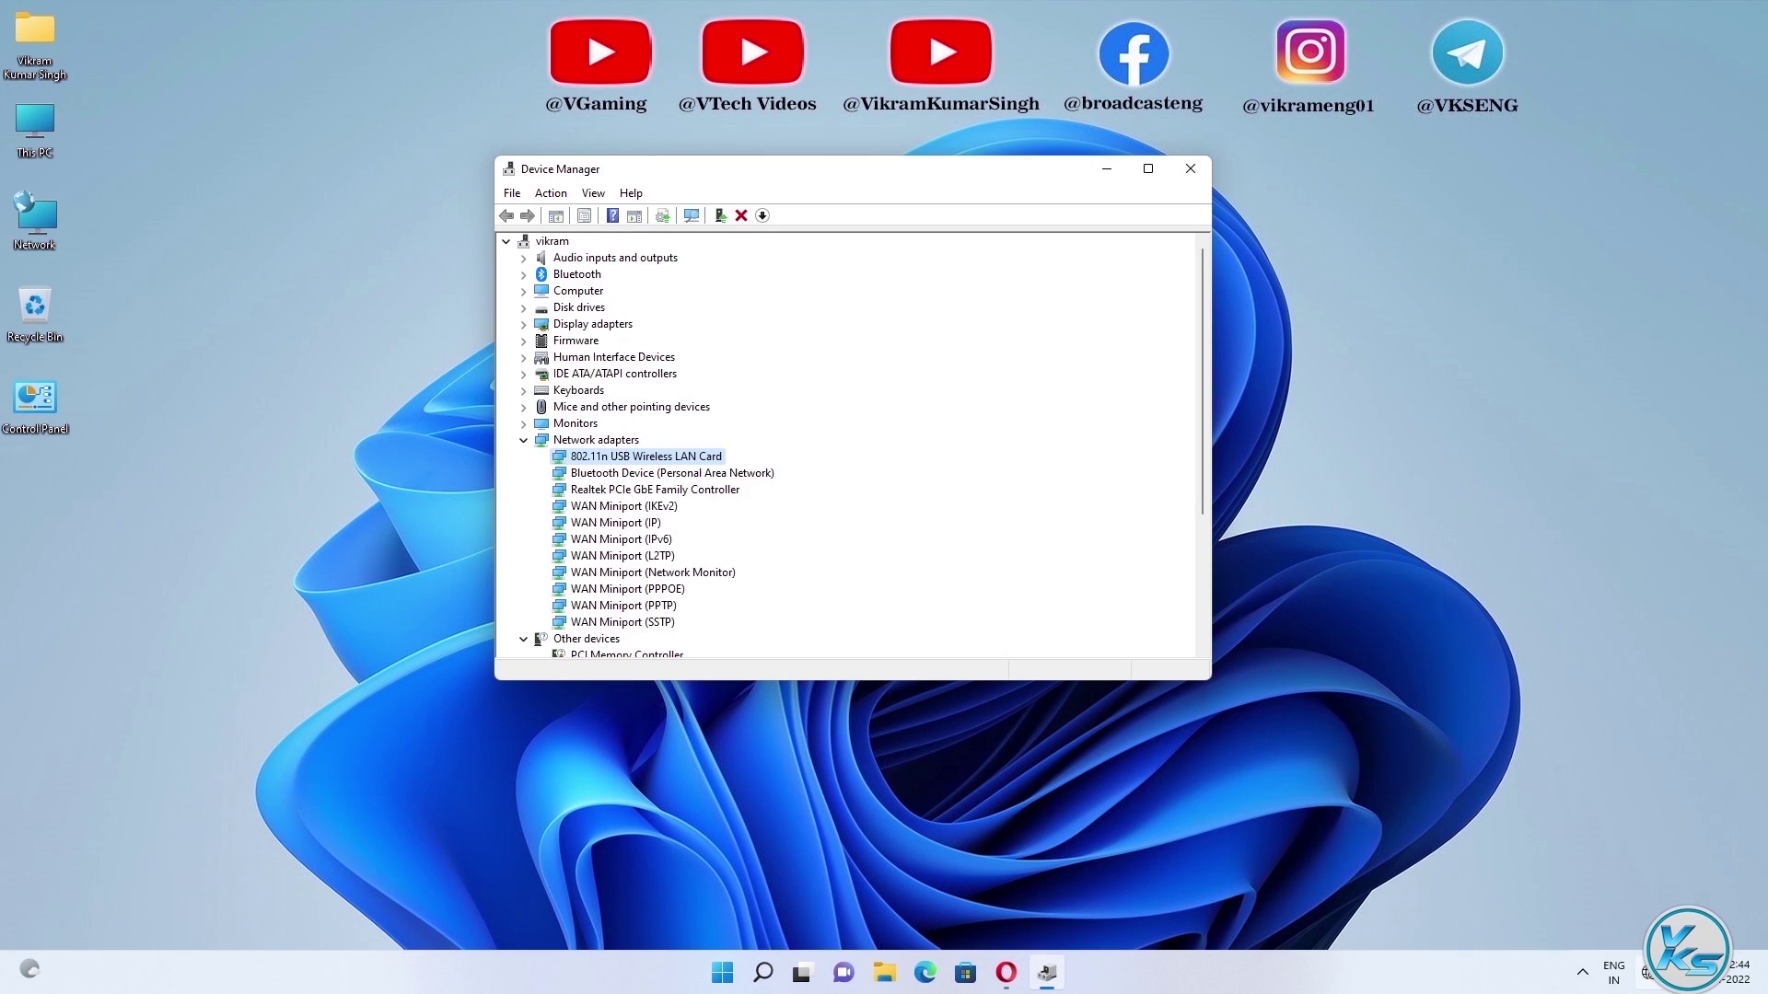
Step: View the list of available Wi-Fi networks from the desktop and close it
click(1648, 973)
click(1517, 587)
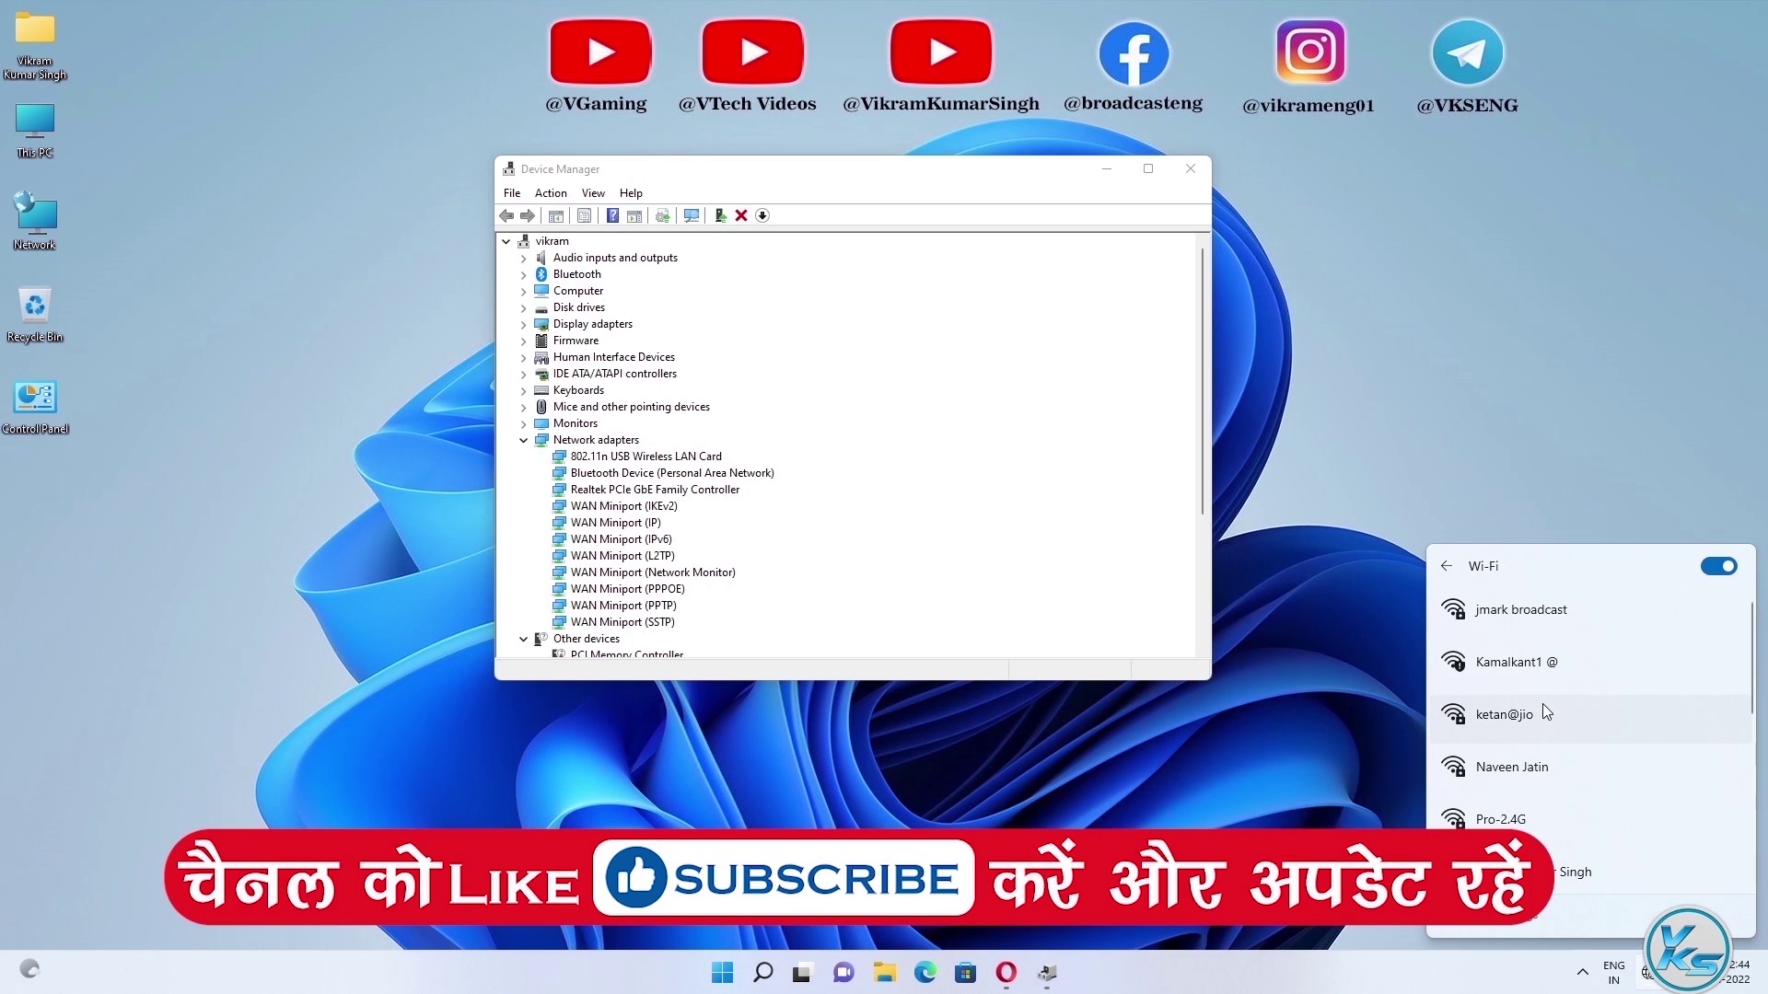
click(1073, 579)
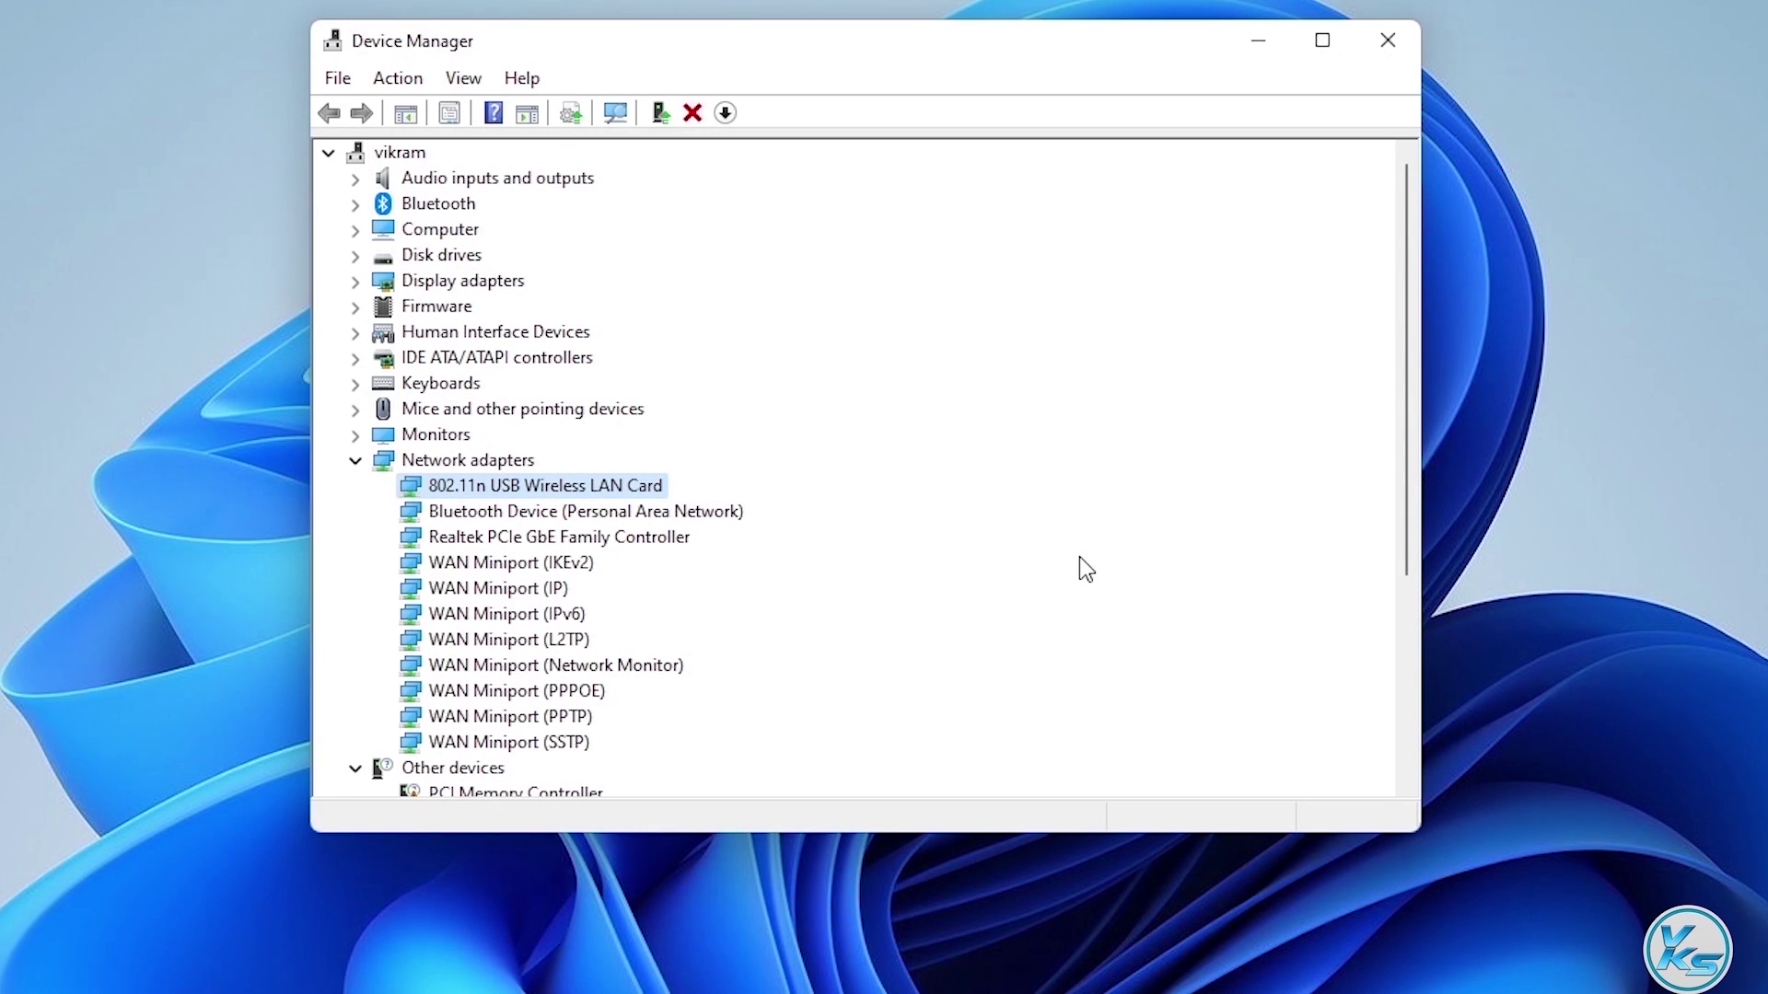
Step: Uninstall the 802.11n USB Wireless LAN Card from the network adapters and close Device Manager
right_click(537, 494)
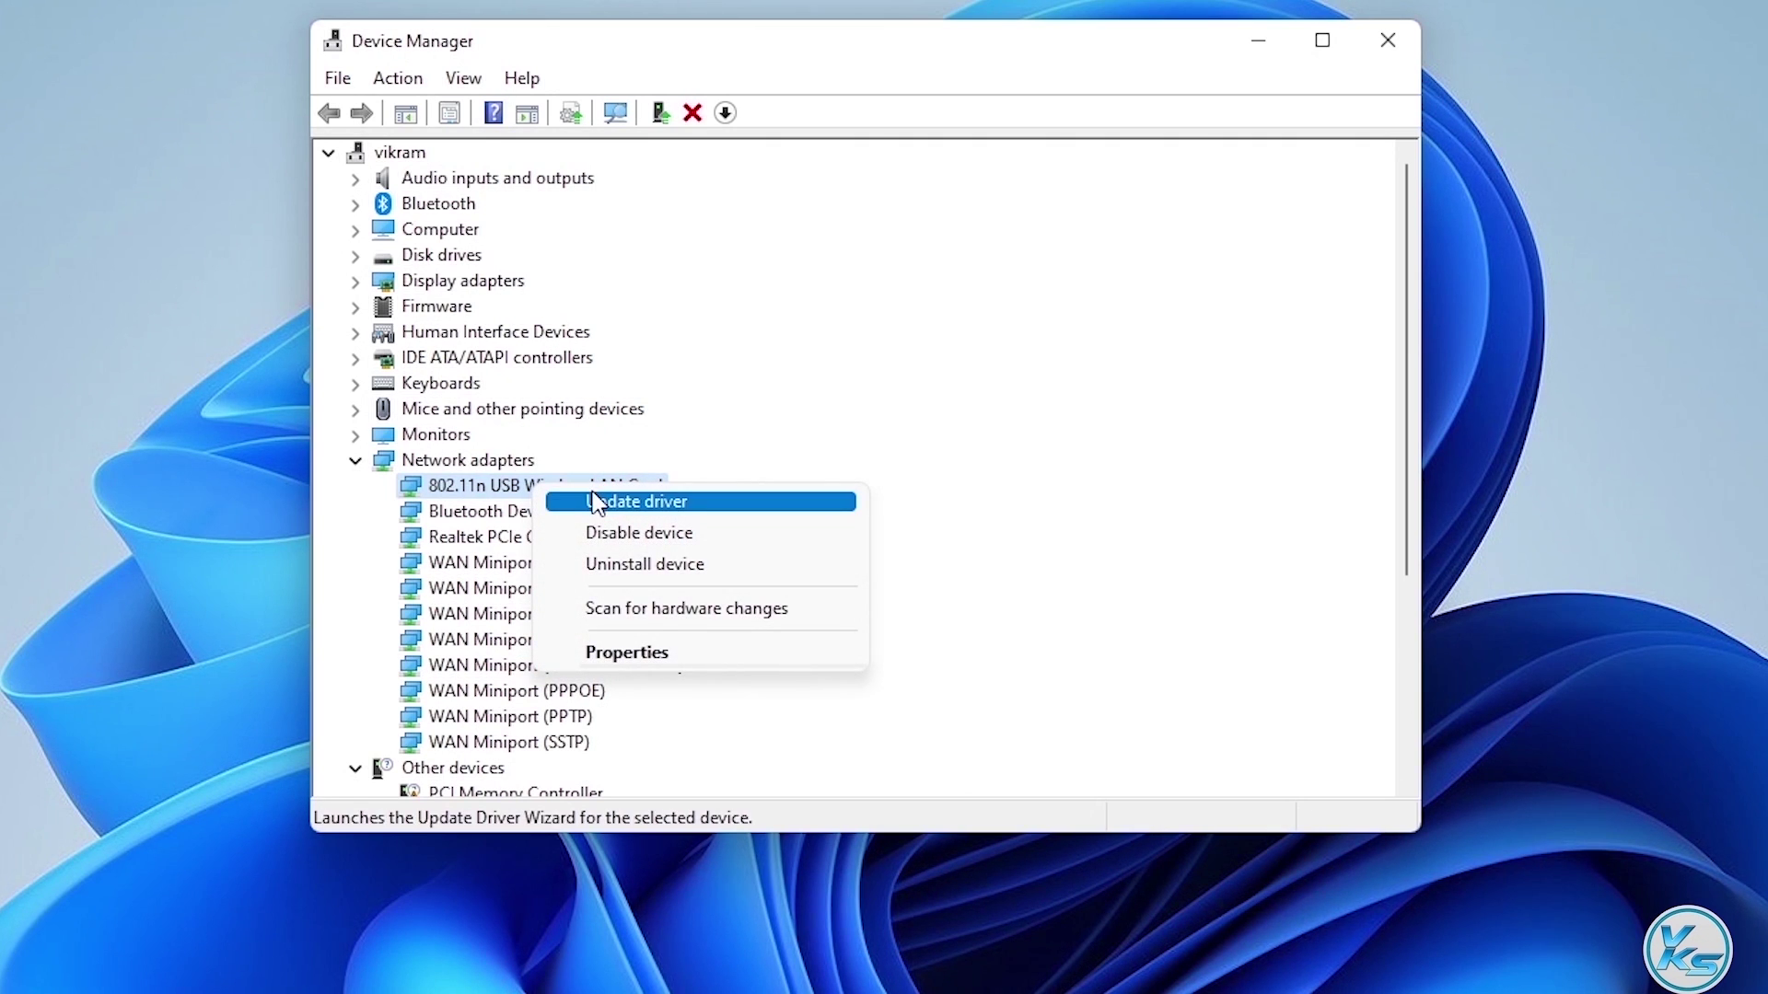
click(630, 566)
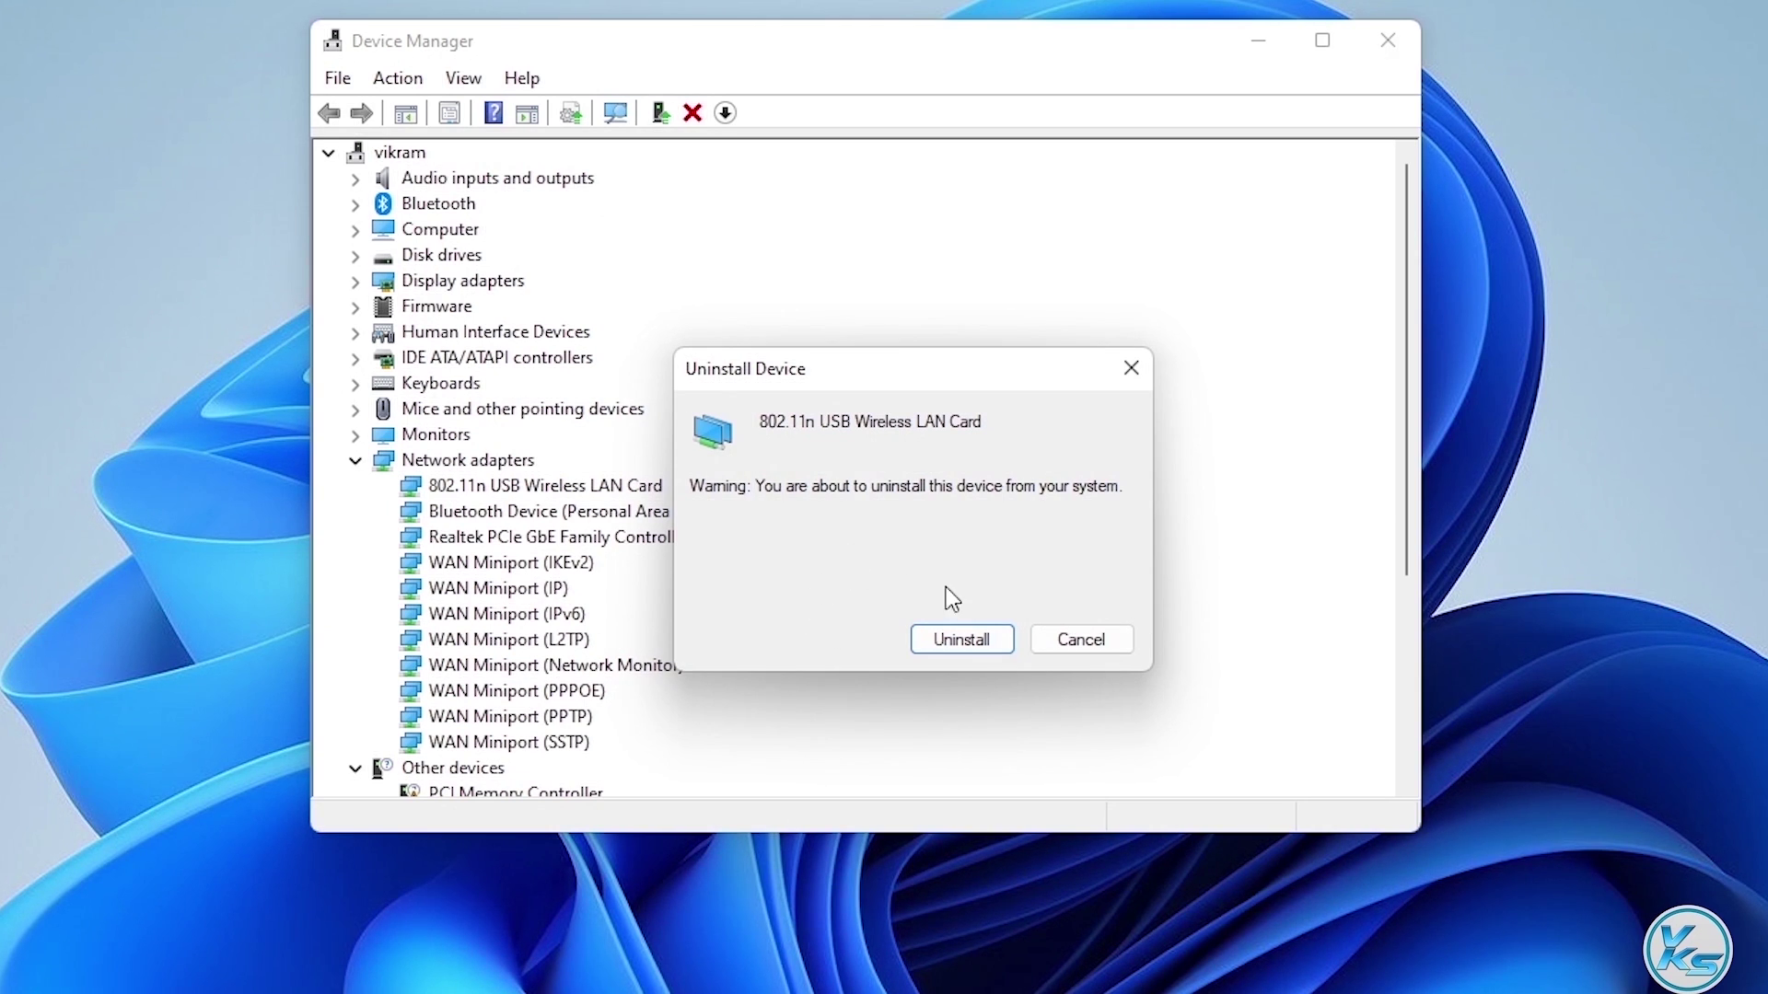
click(962, 644)
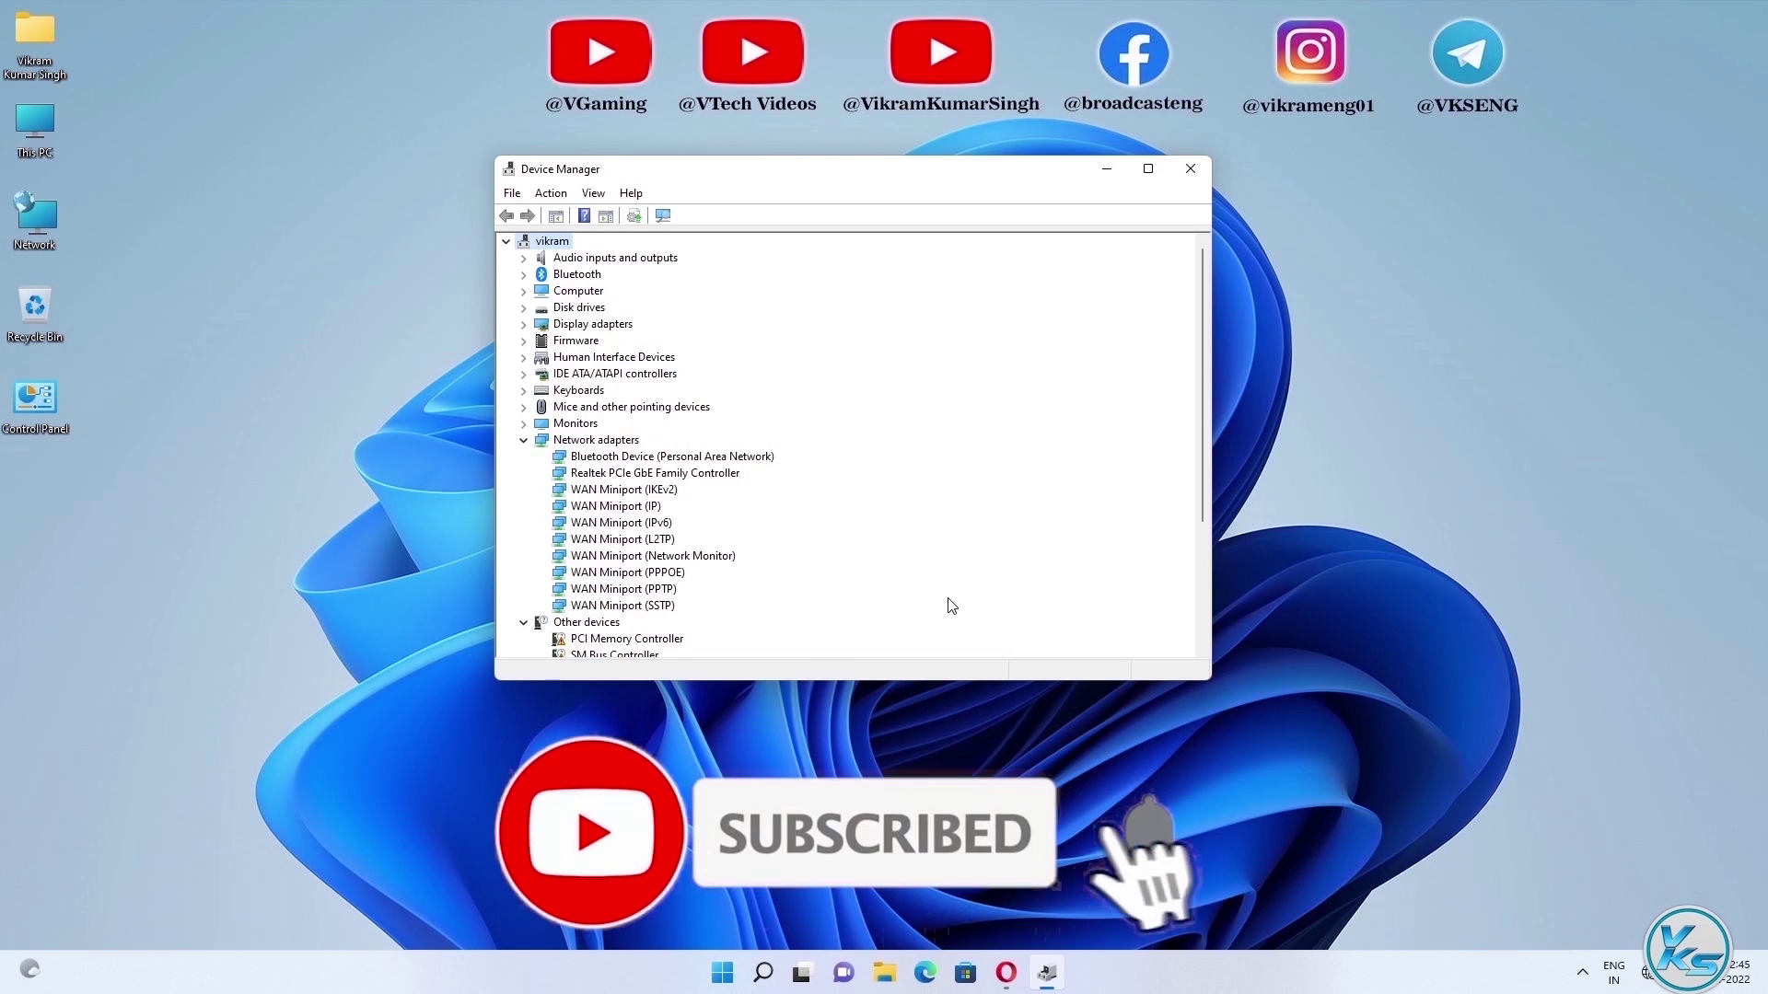
click(1188, 173)
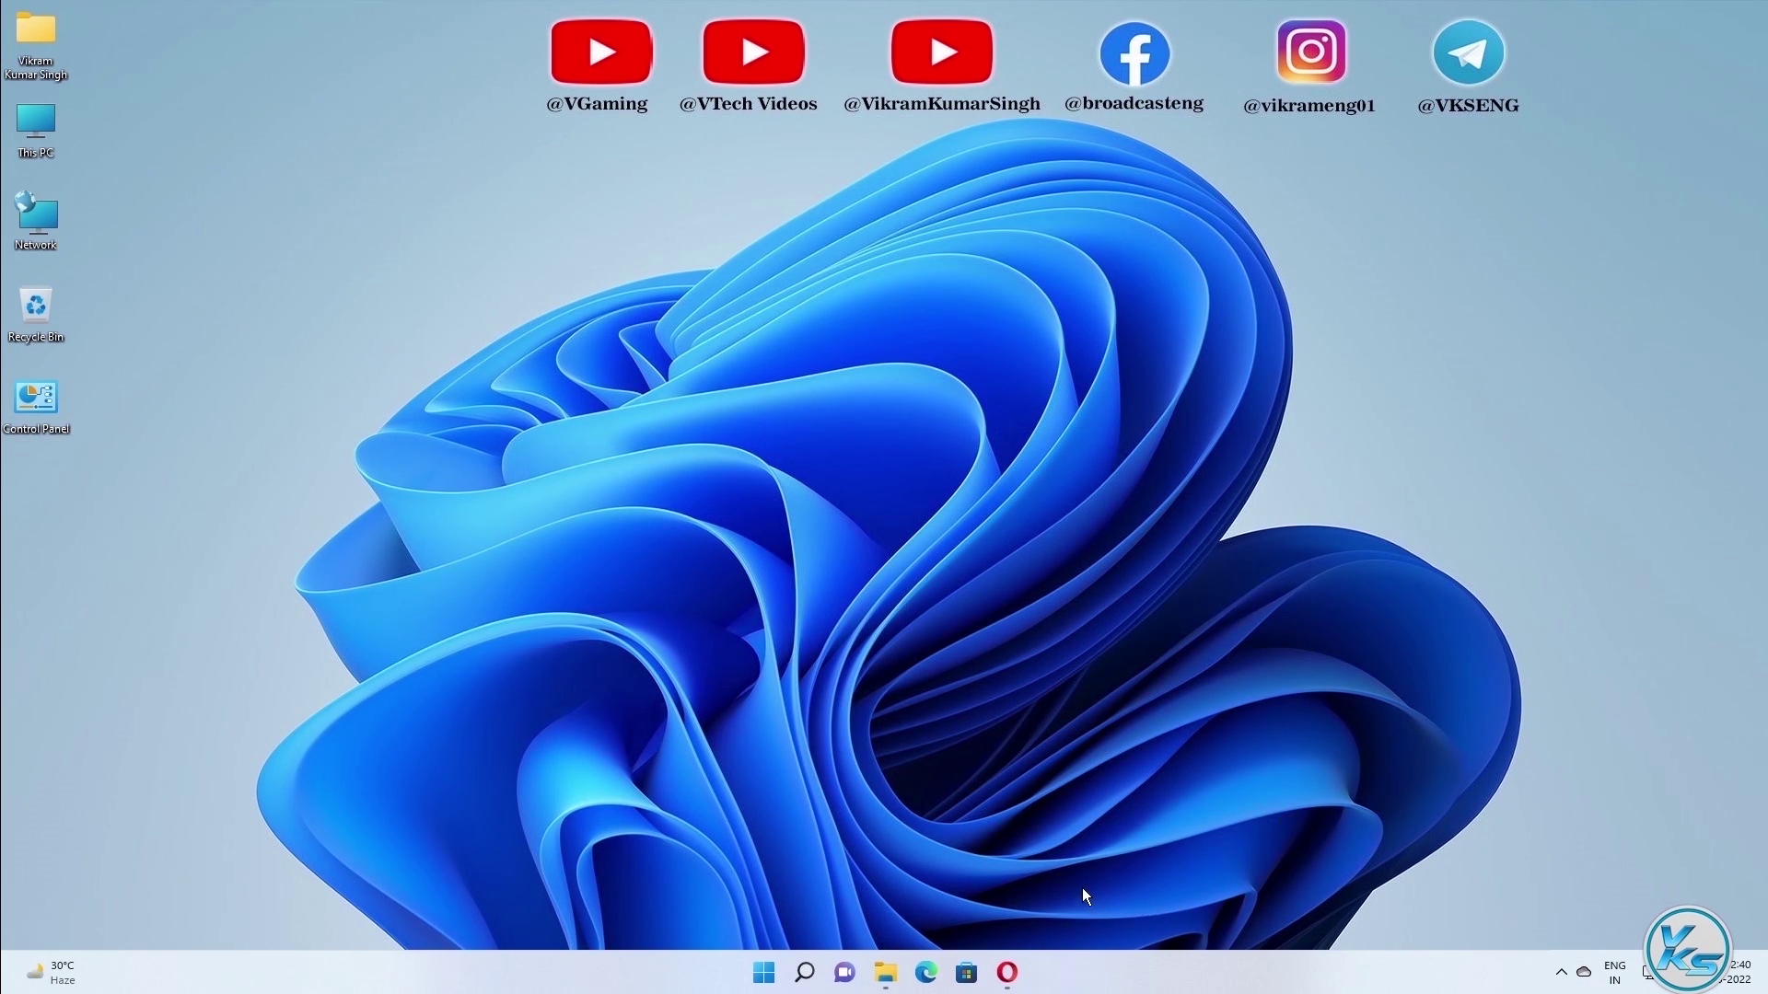
Step: Switch to the Opera browser, examine the internet connection status on the Tenda router's status page, and minimize the browser
click(1015, 967)
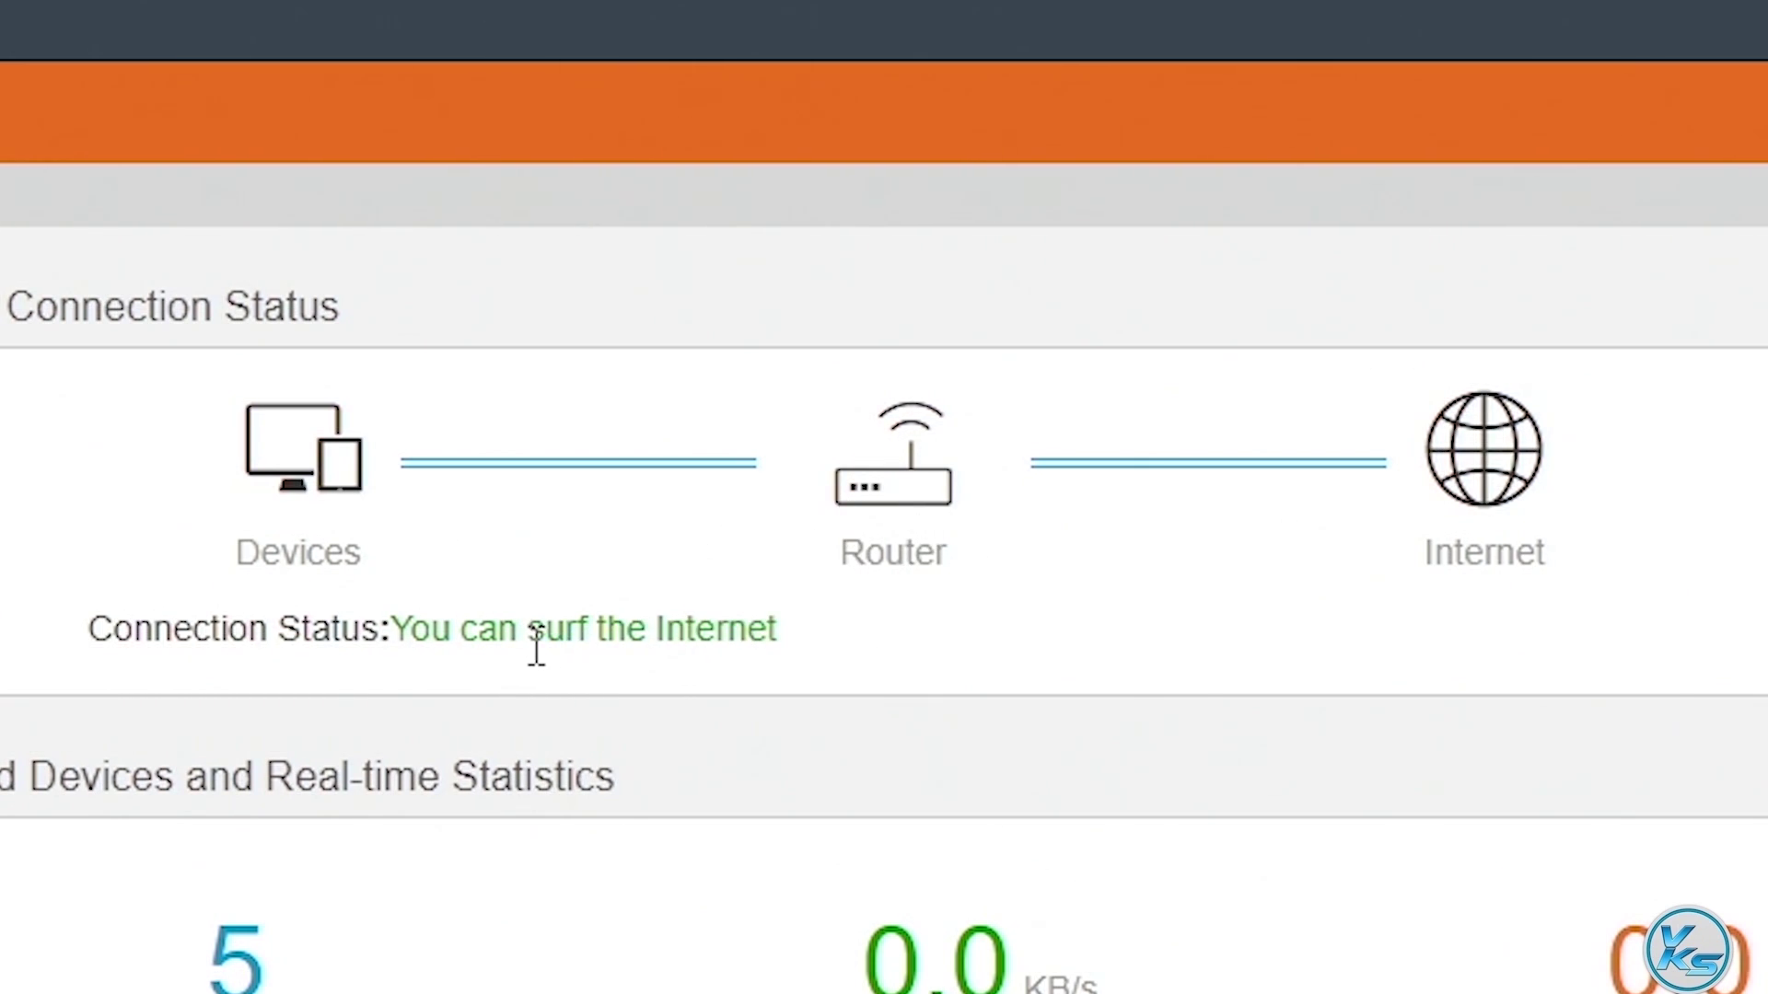
drag(765, 630, 682, 630)
click(816, 631)
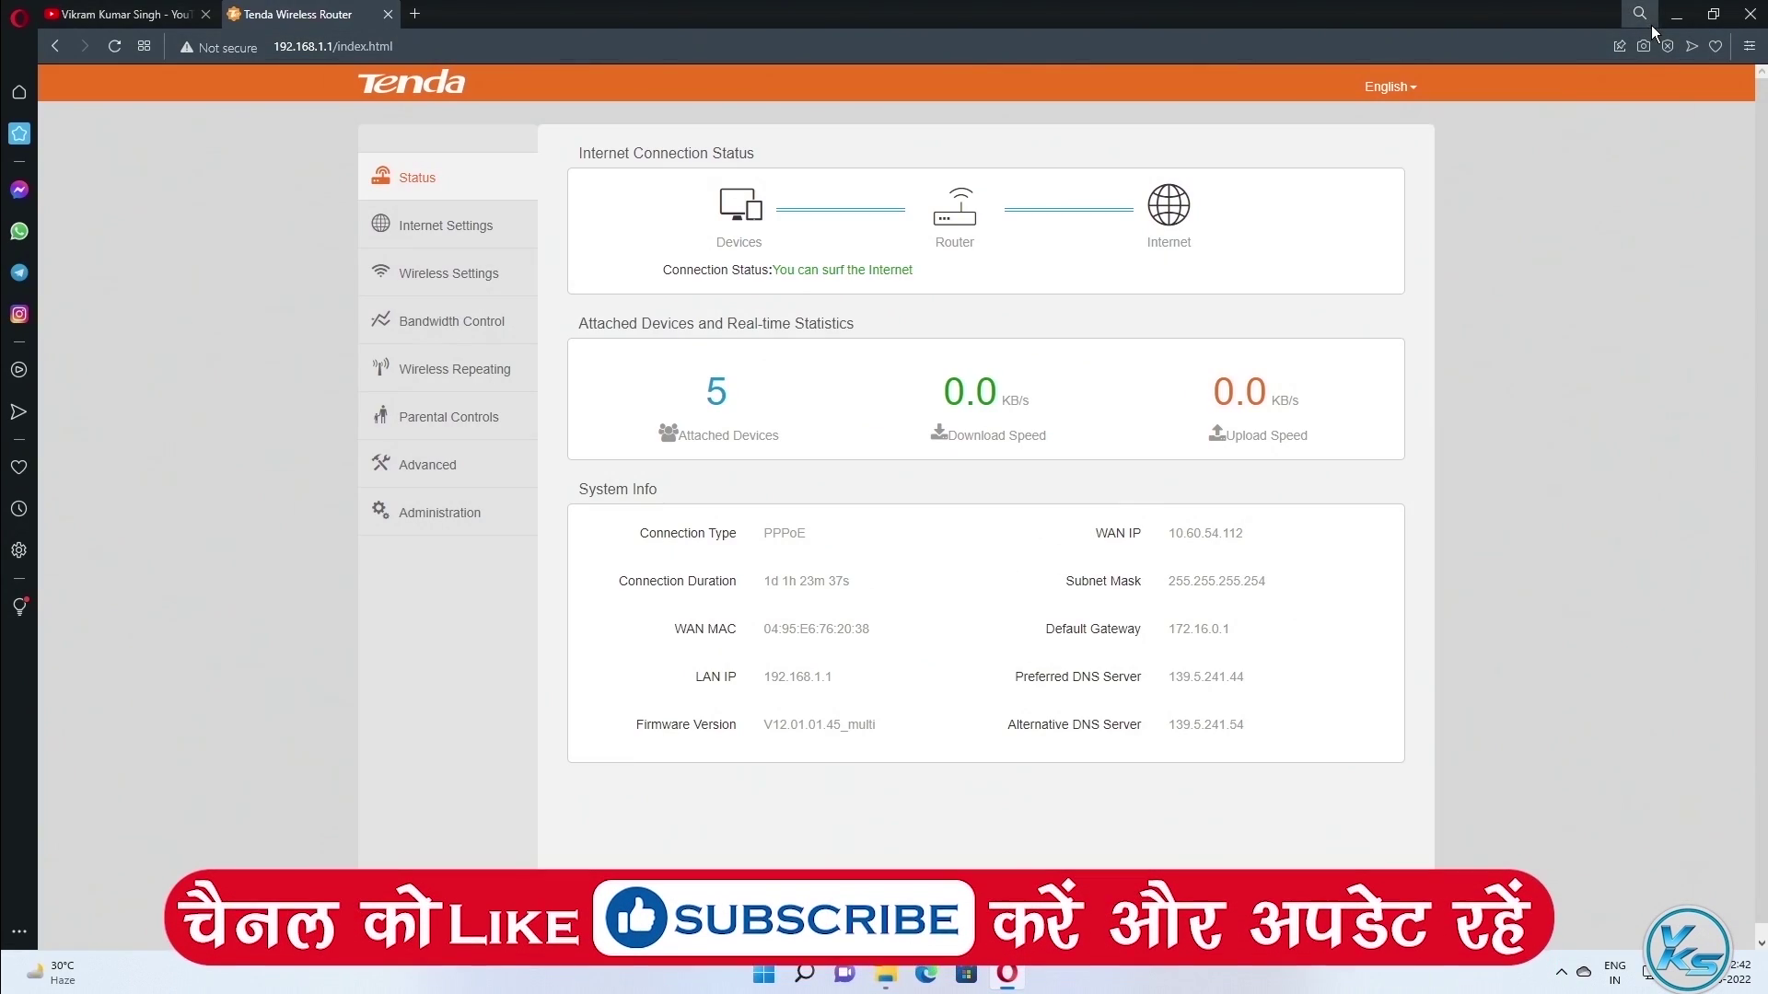
click(1676, 14)
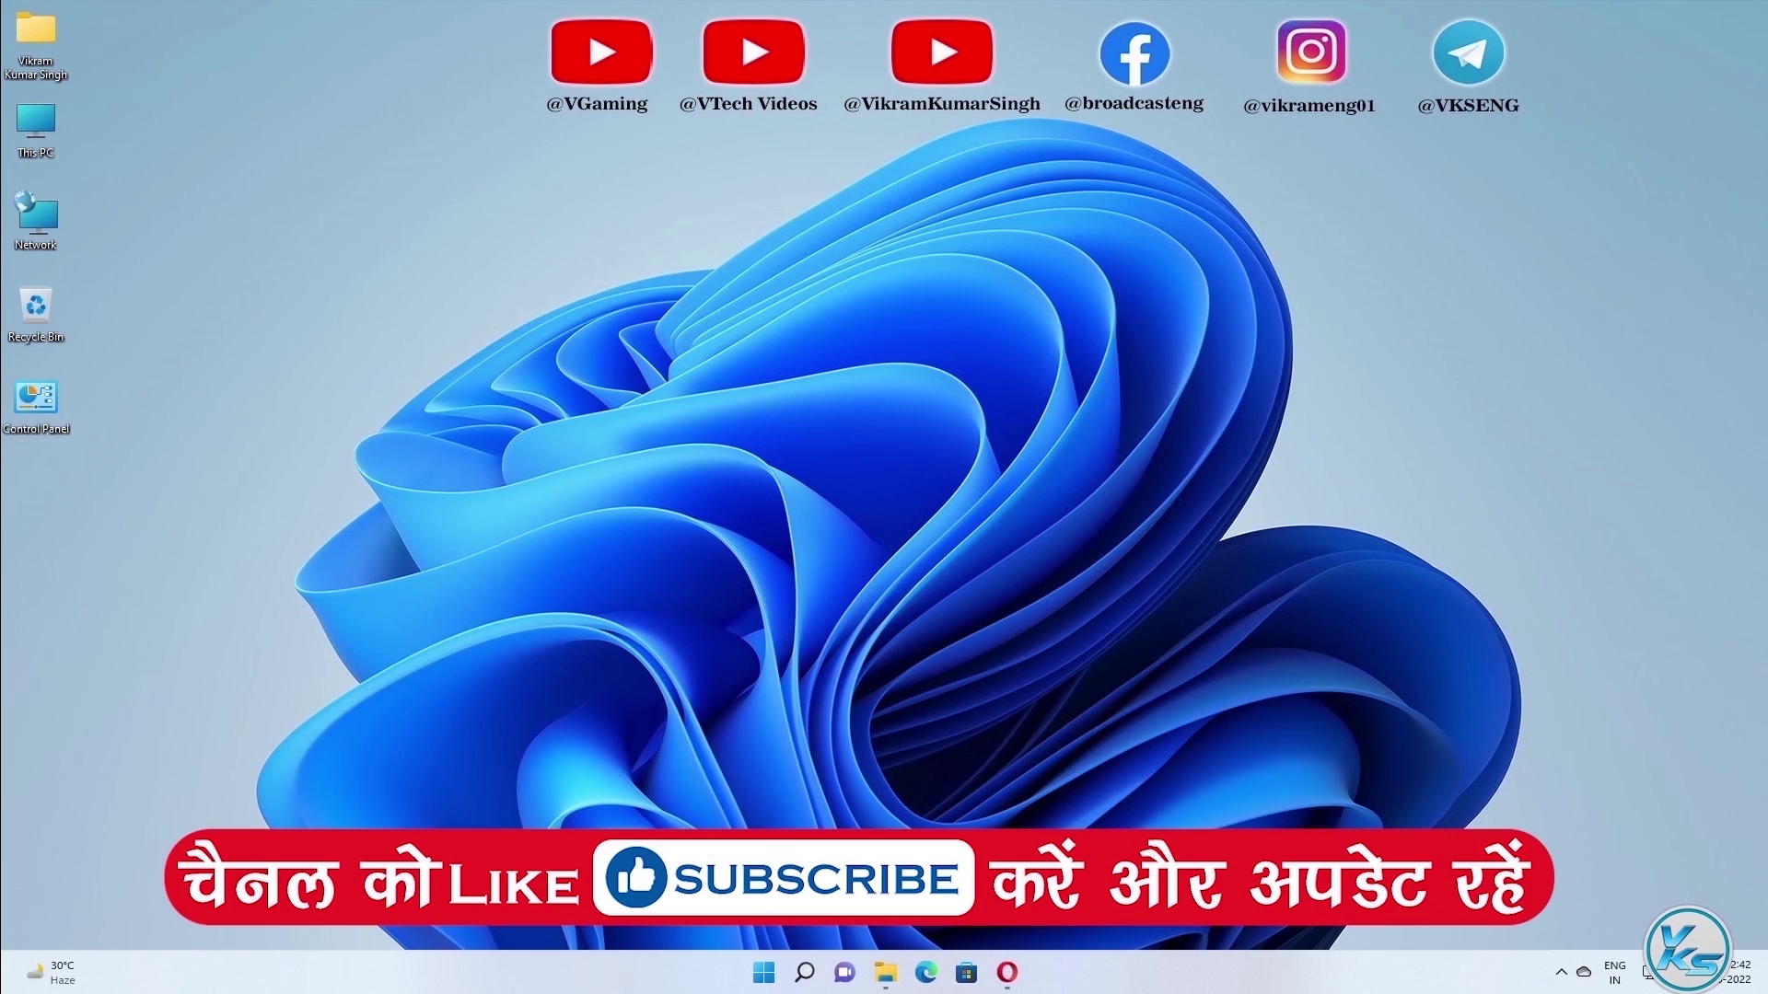
Step: Open the Other troubleshooters page in the Windows system settings and look through the available troubleshooters
right_click(764, 974)
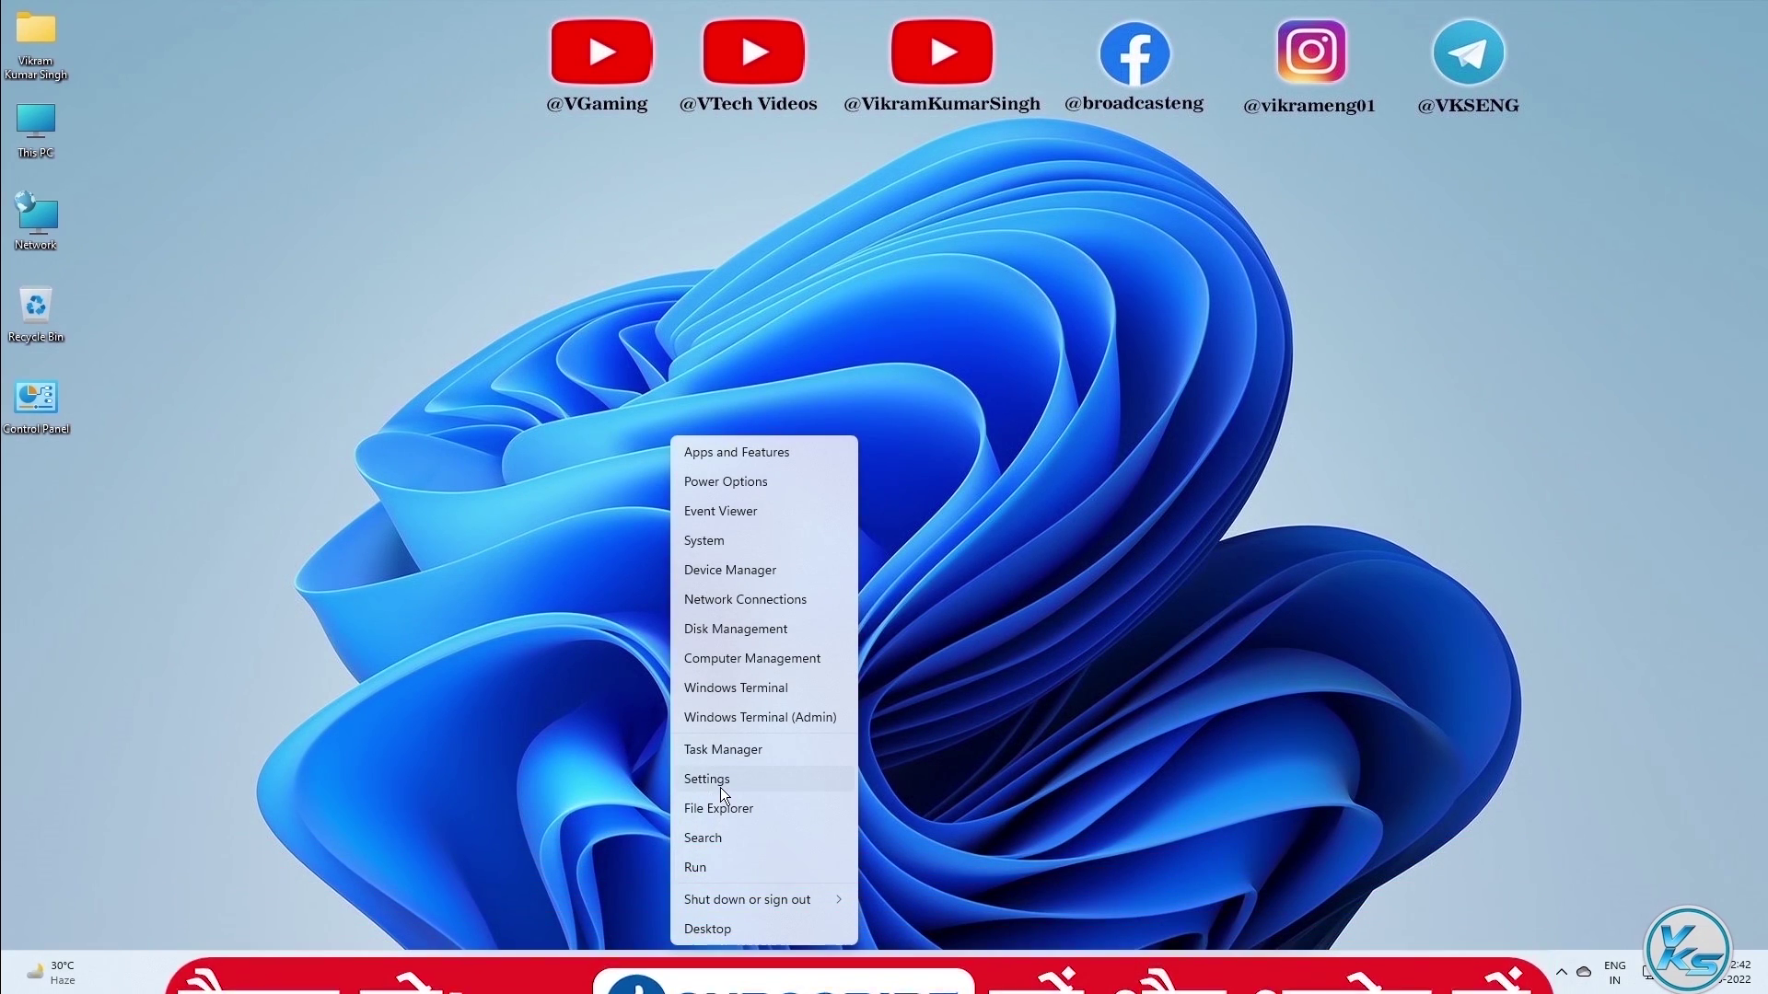
click(721, 786)
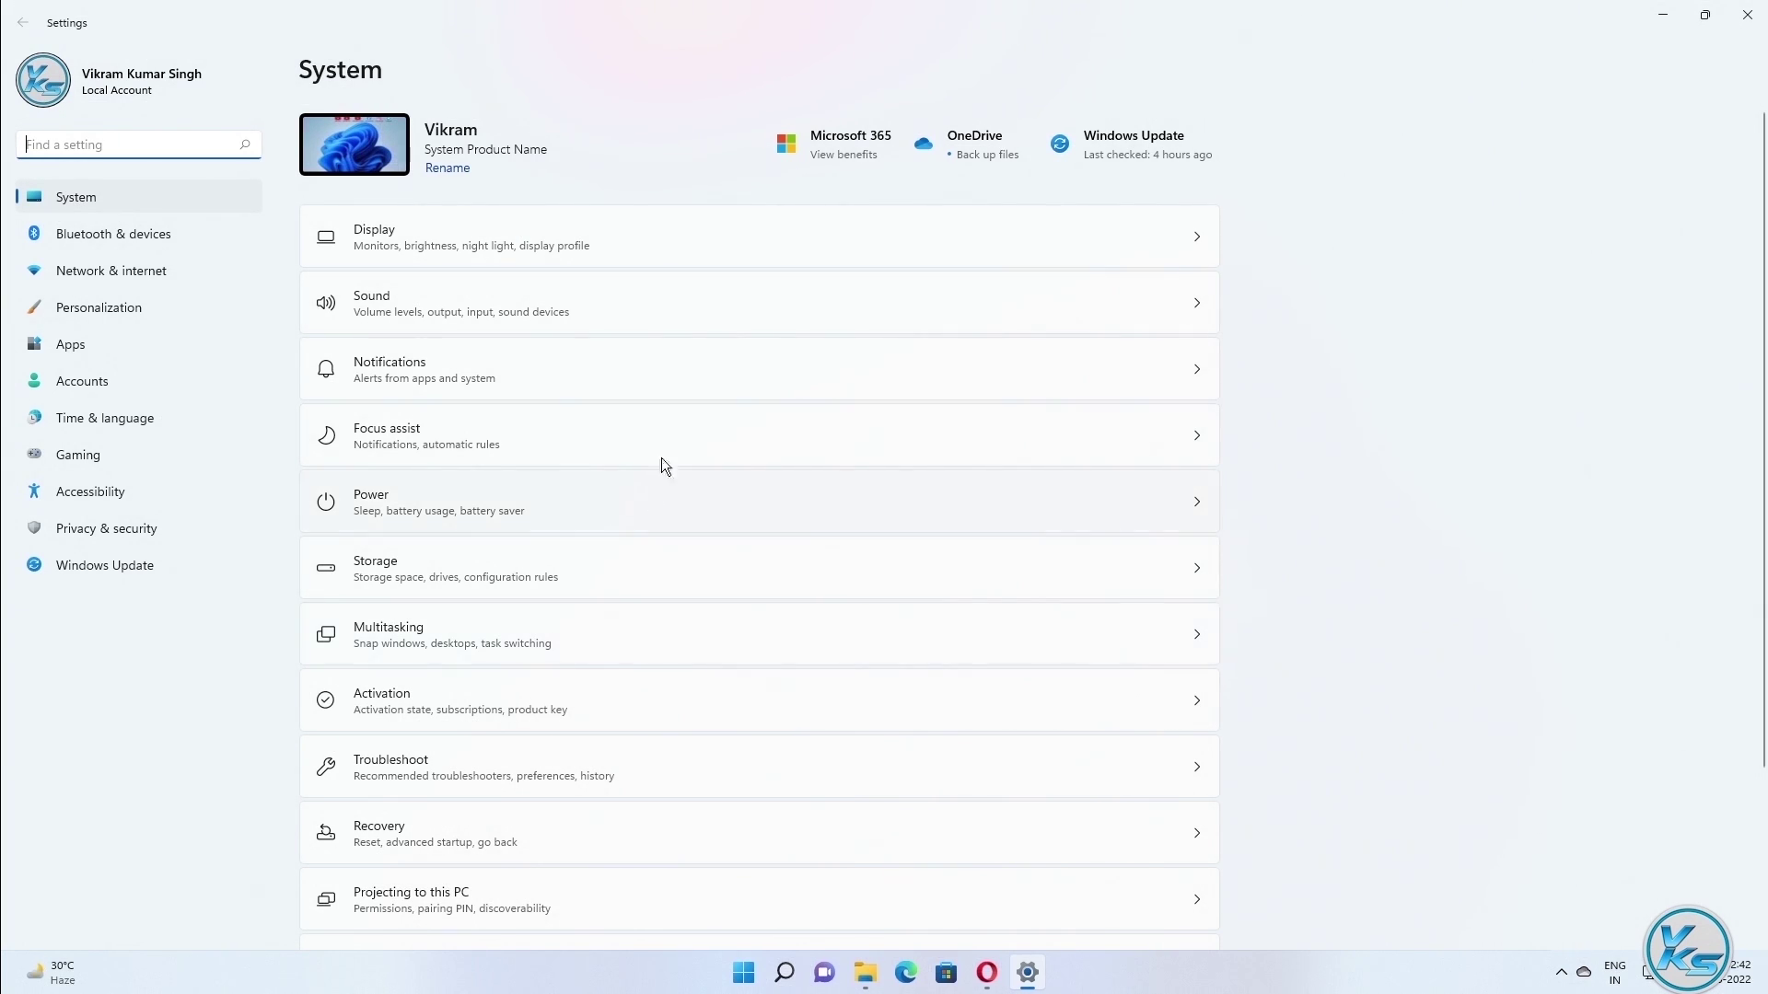
scroll(663, 442, down, 3)
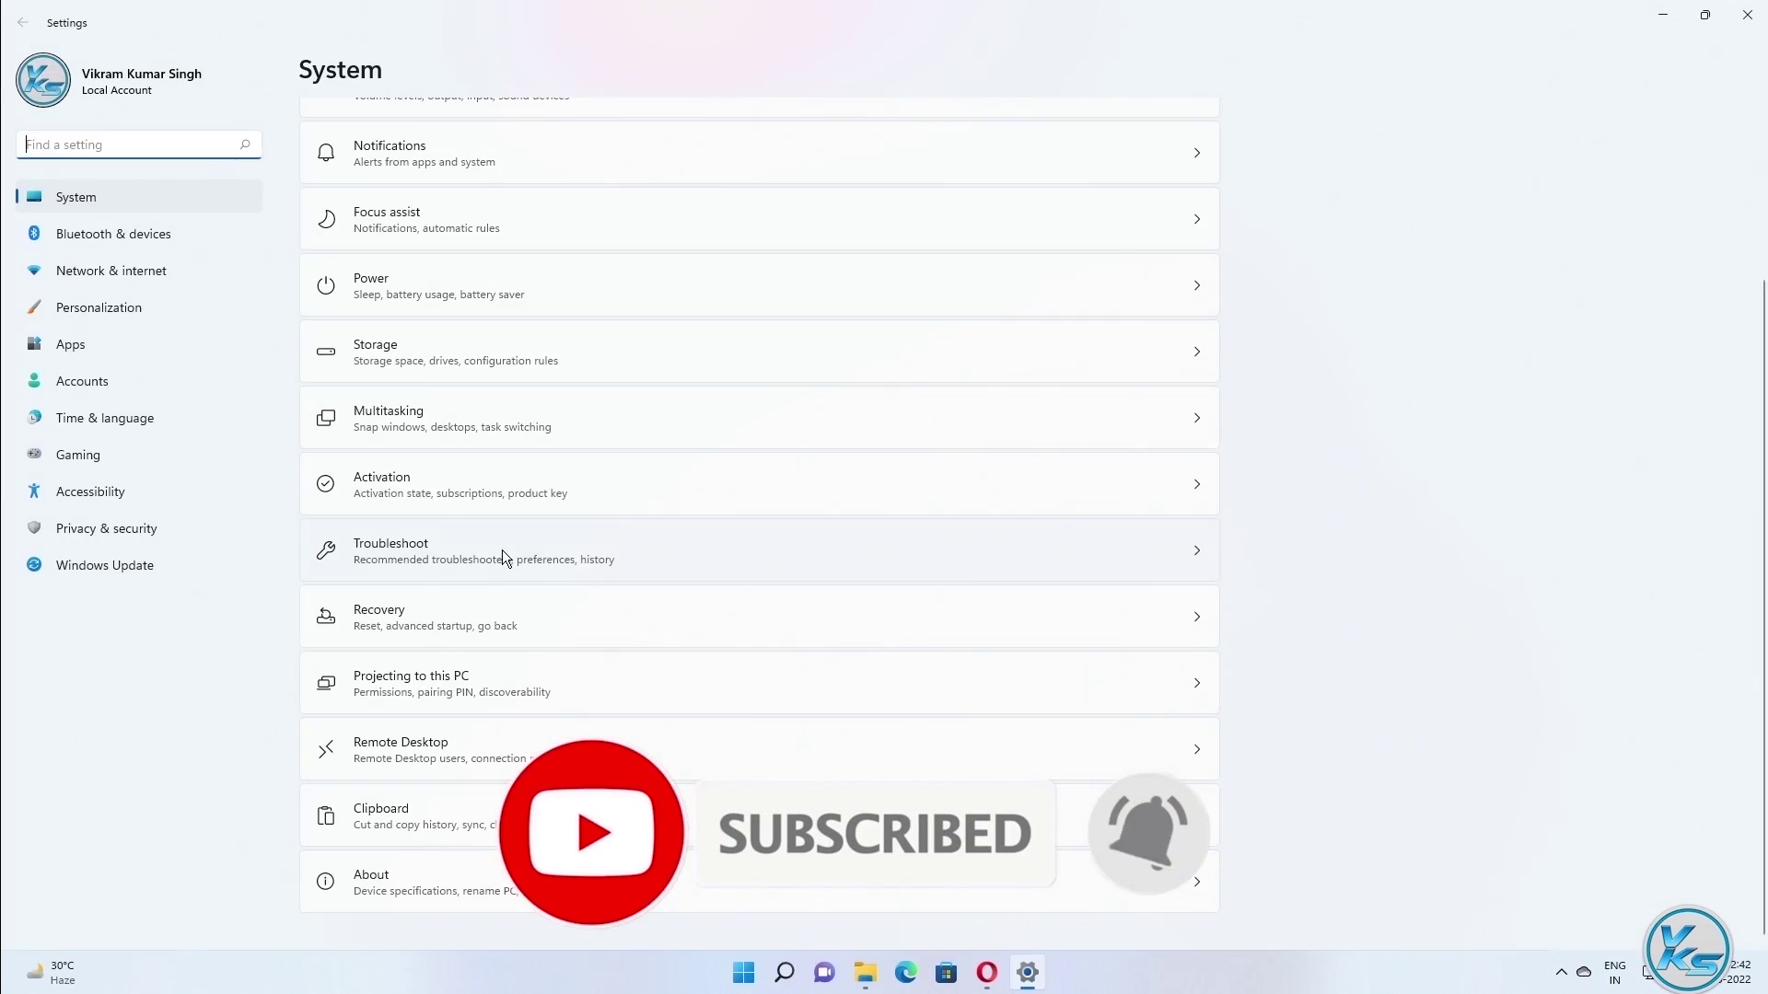
click(504, 557)
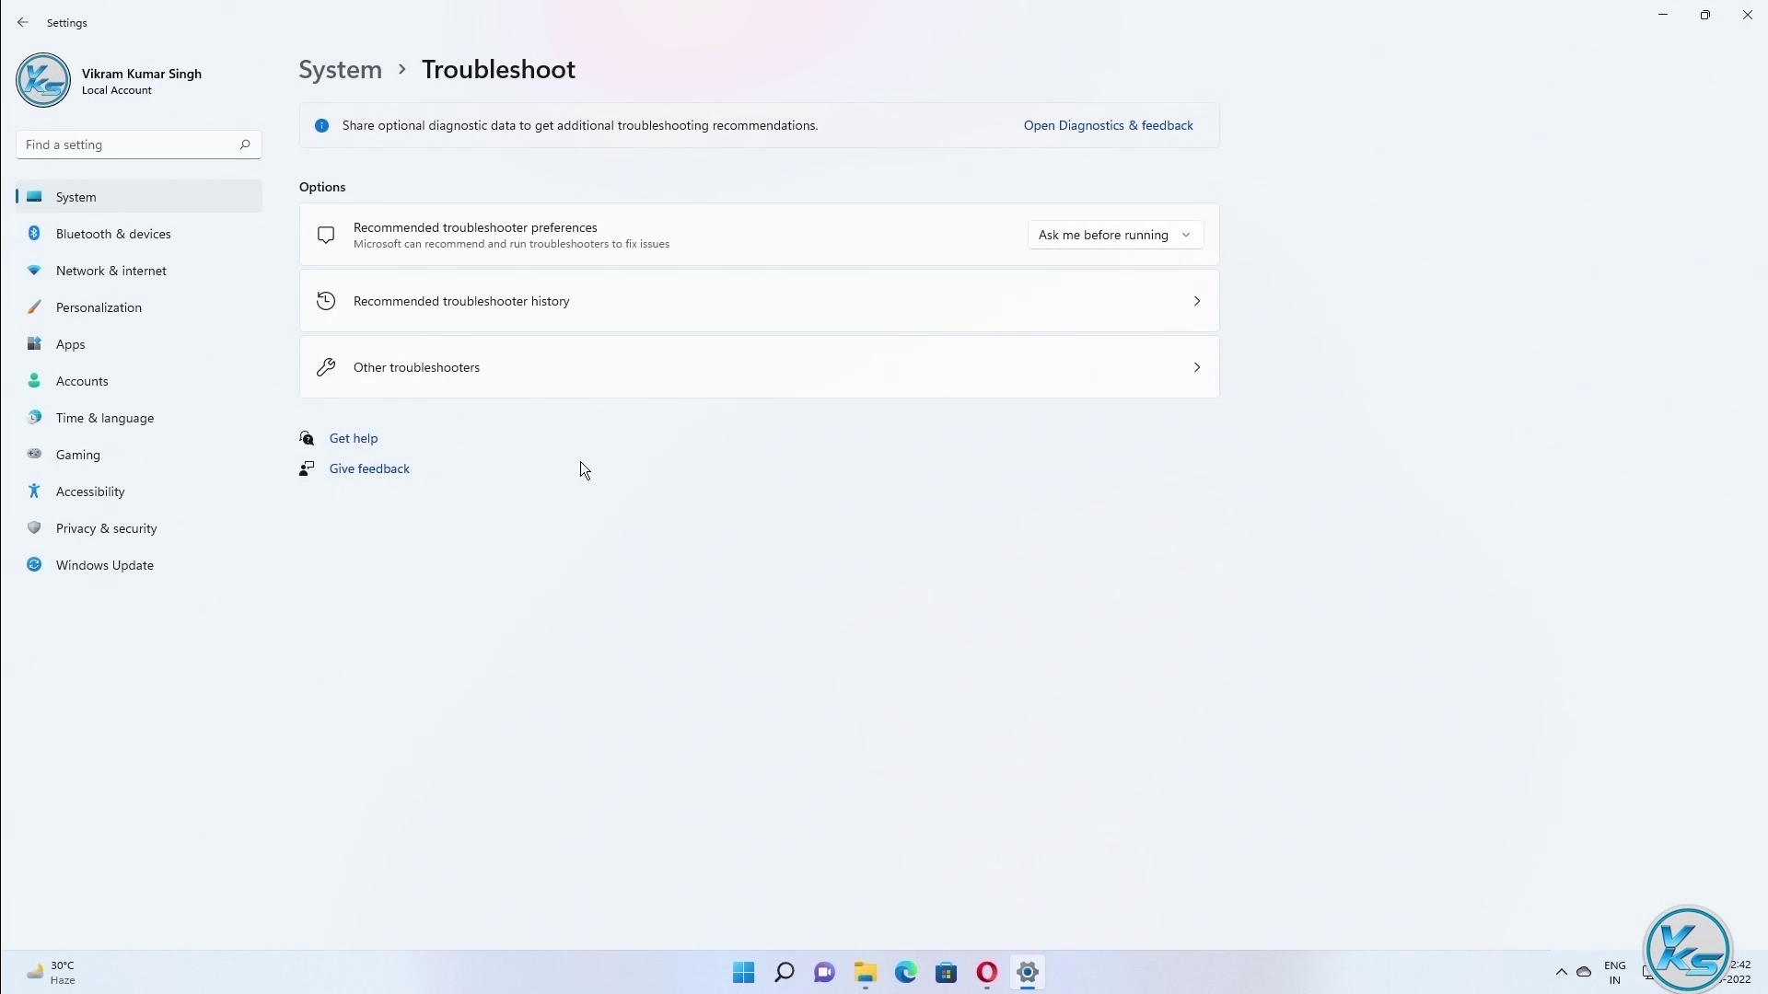
click(515, 373)
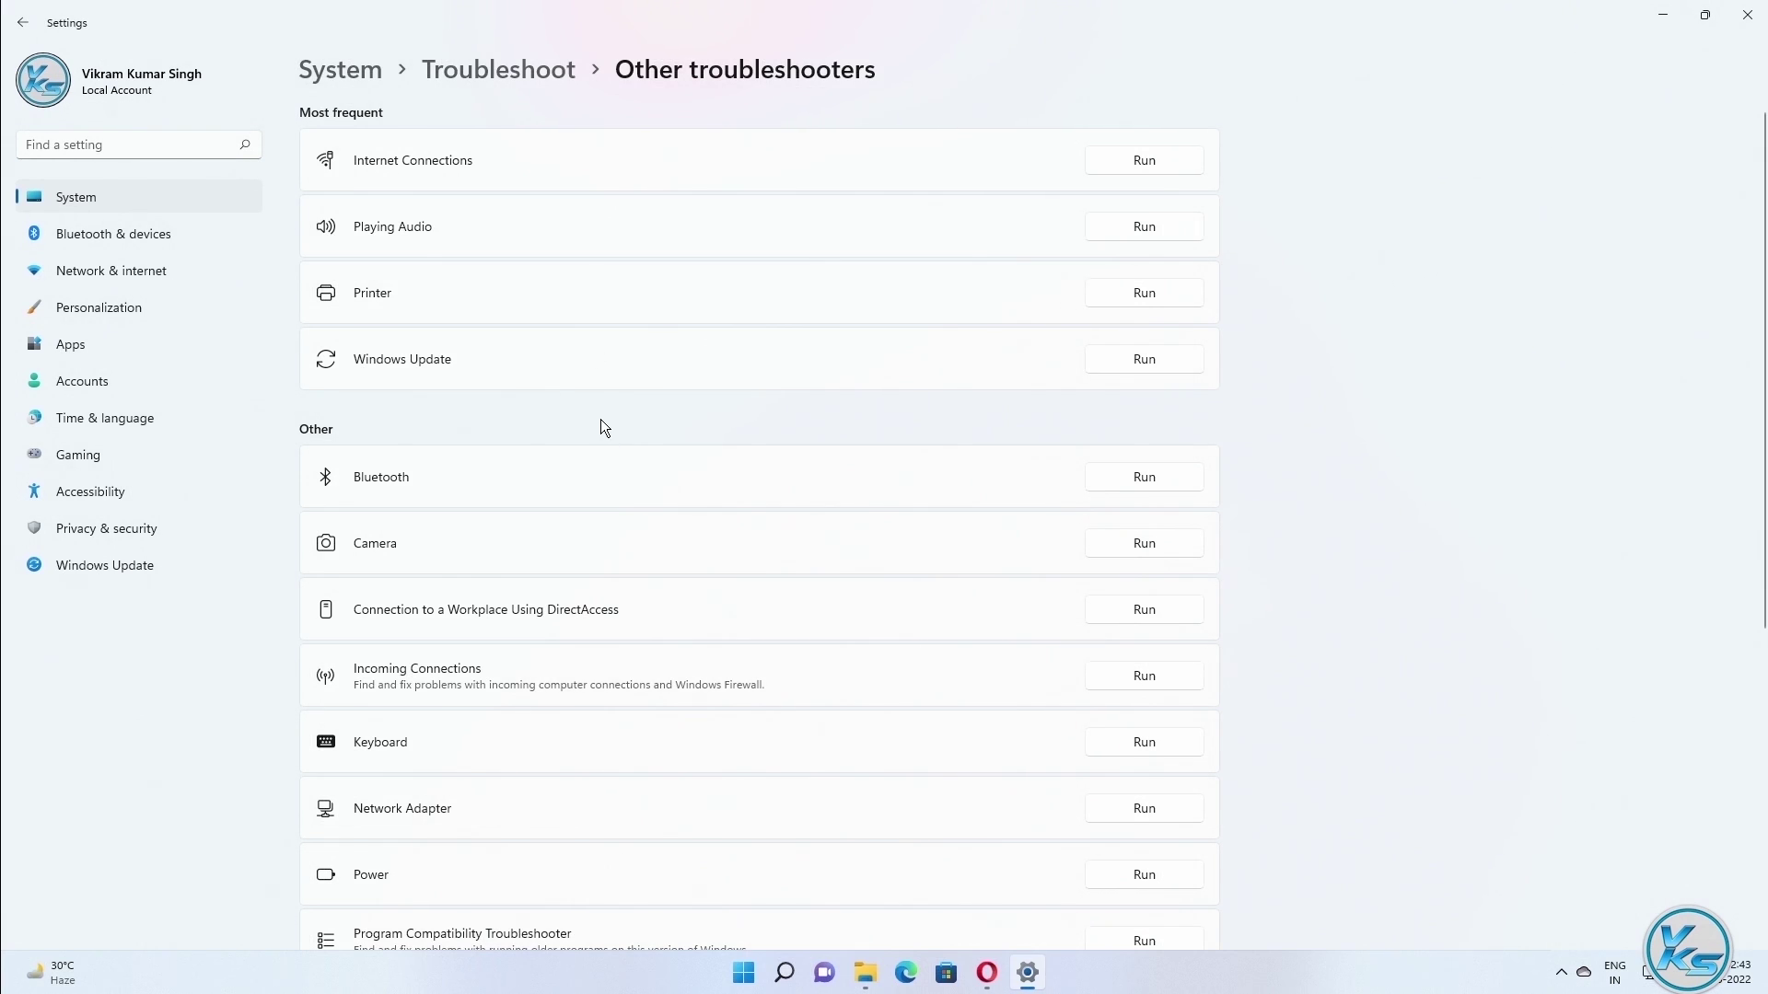
scroll(595, 405, down, 5)
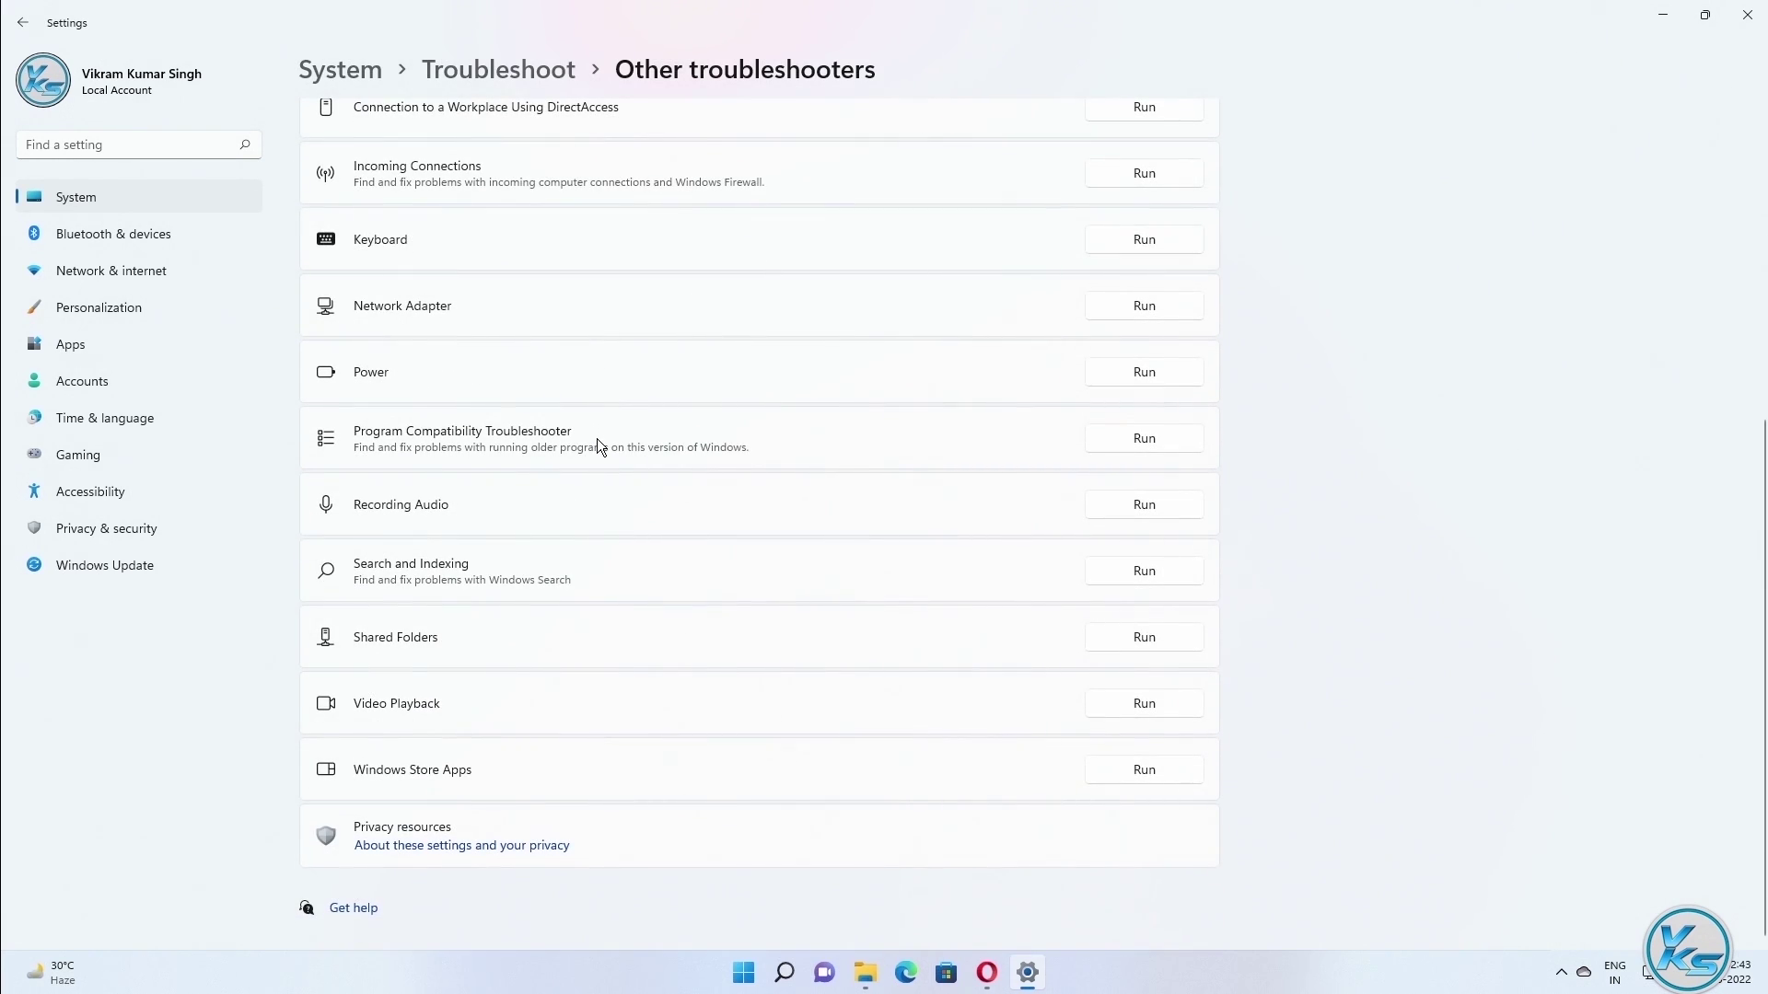
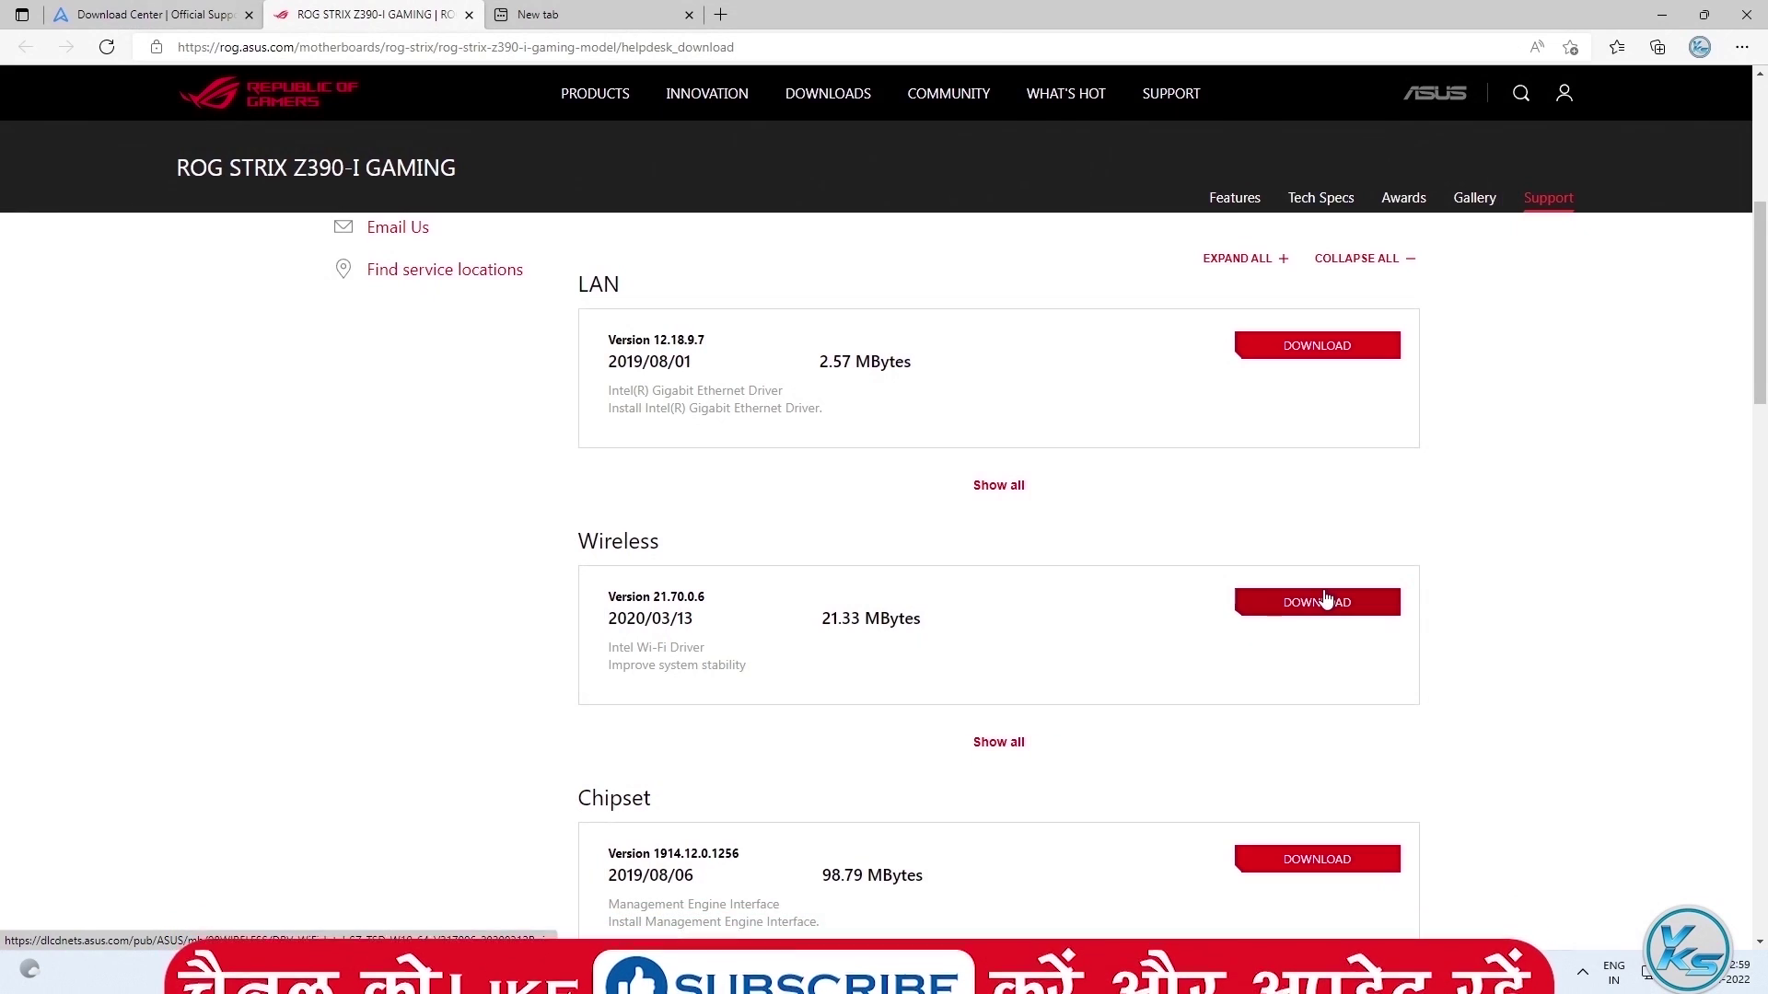
Step: Close the motherboard's driver download page and check the list of available Wi-Fi networks from the desktop
click(1746, 14)
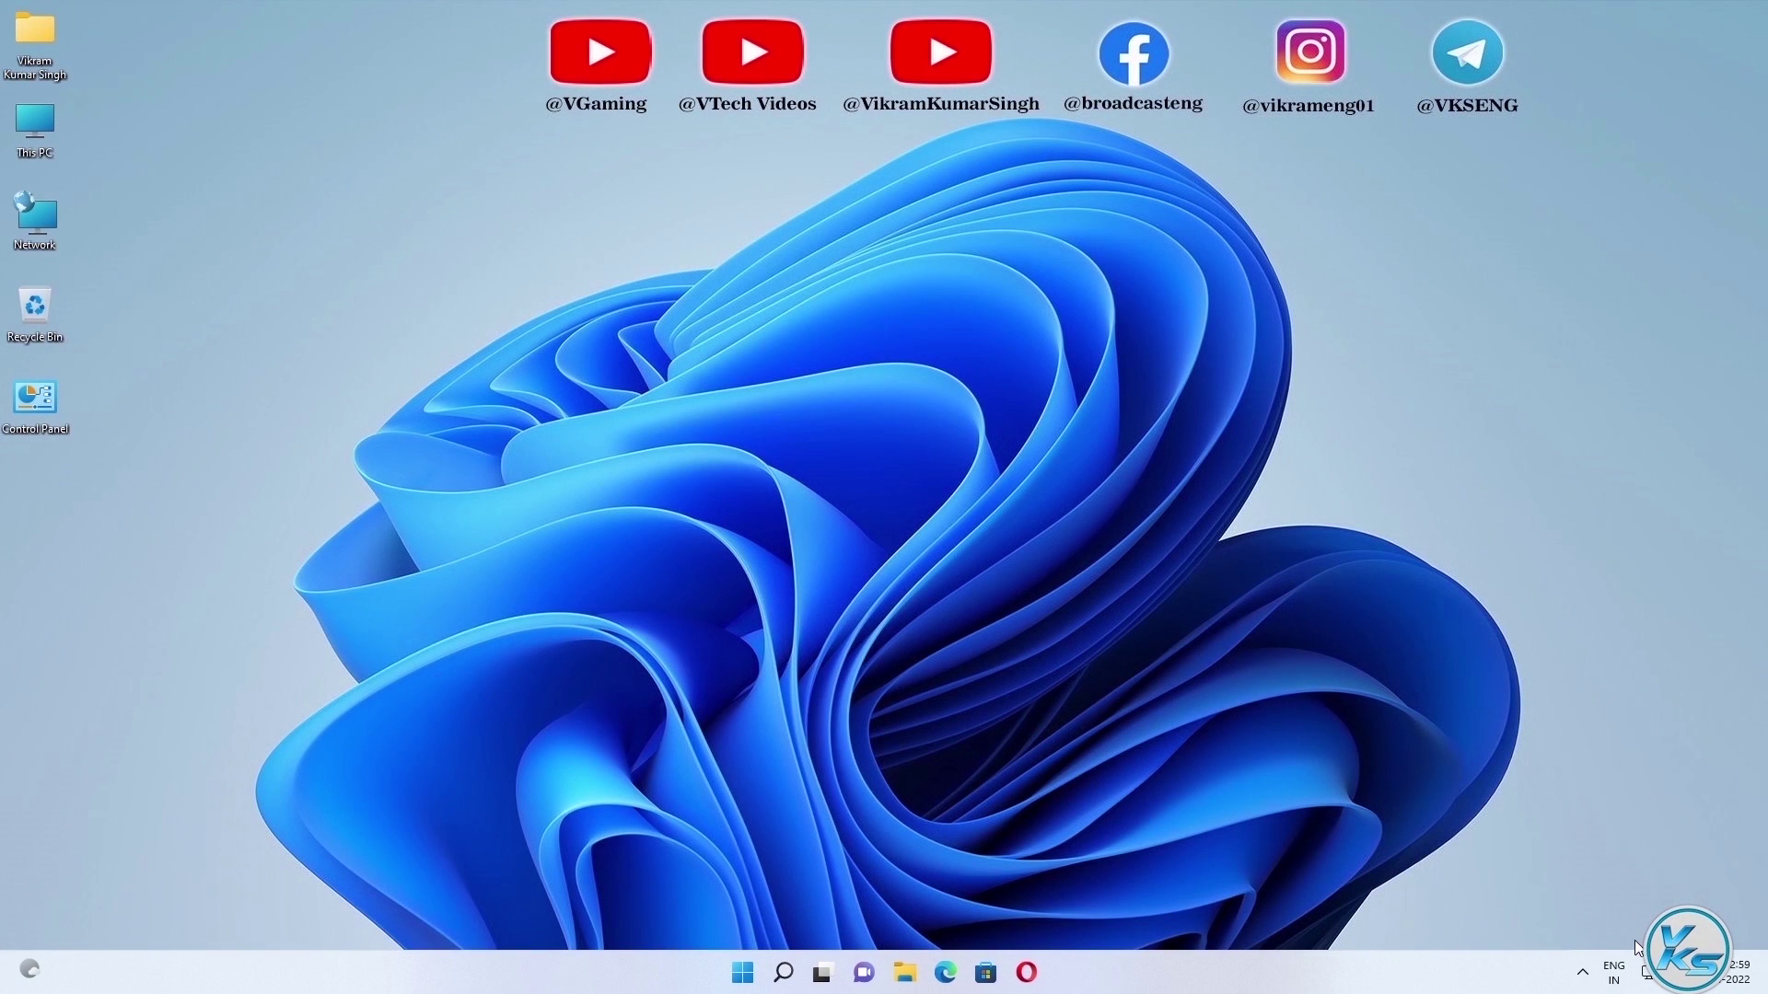
click(1646, 973)
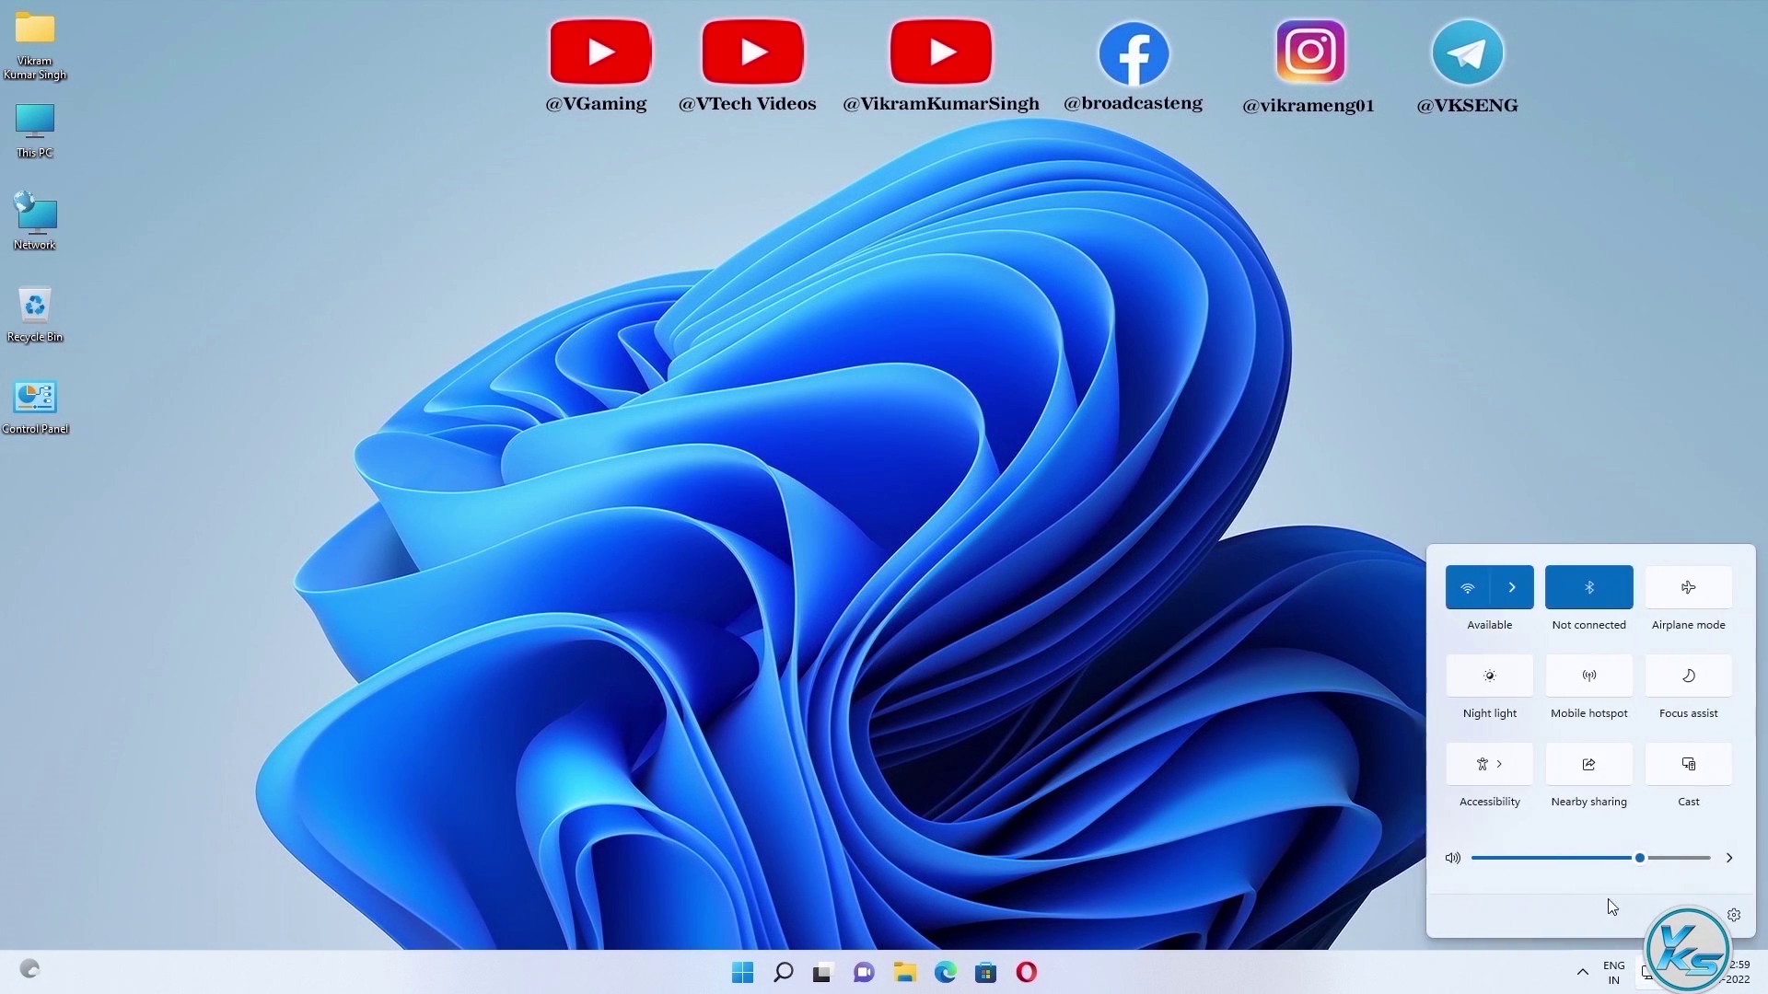
click(1510, 586)
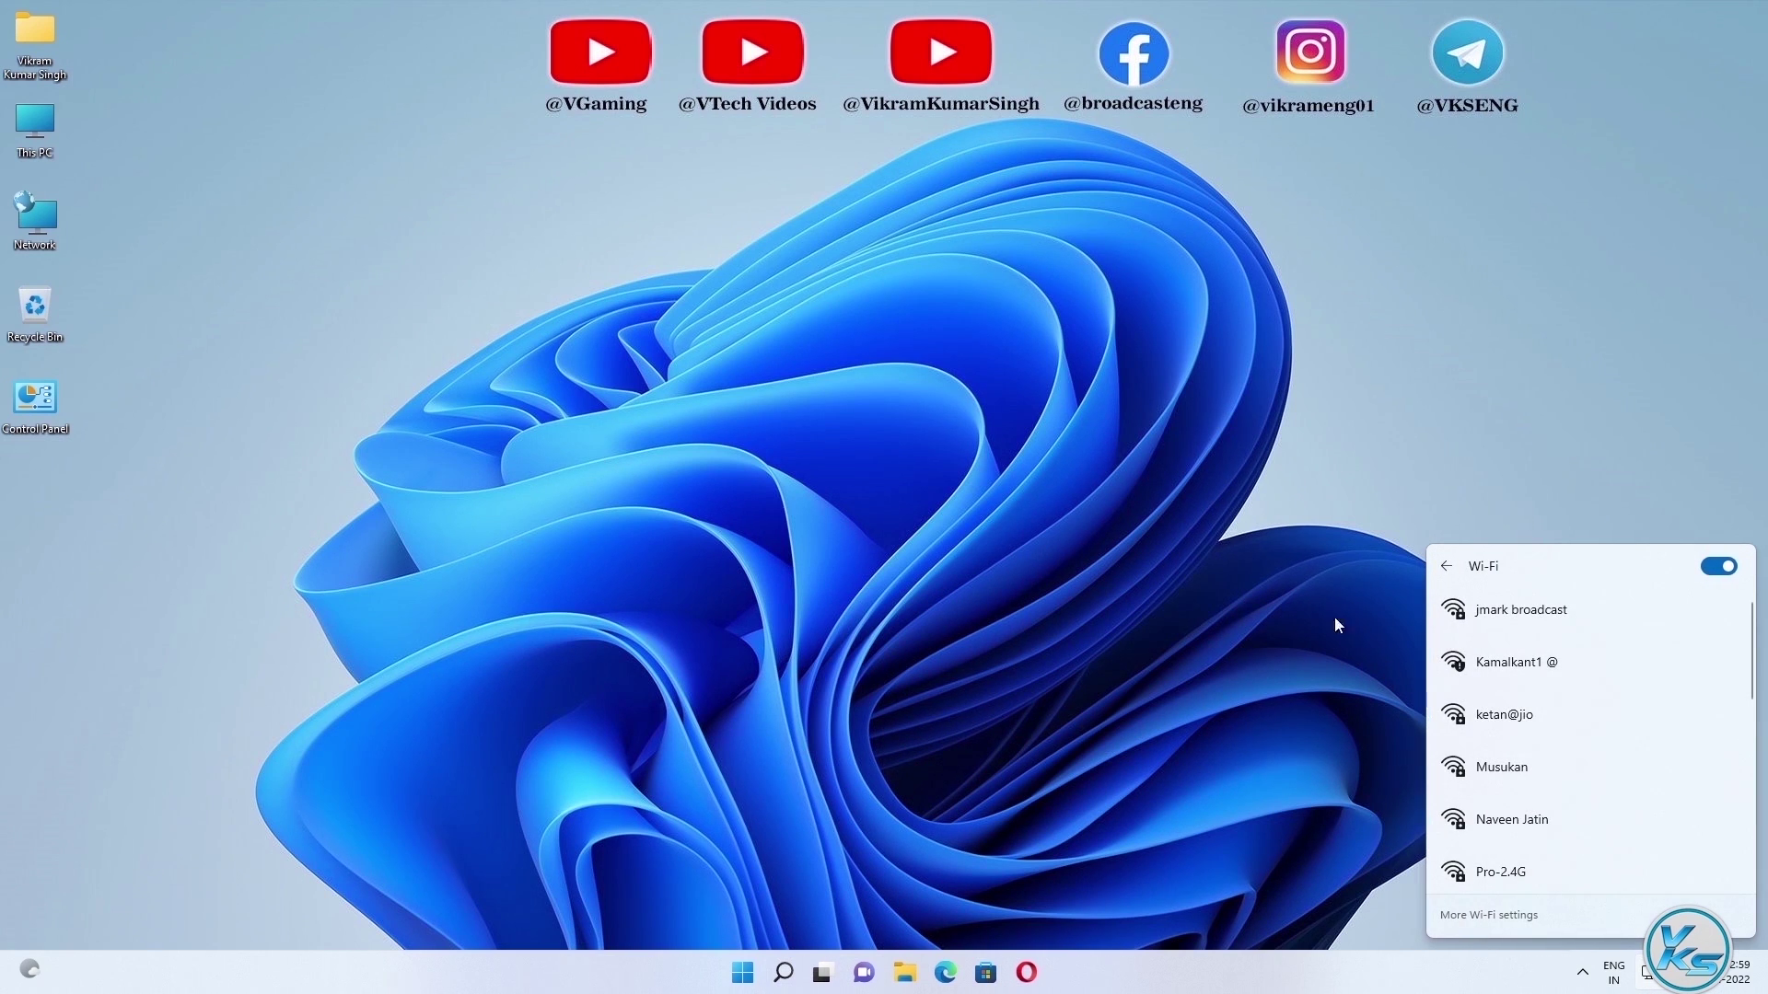
click(1304, 637)
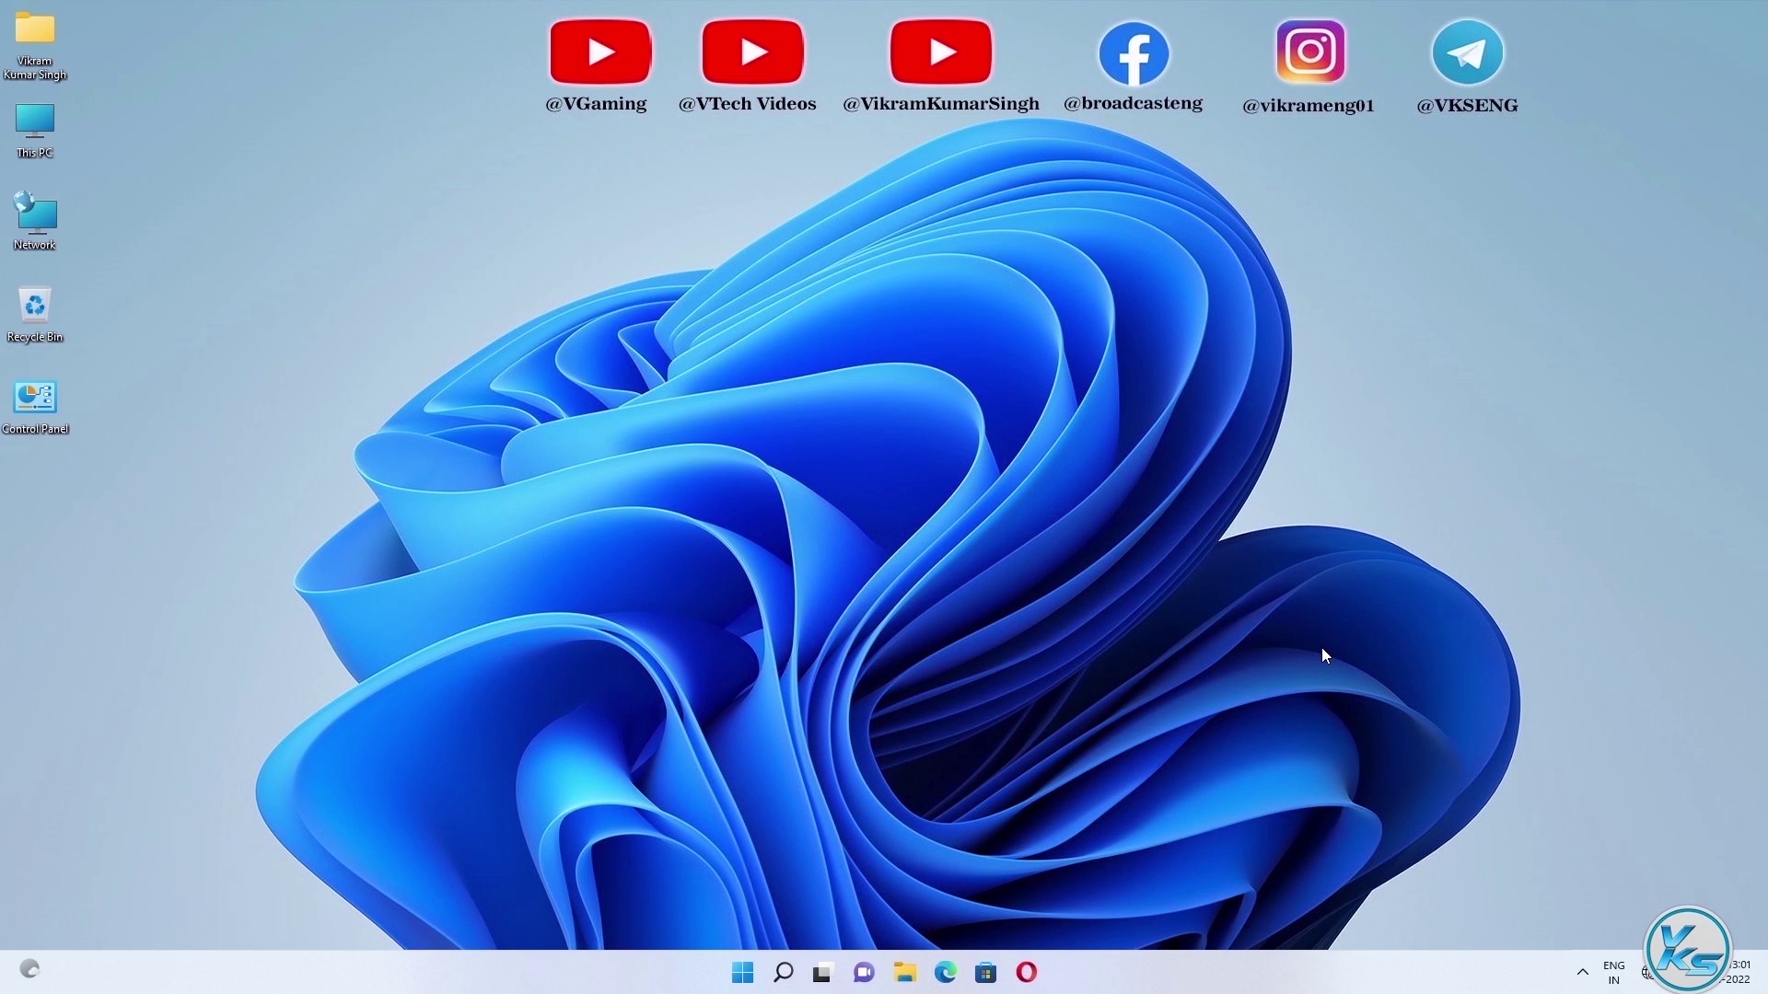
click(1643, 973)
click(1511, 593)
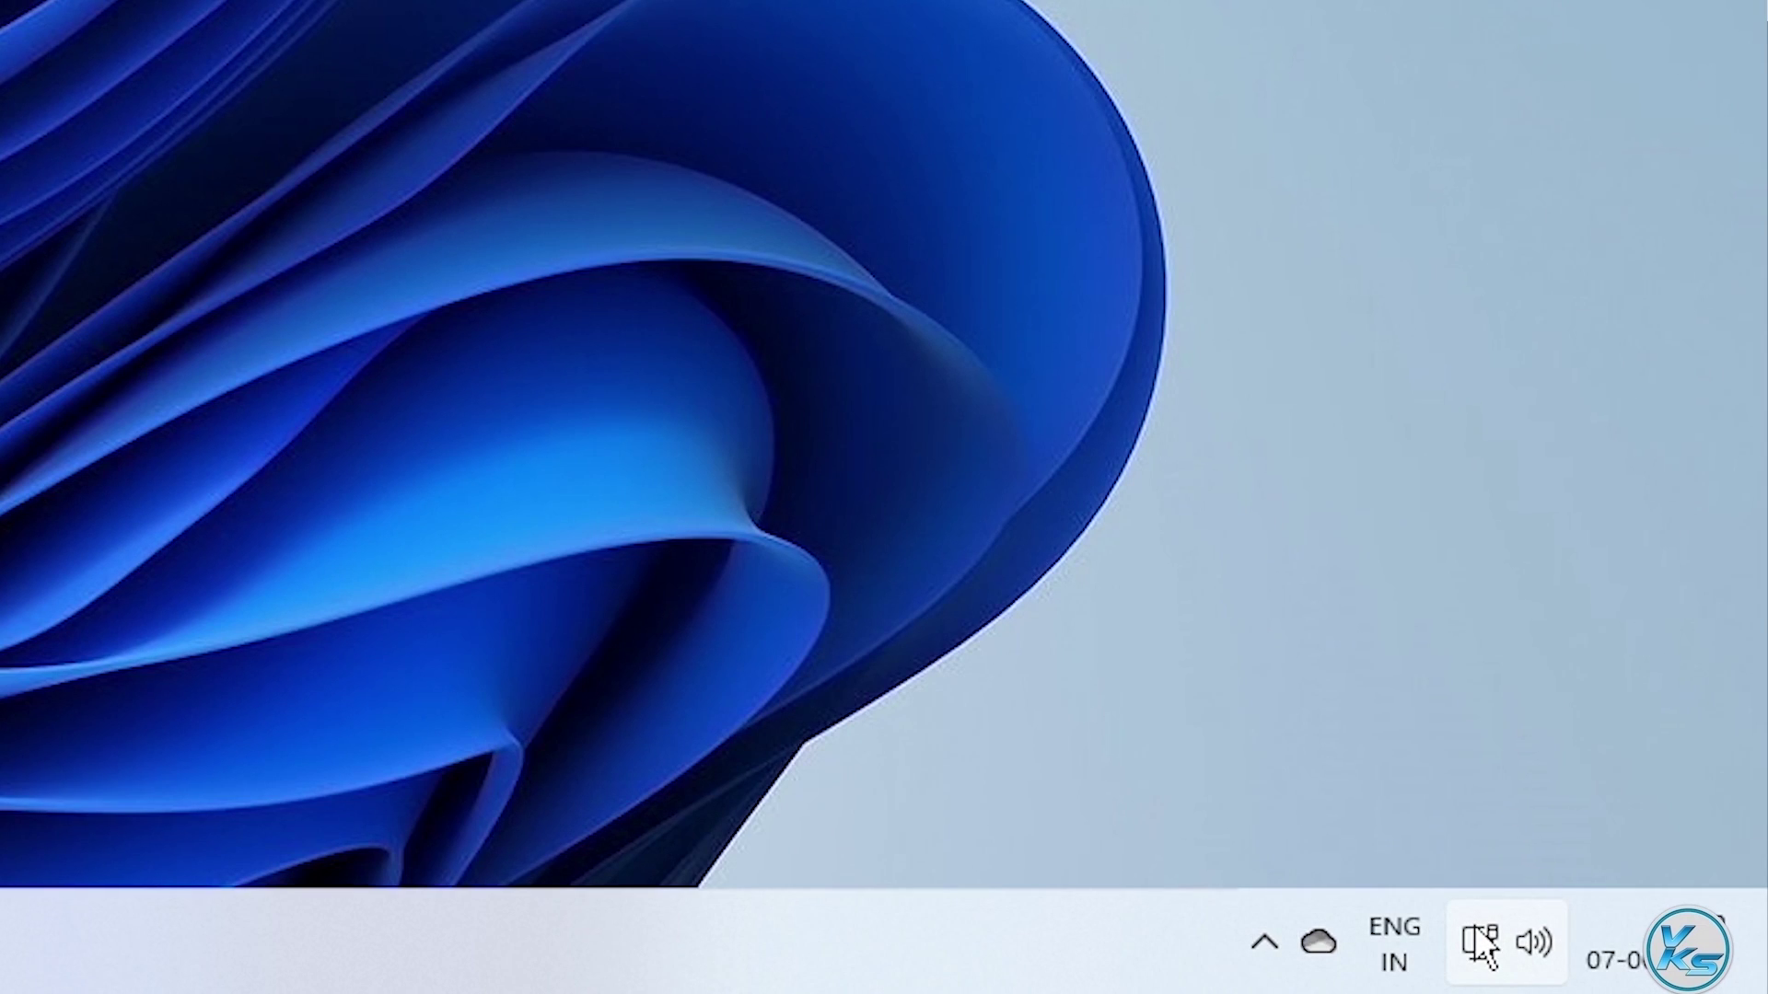
Step: Open the Network Connections window through the additional adapter options in the advanced network settings
right_click(1652, 972)
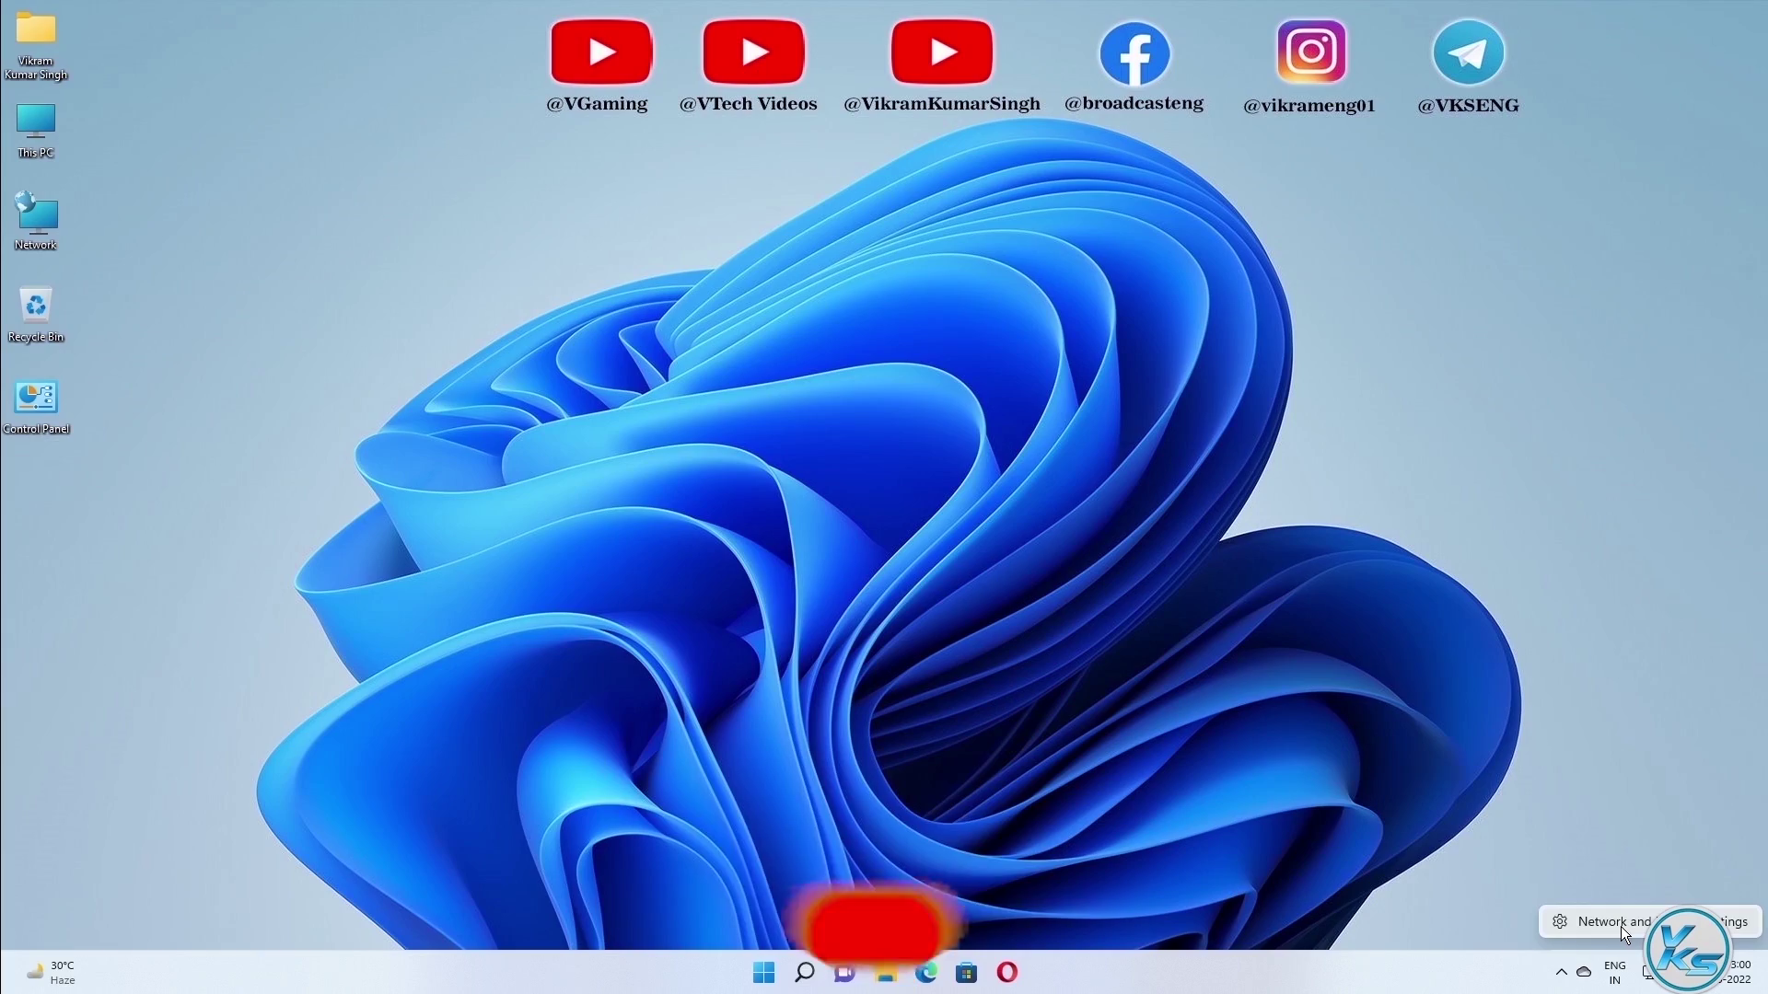
click(1409, 830)
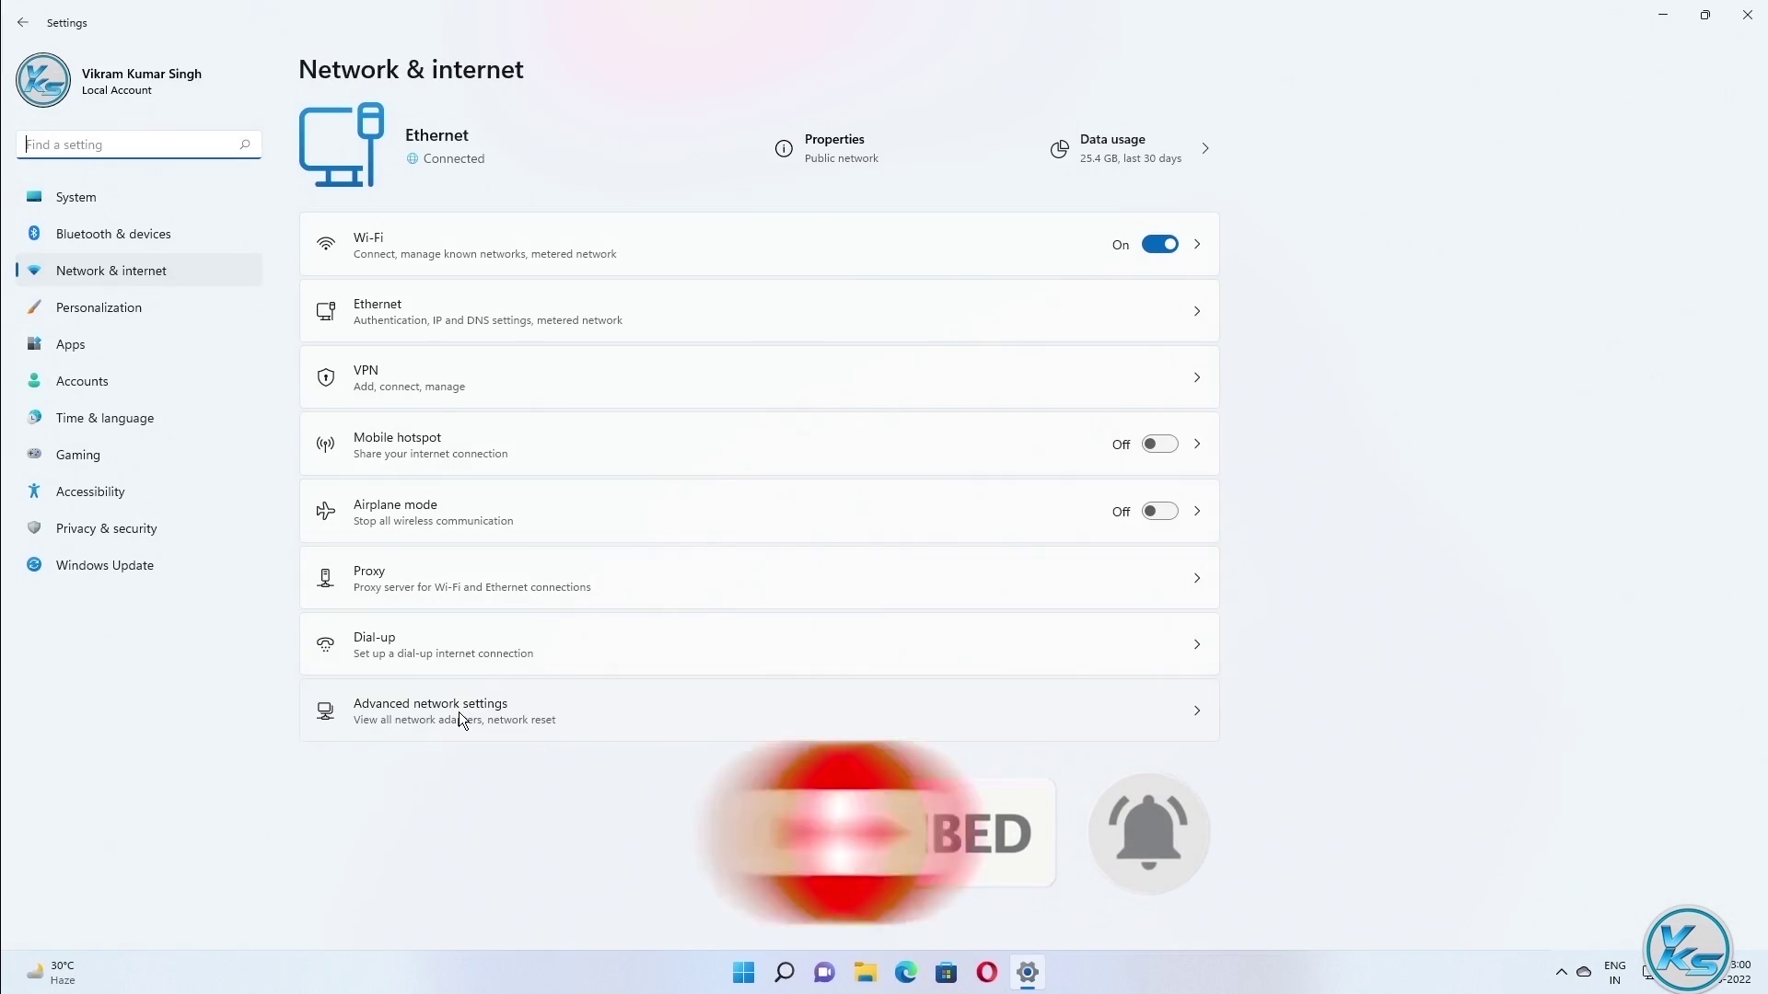
click(520, 532)
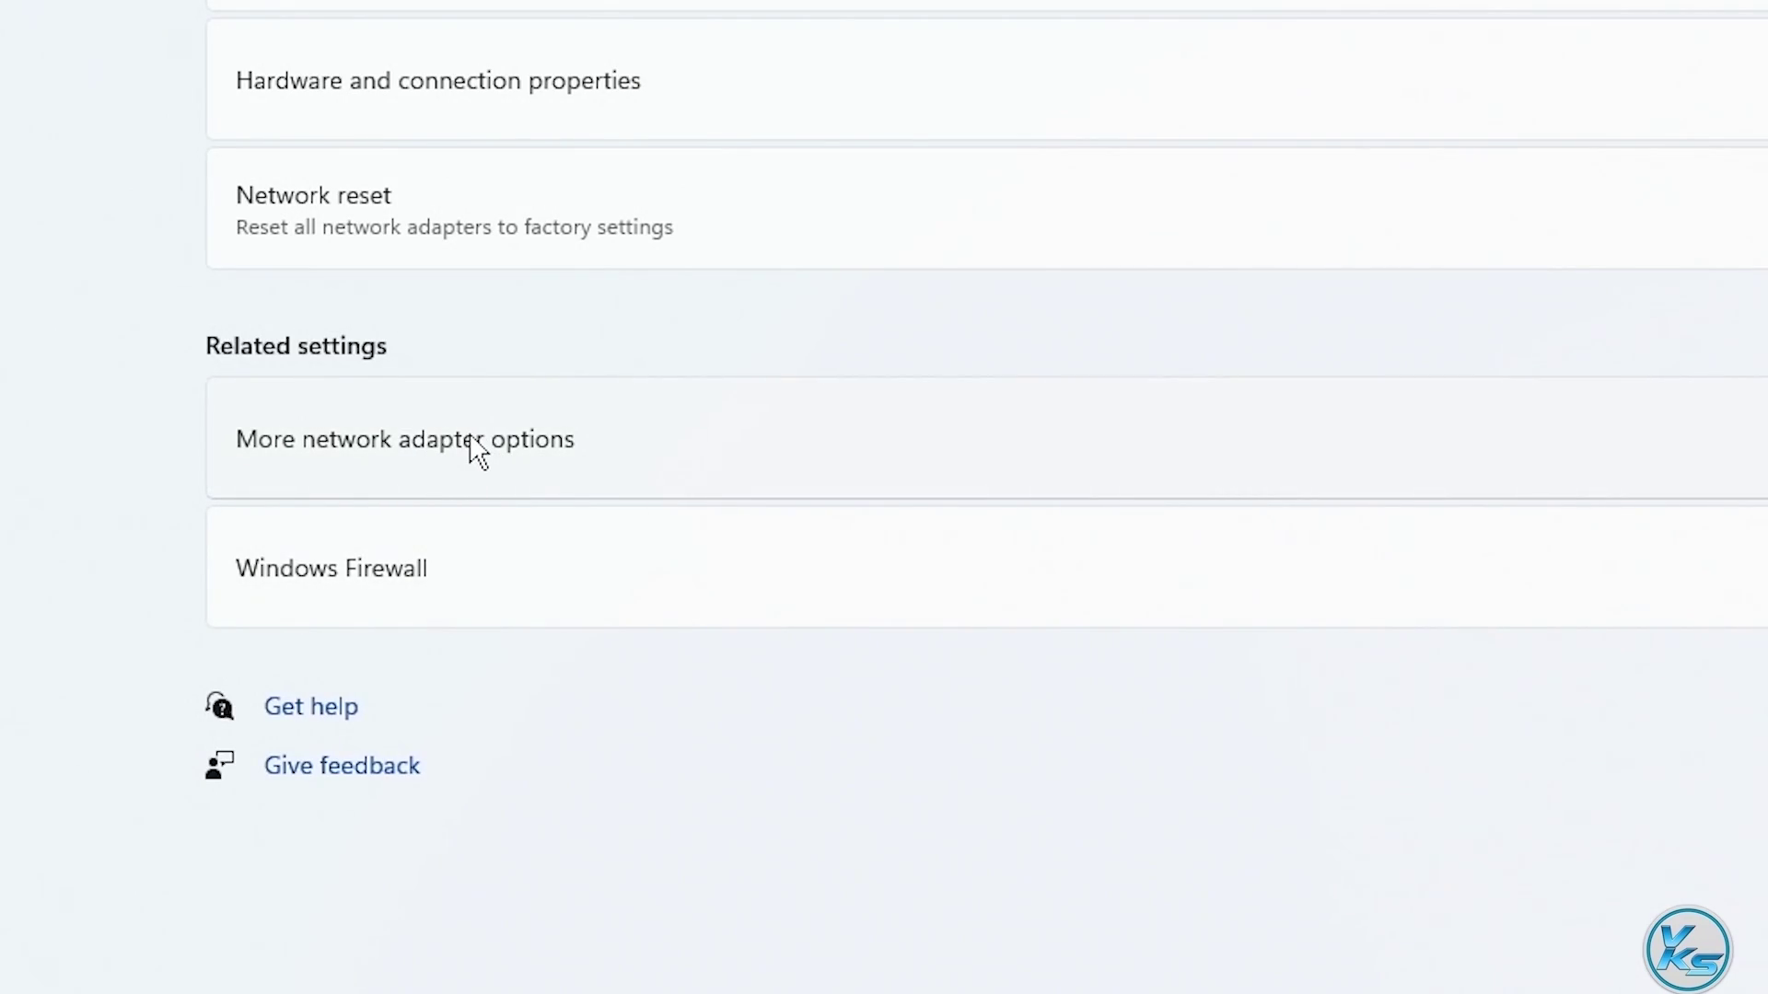
click(476, 451)
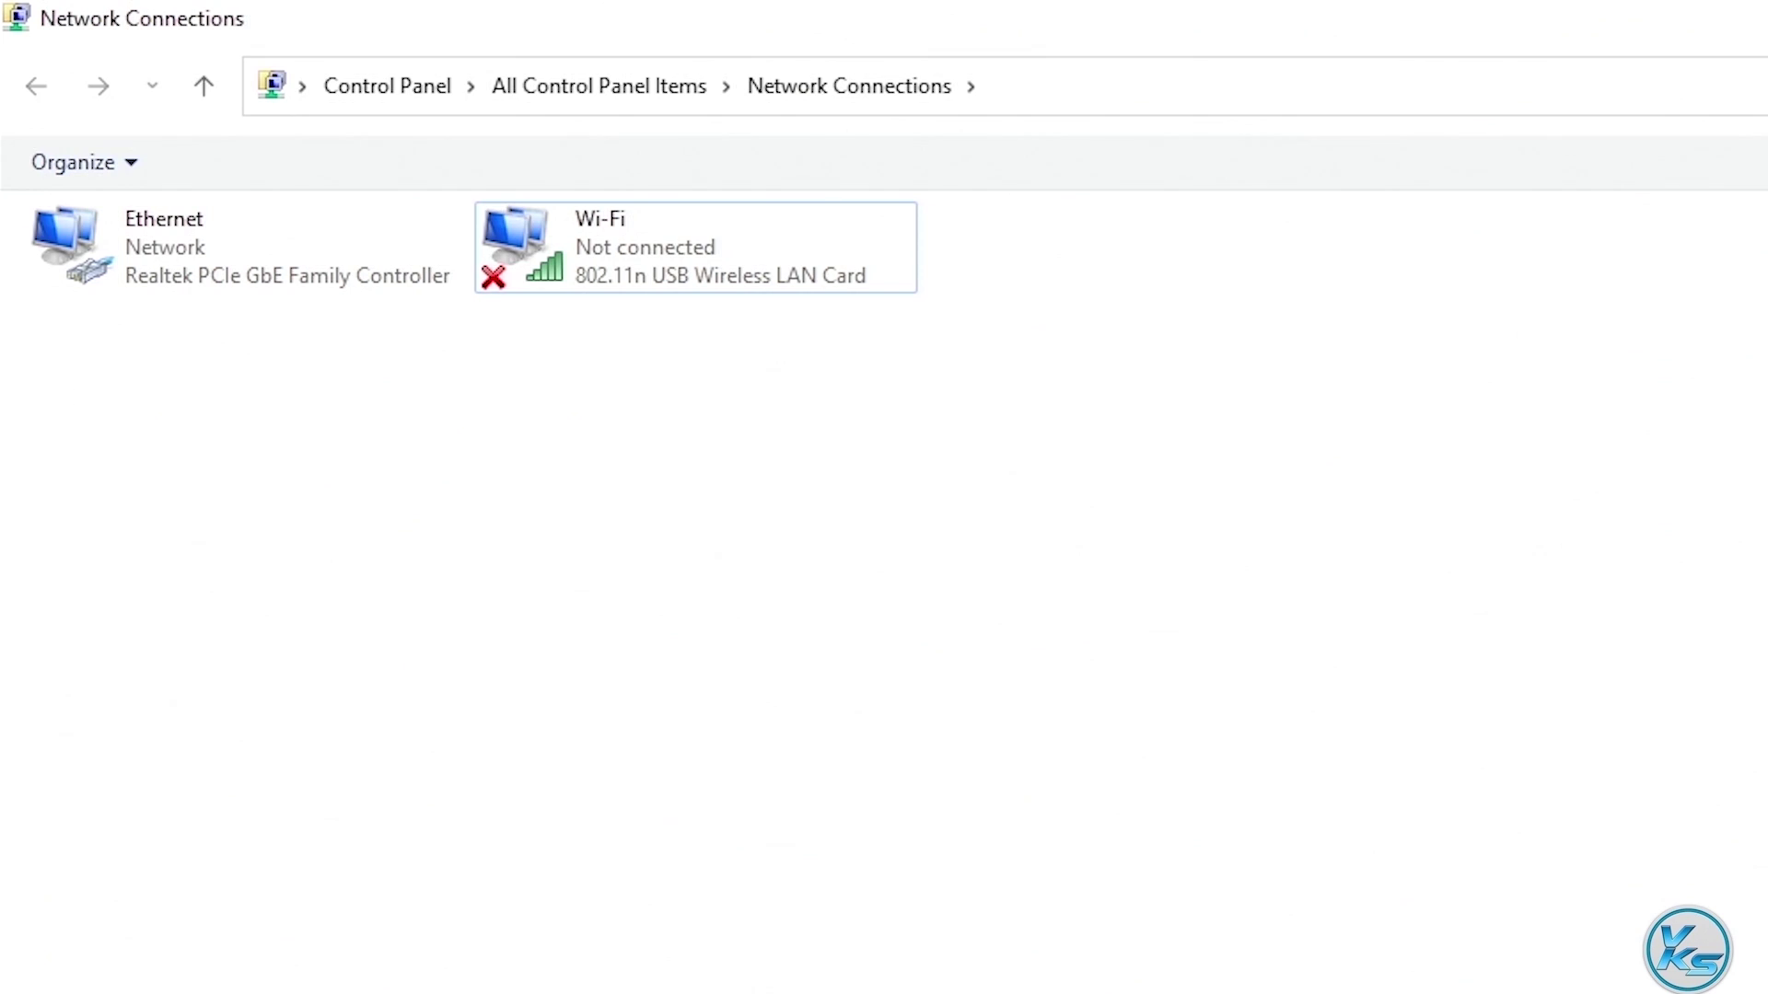
click(650, 269)
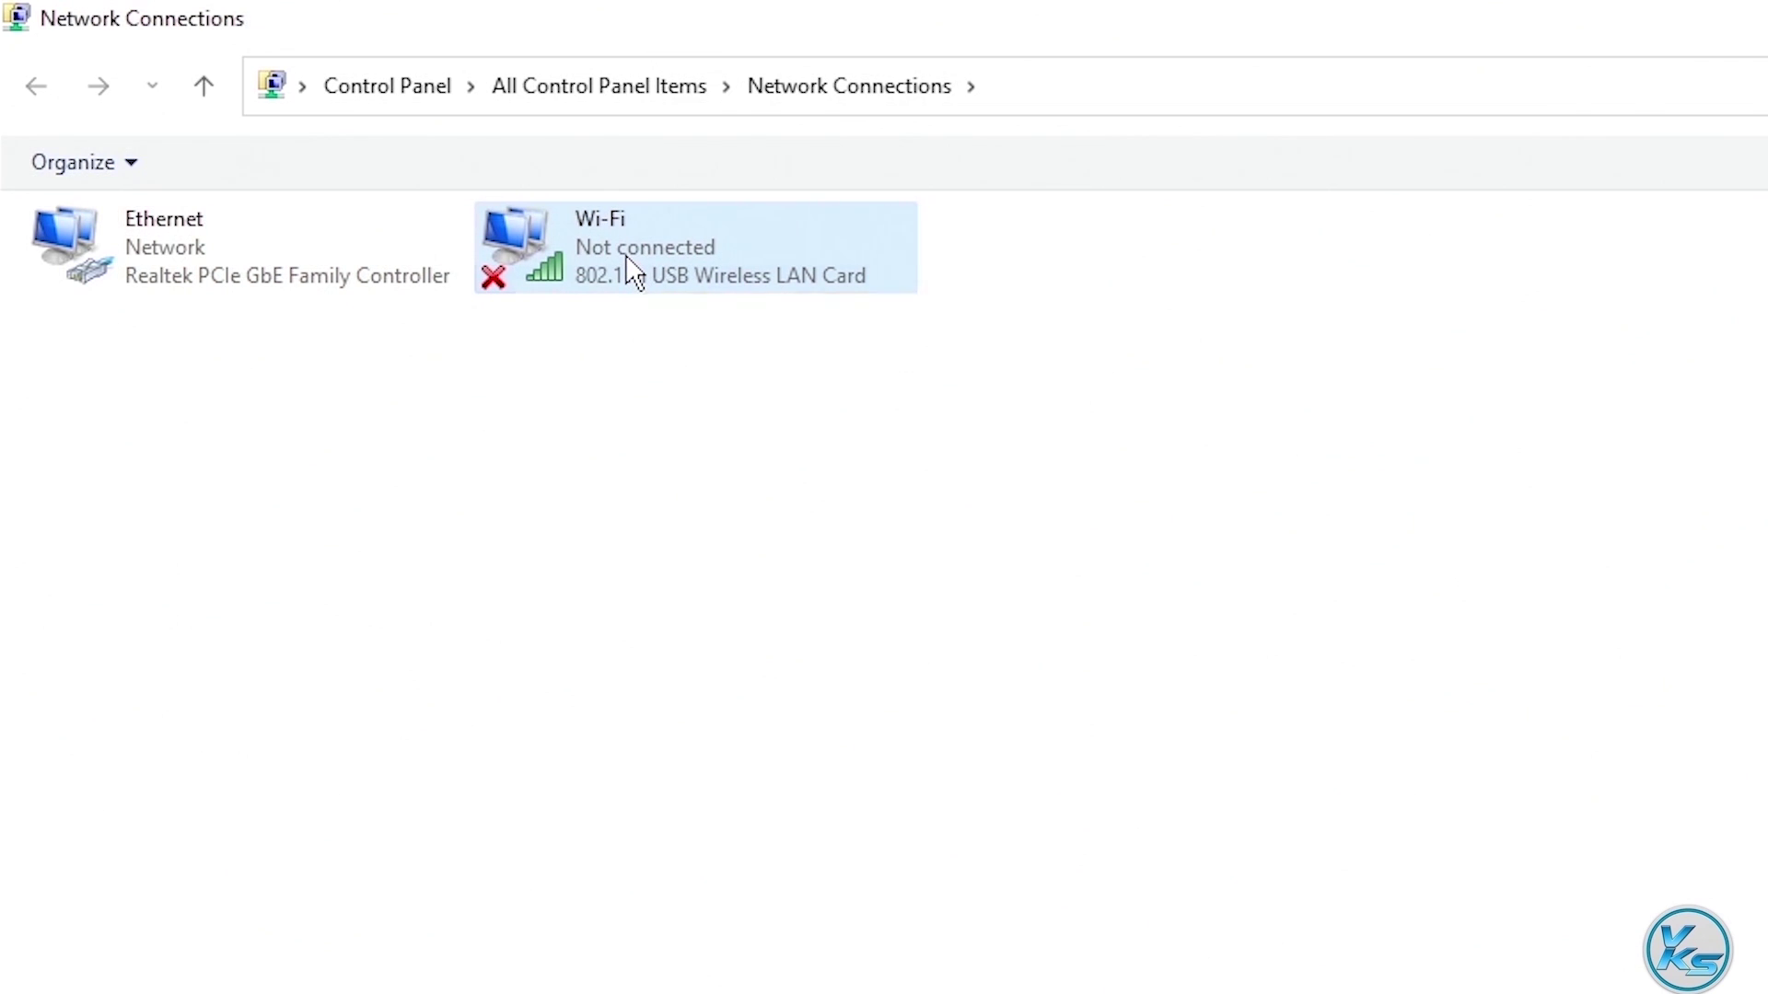
right_click(627, 268)
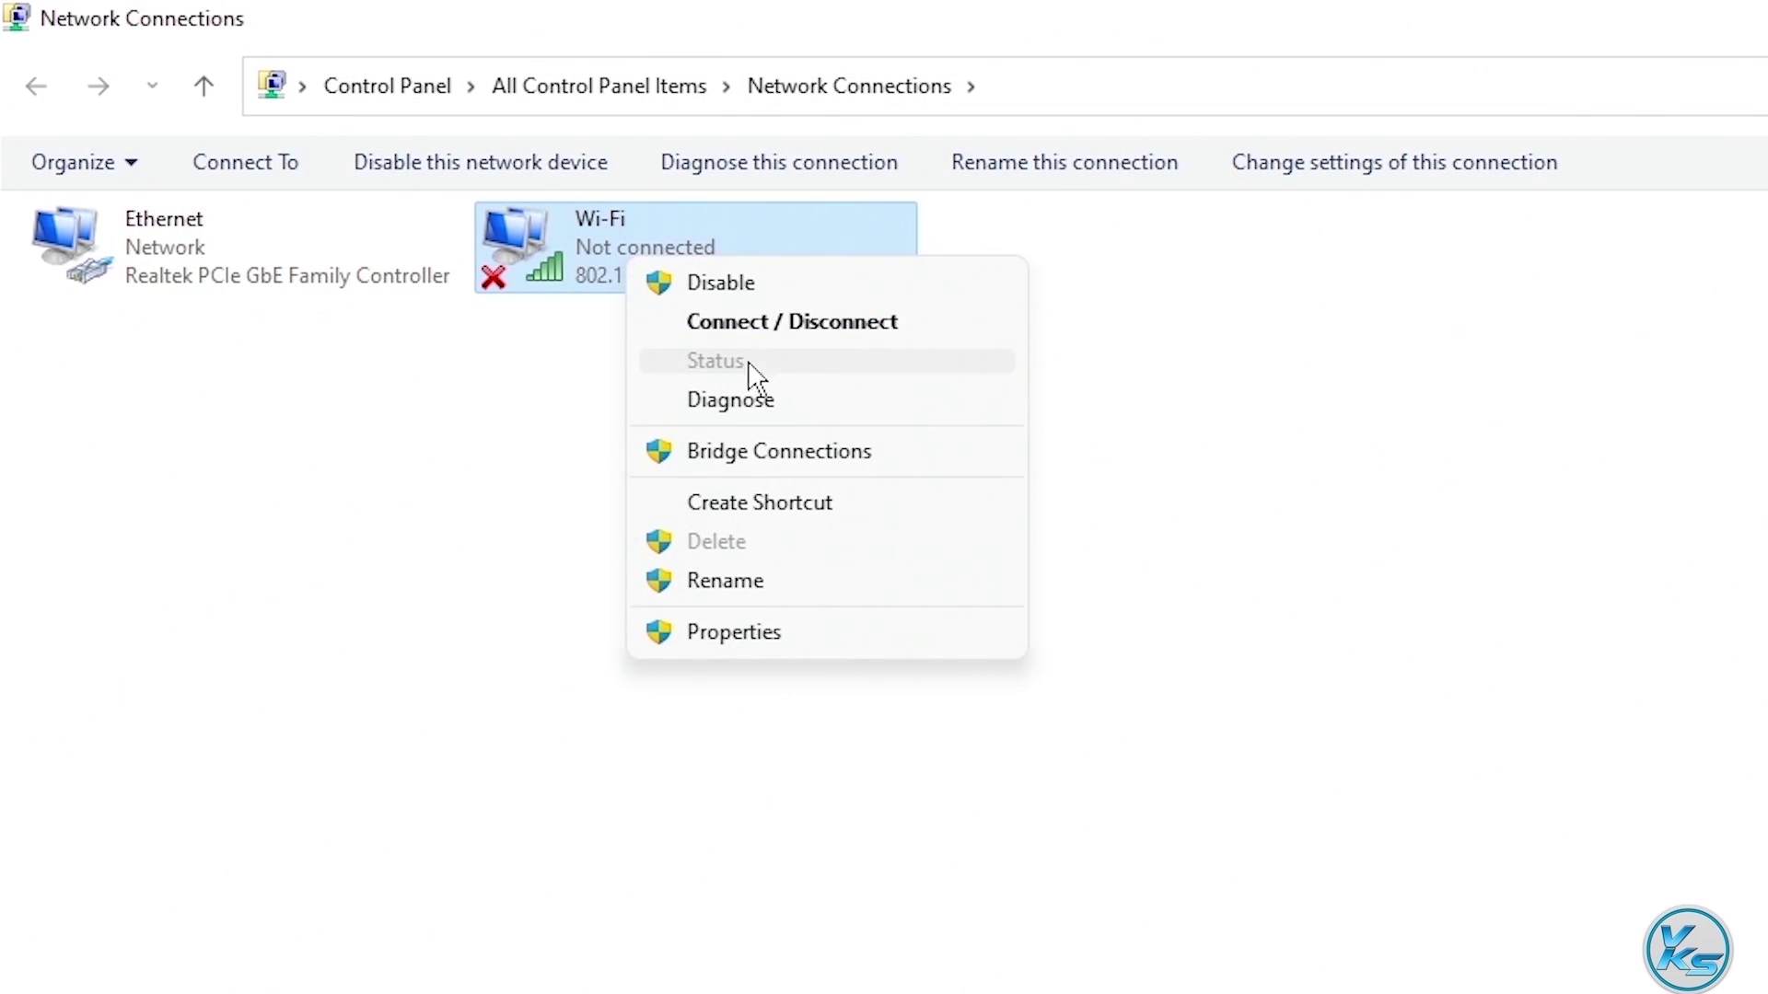
click(825, 971)
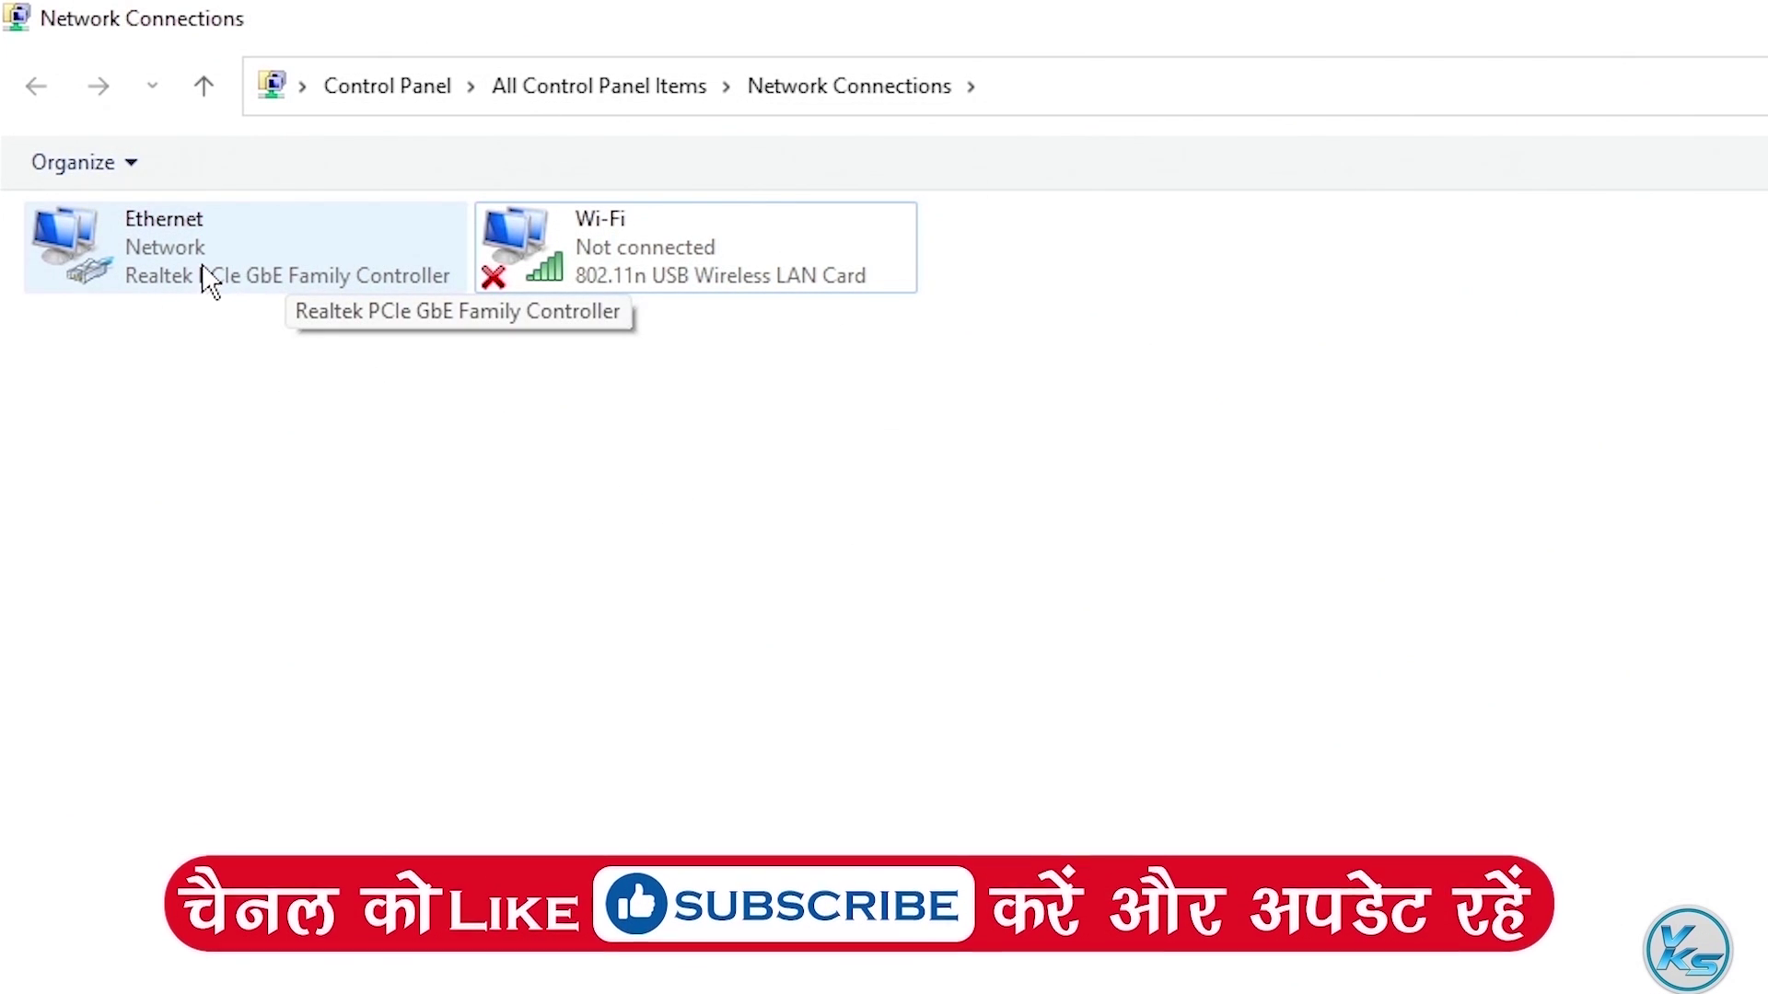
click(253, 414)
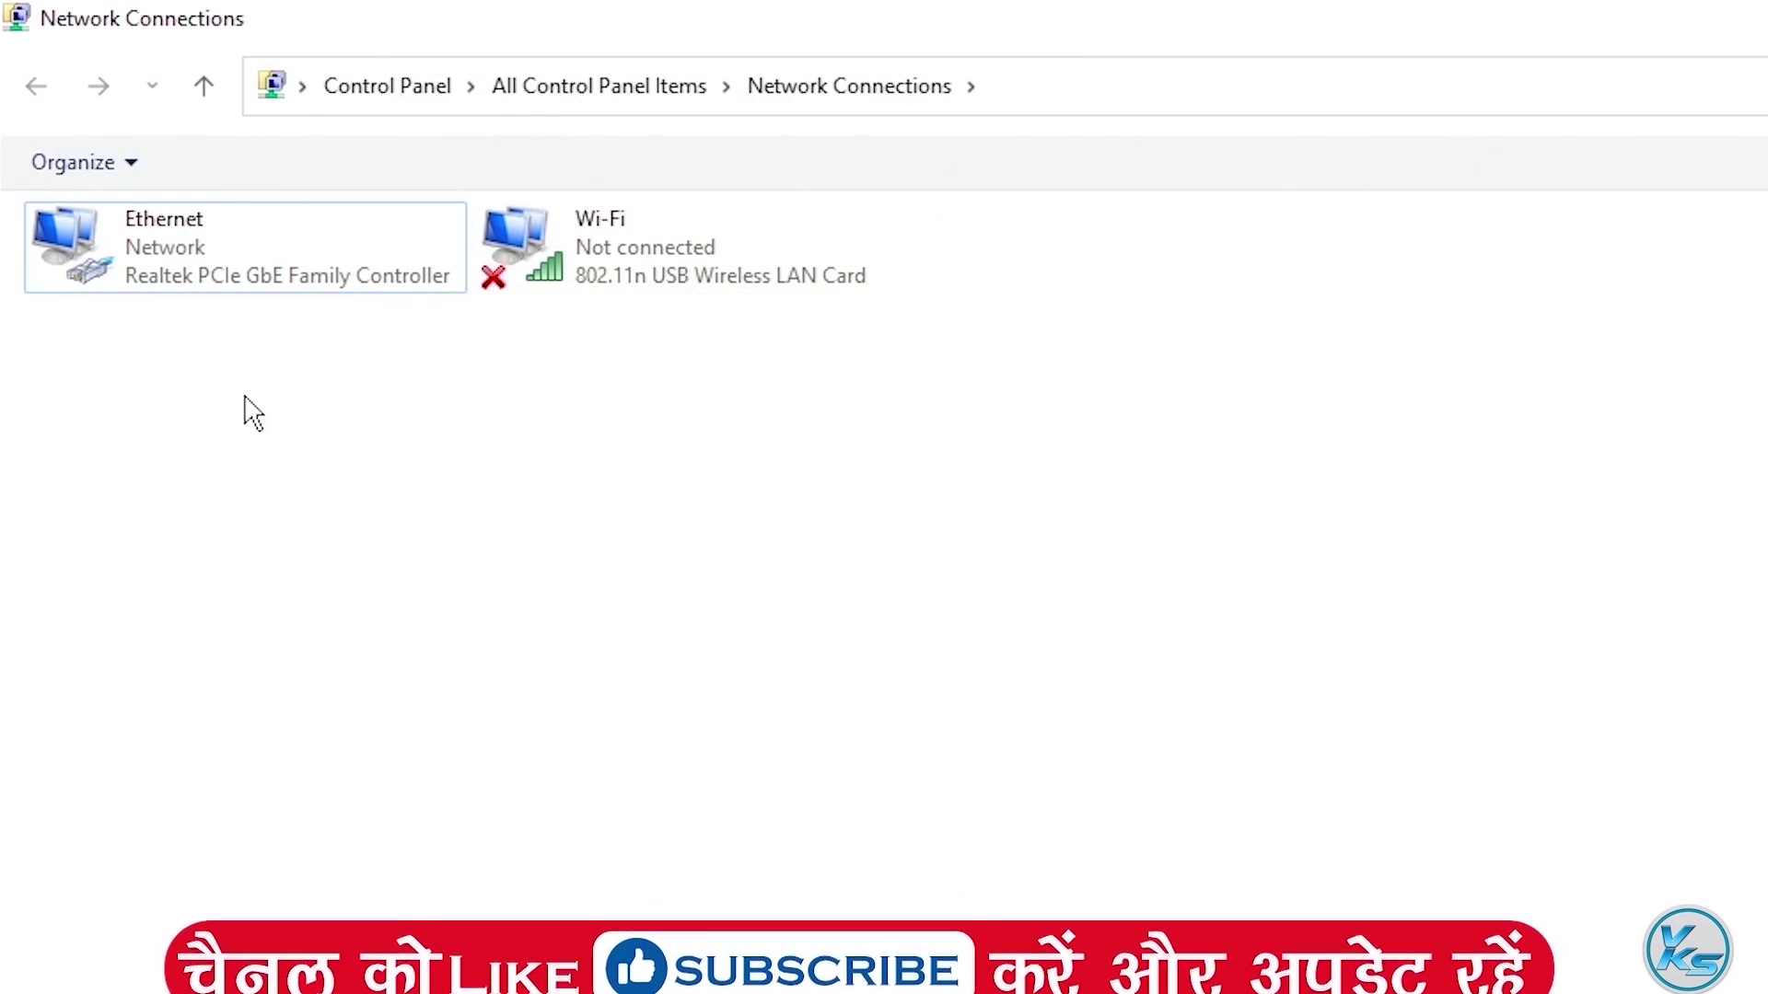
Step: Open the status of the Ethernet connection and display its network connection details
right_click(164, 238)
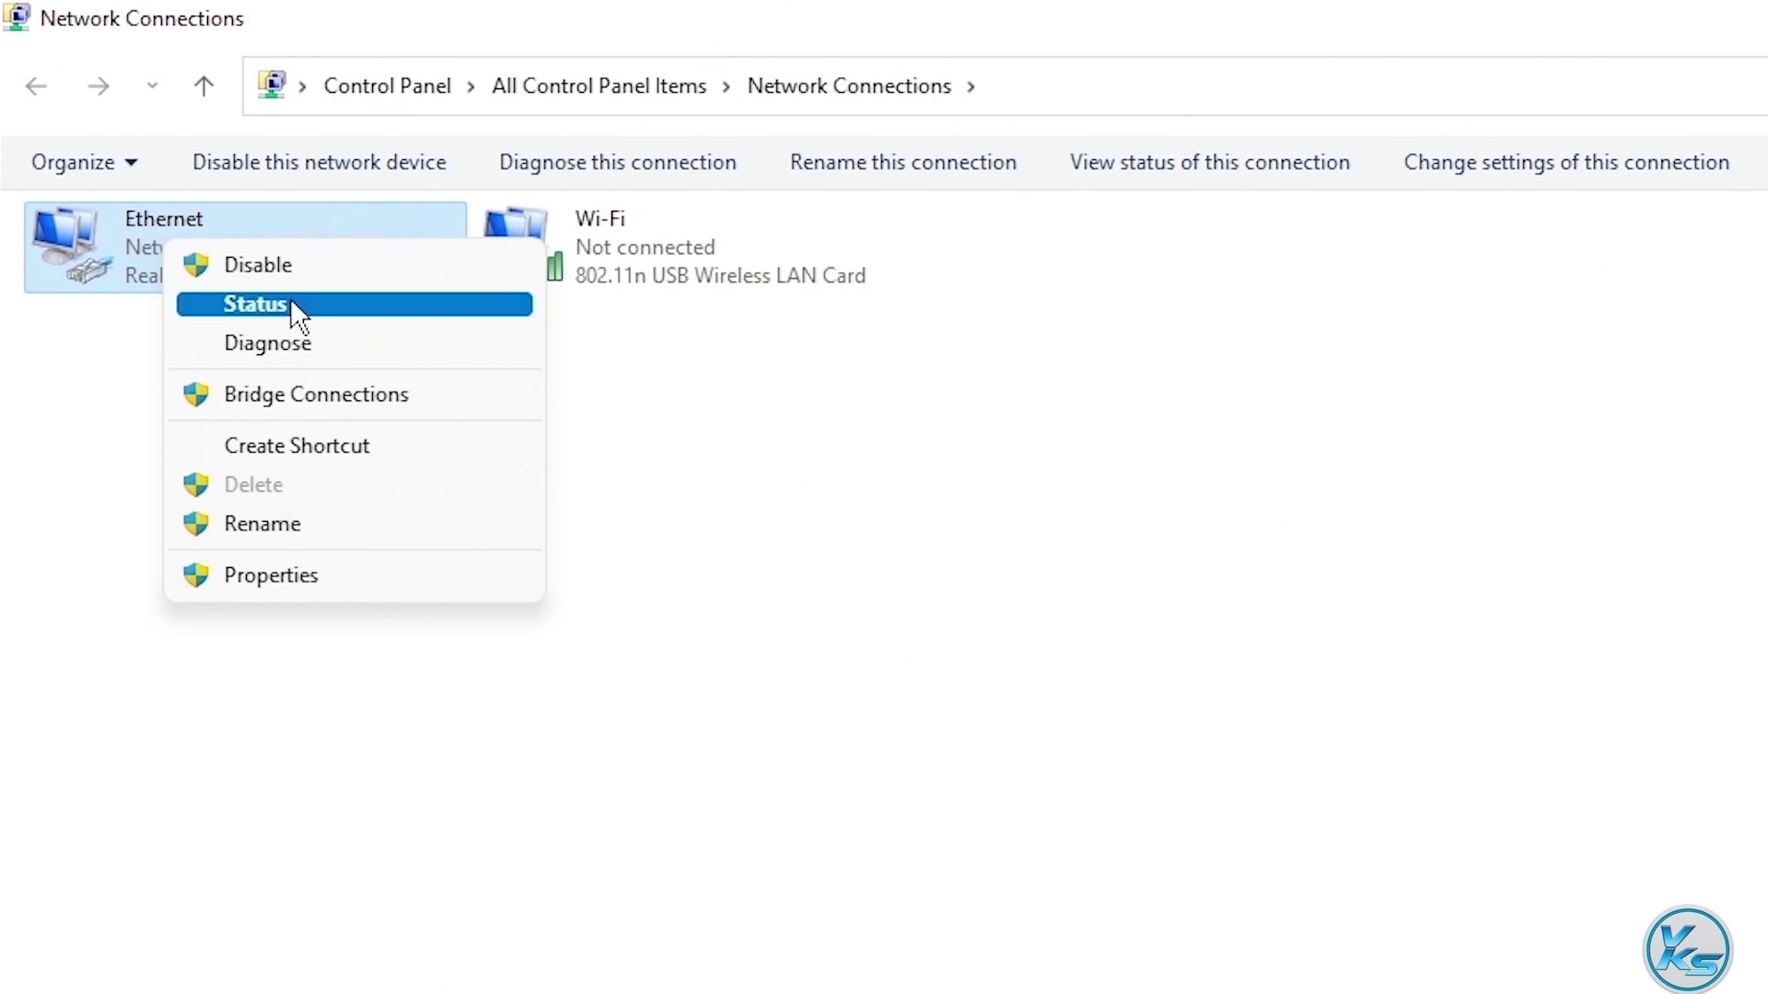
click(258, 307)
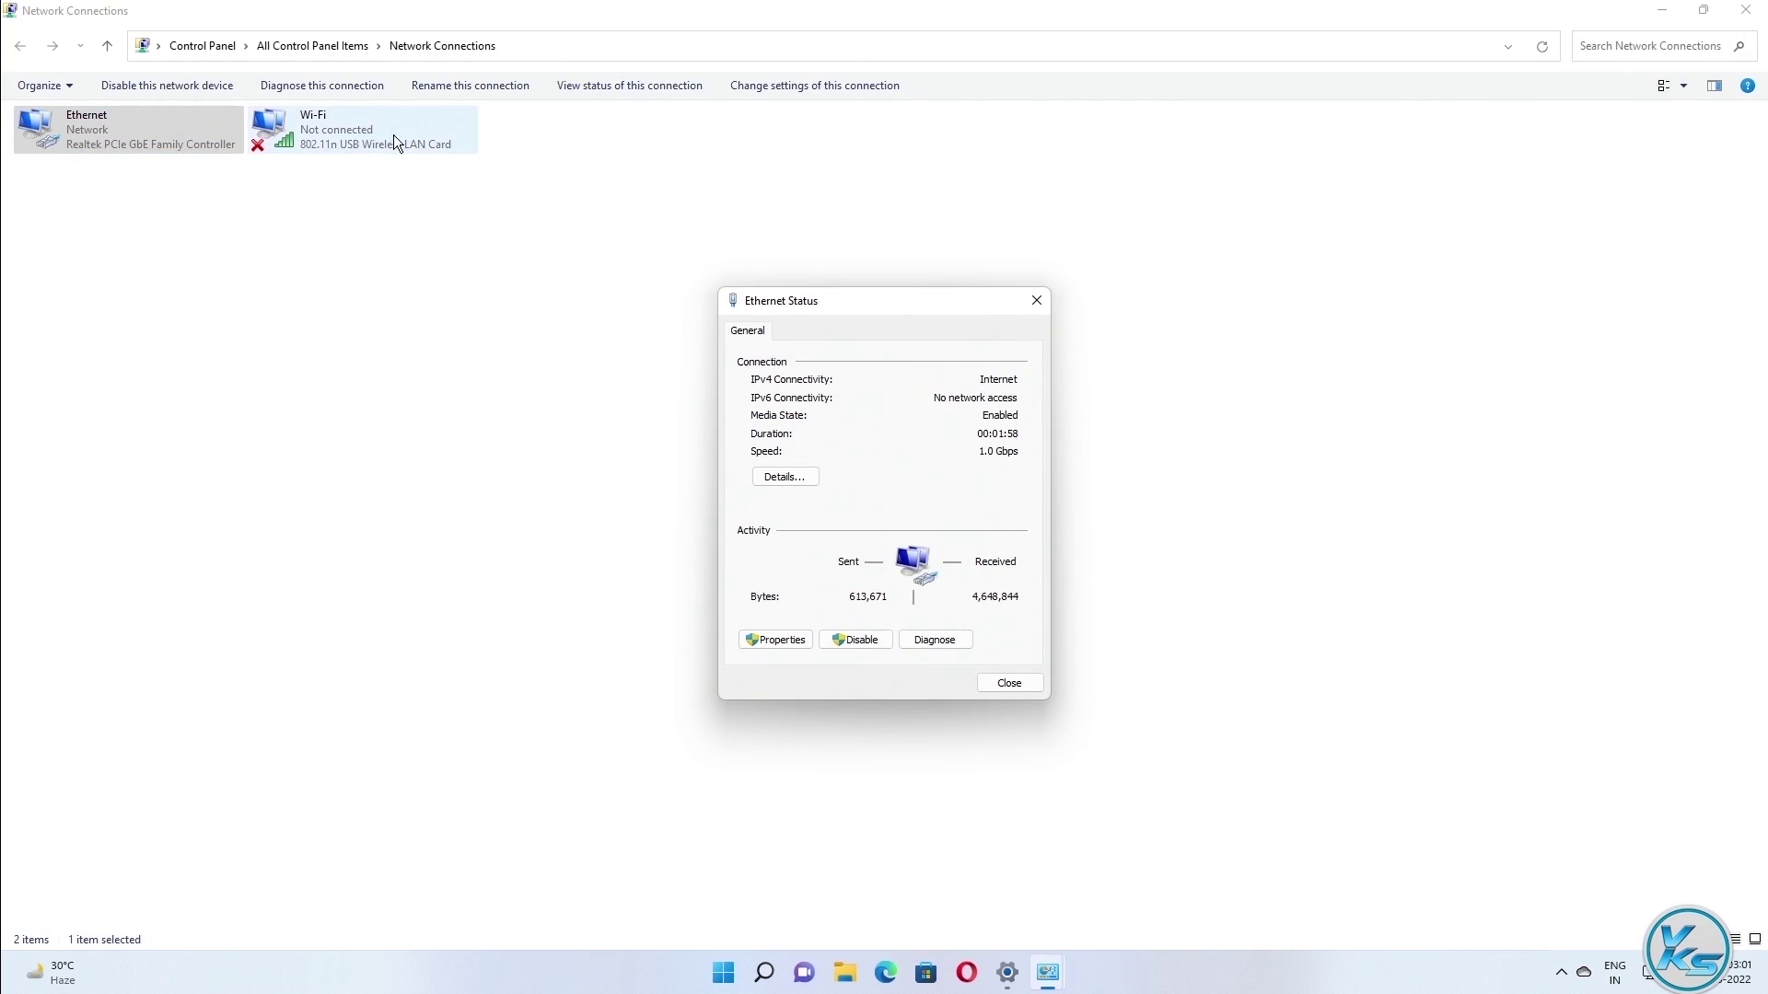
drag(841, 312, 836, 179)
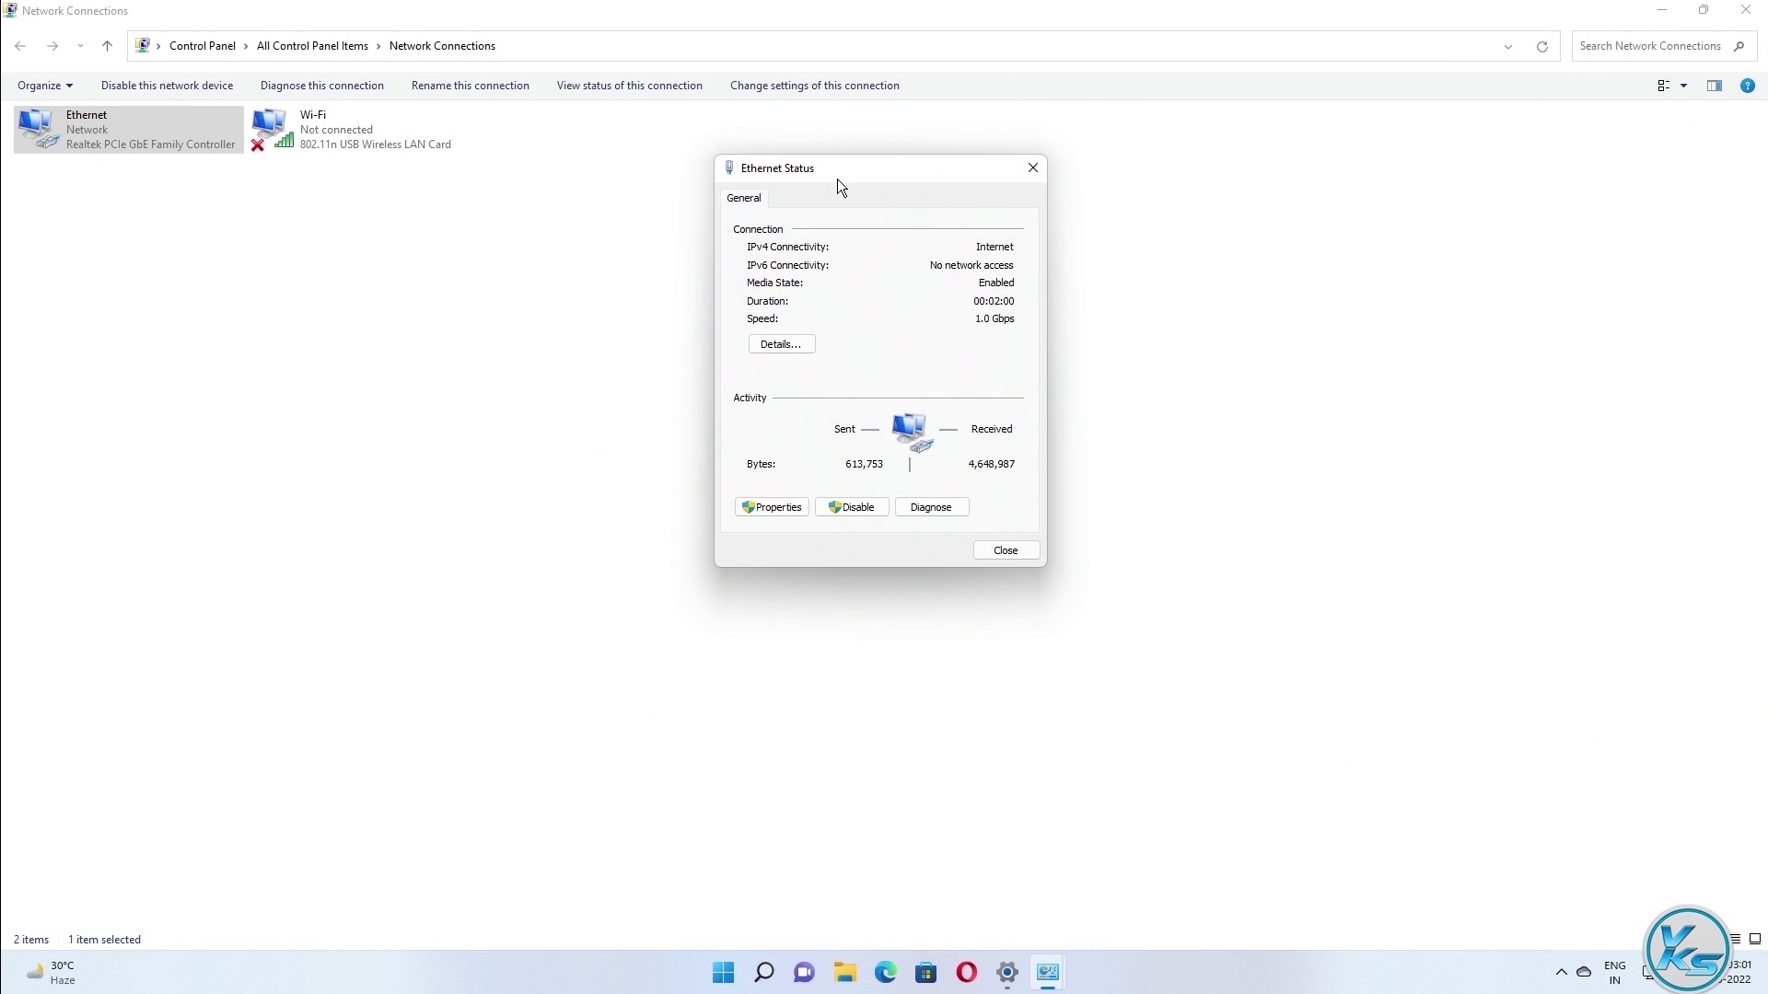
click(787, 346)
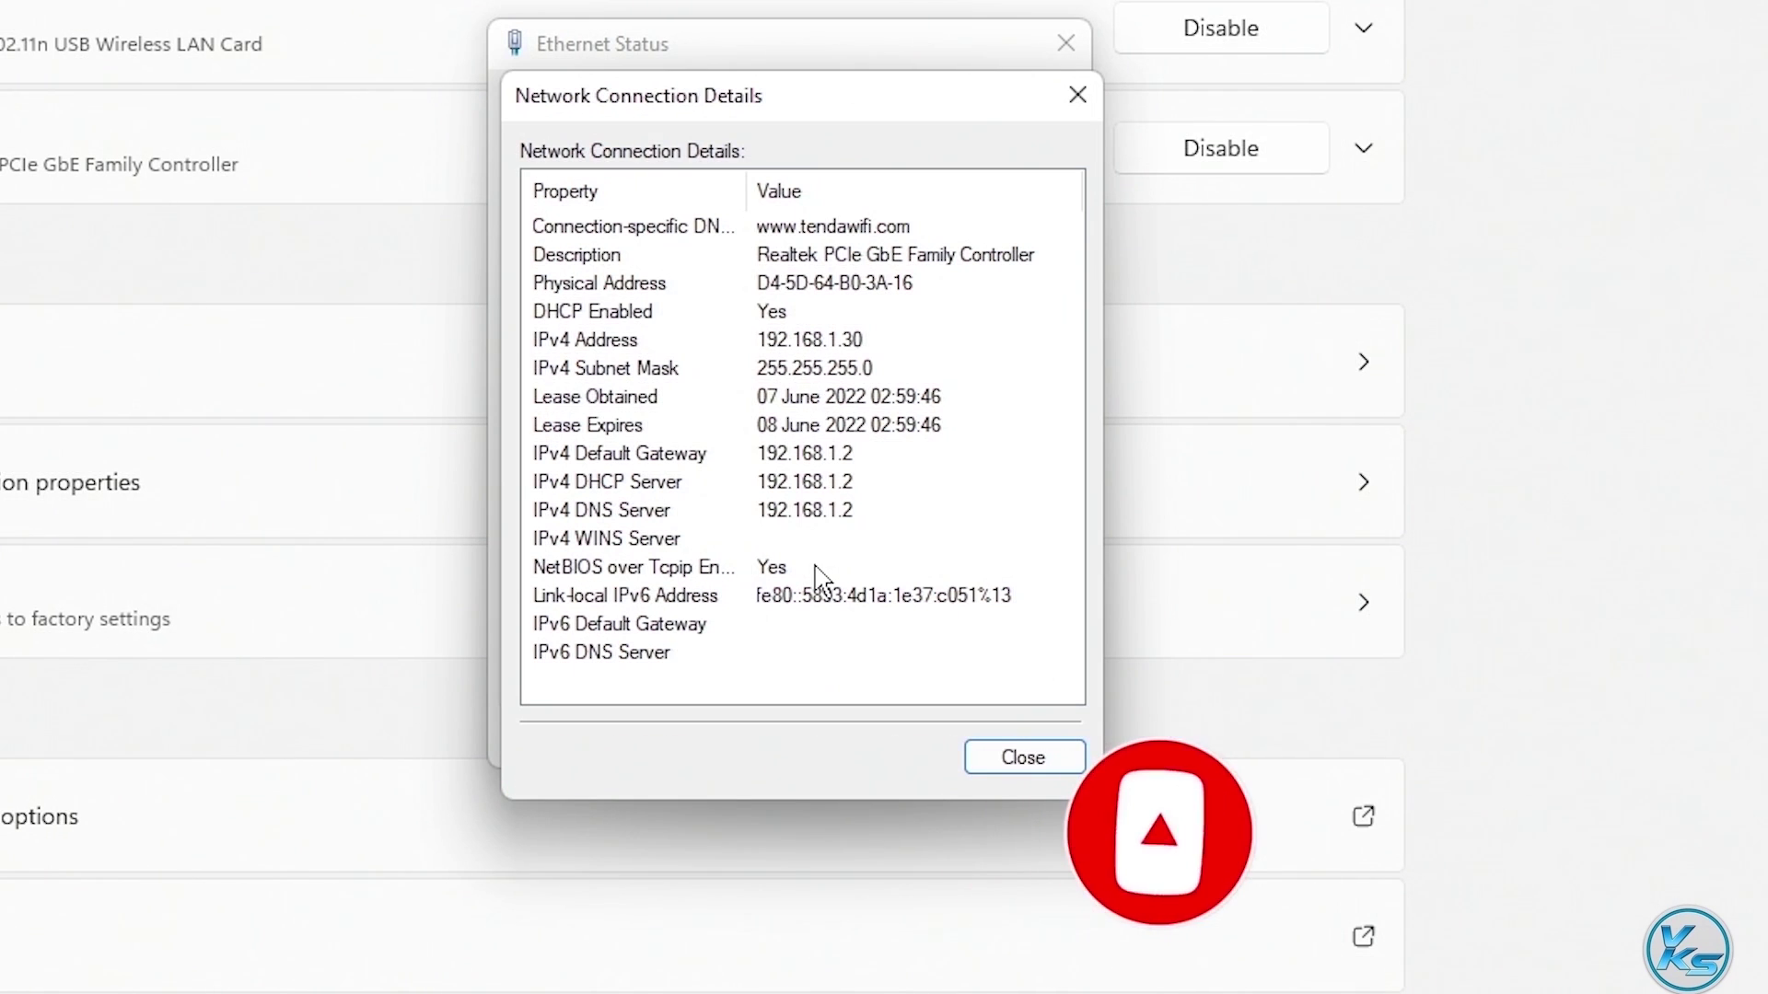
Step: Examine the Ethernet connection's IPv4 address, subnet mask, default gateway and DHCP server entries
click(786, 347)
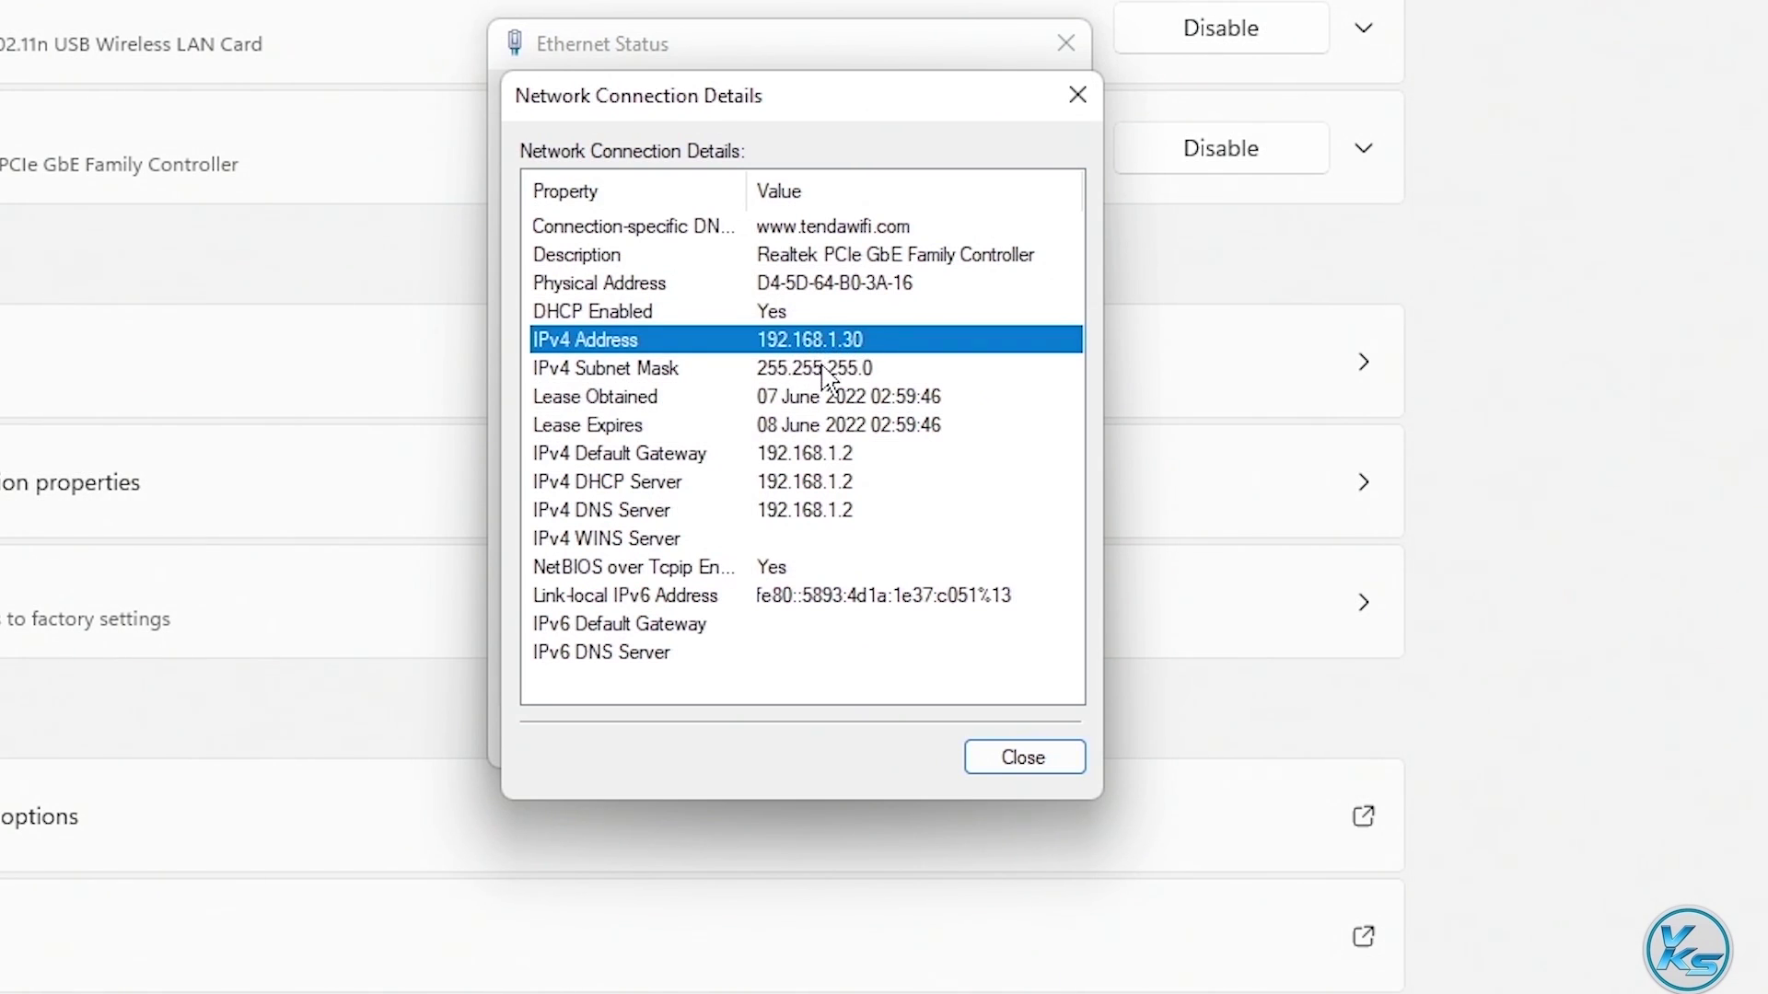
click(823, 370)
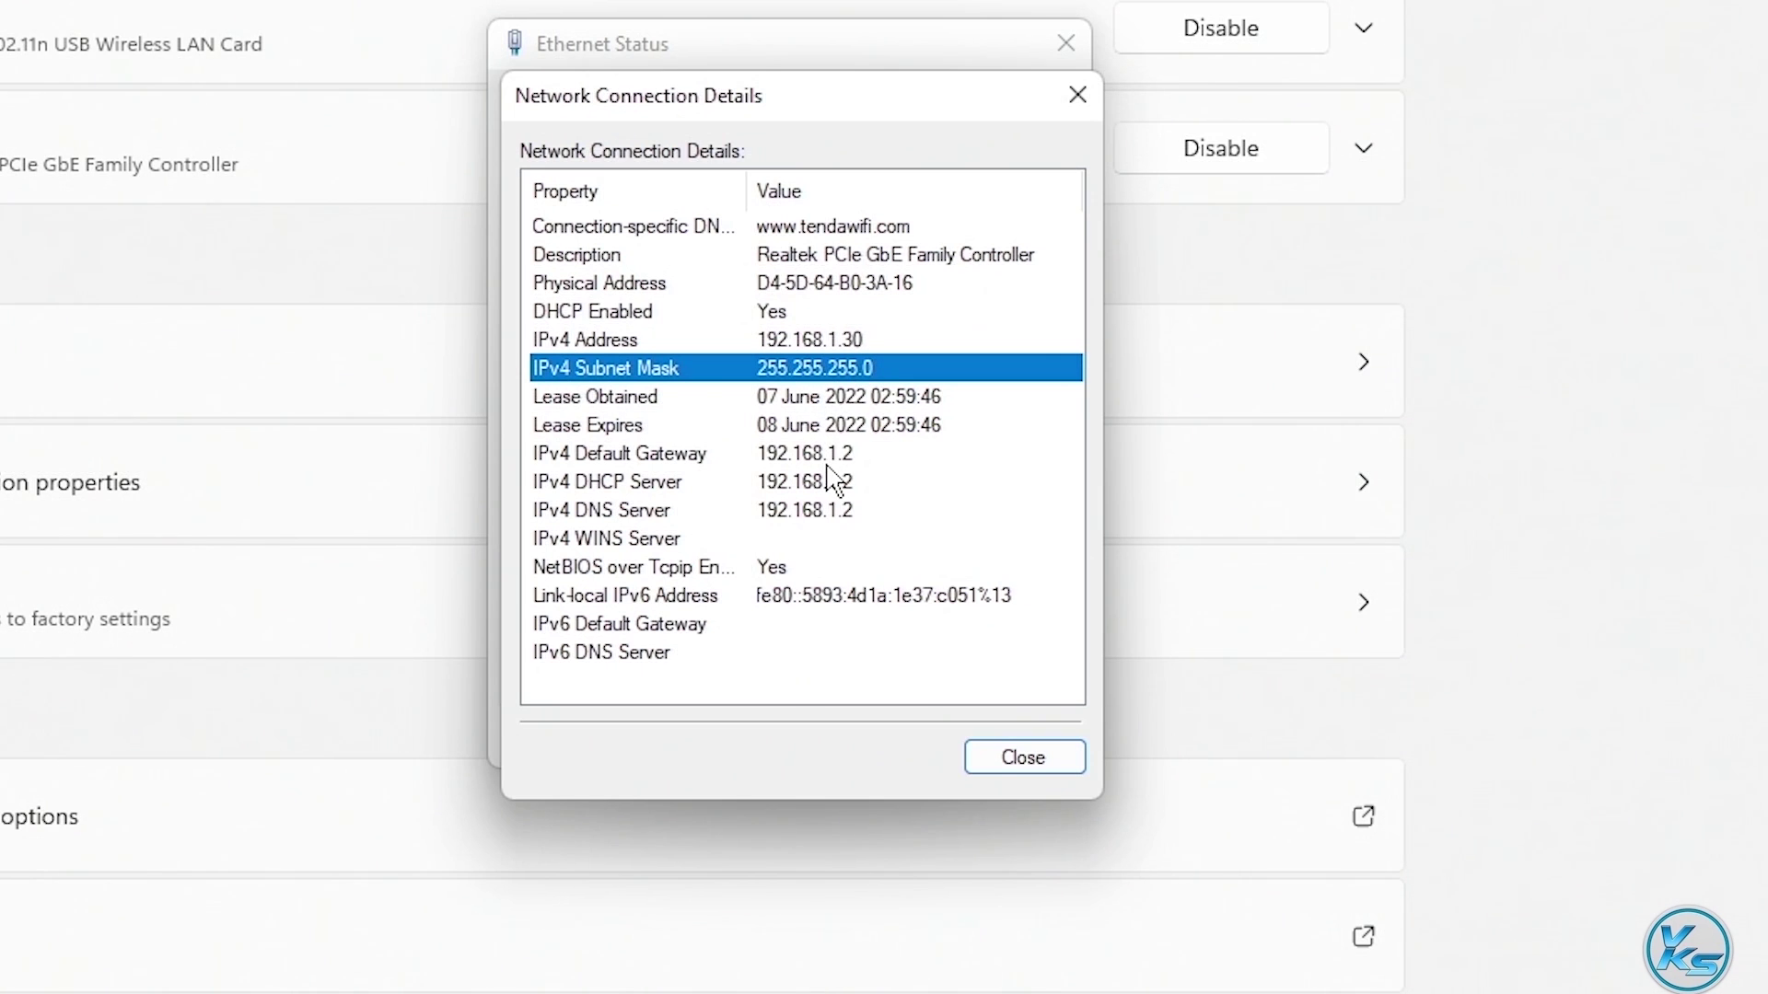
click(790, 455)
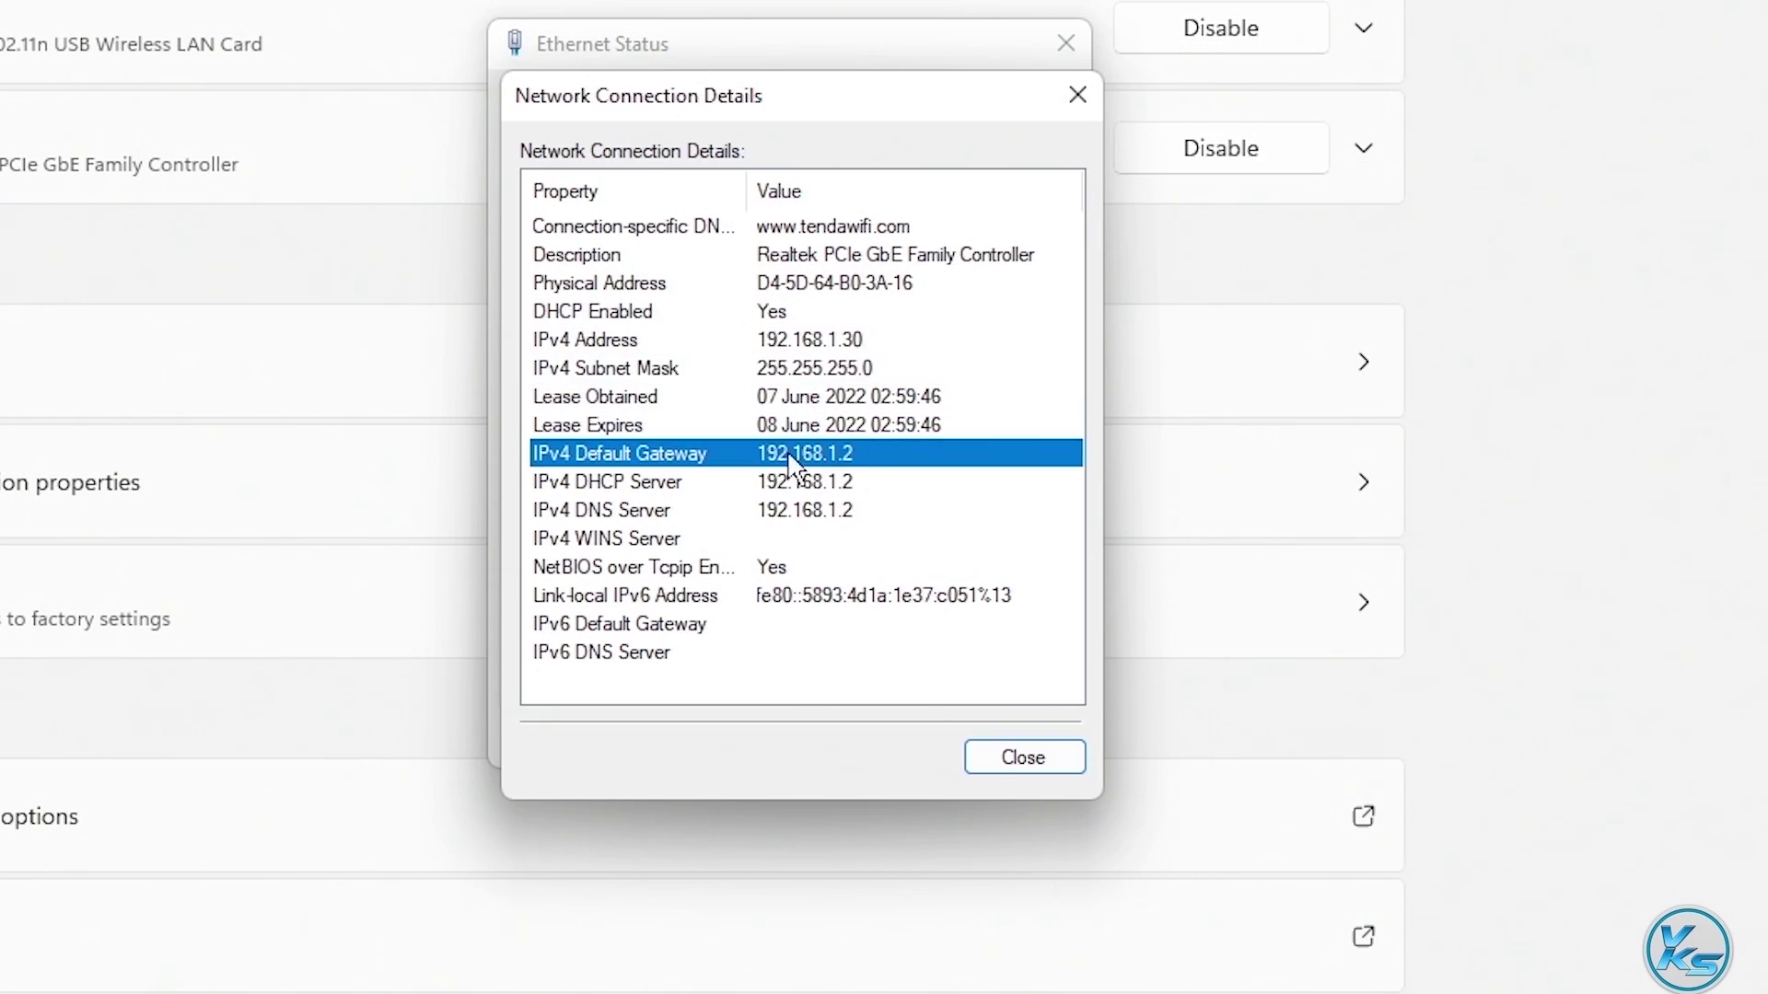
click(833, 484)
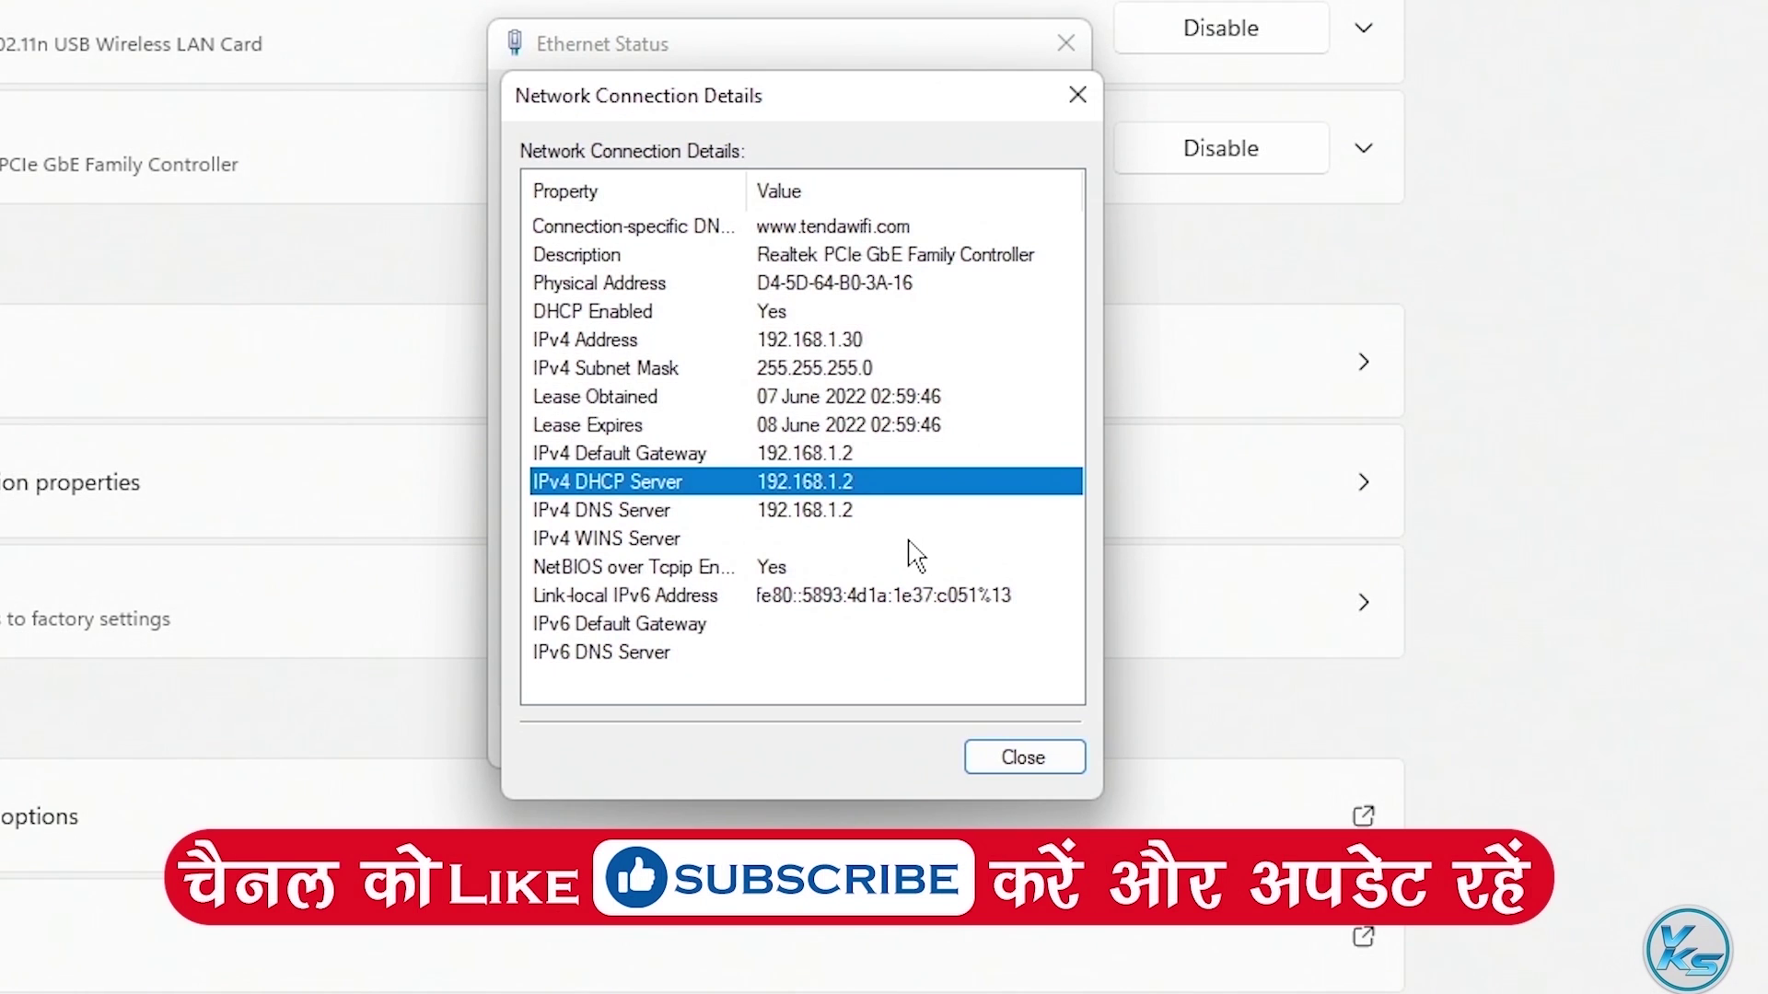
Step: Close the connection details and open the Internet Protocol Version 4 (TCP/IPv4) properties of the Ethernet connection
click(1024, 760)
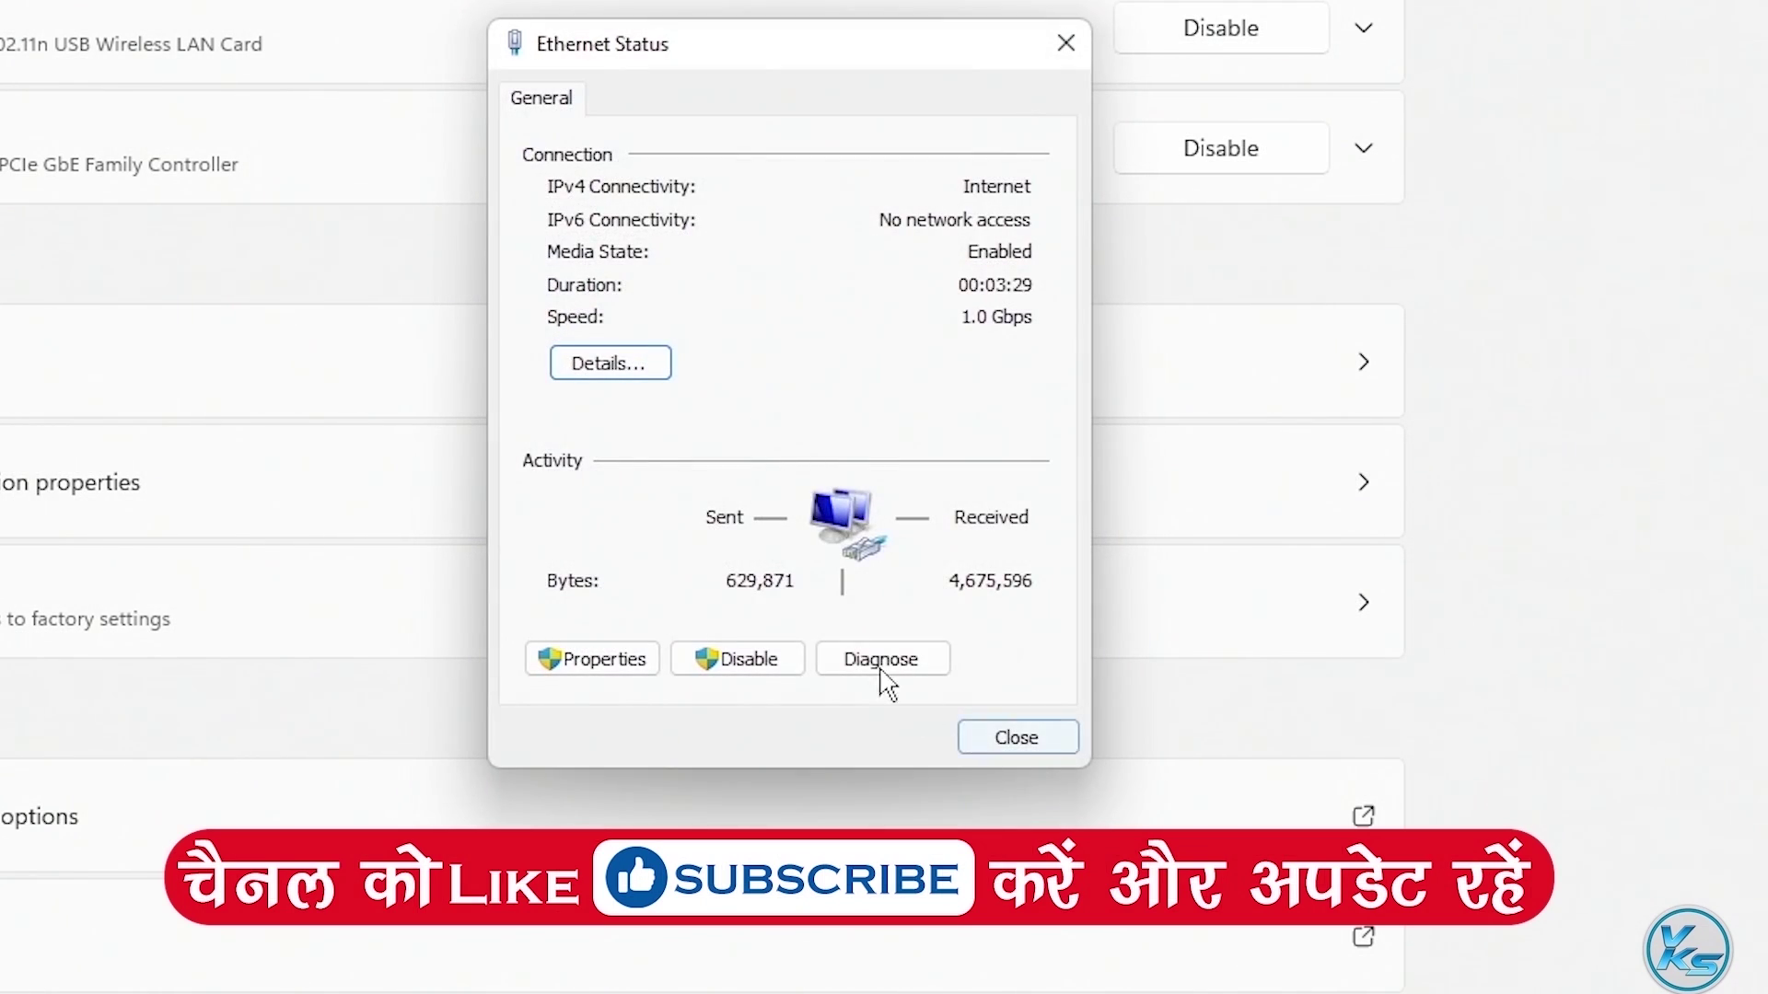
click(602, 660)
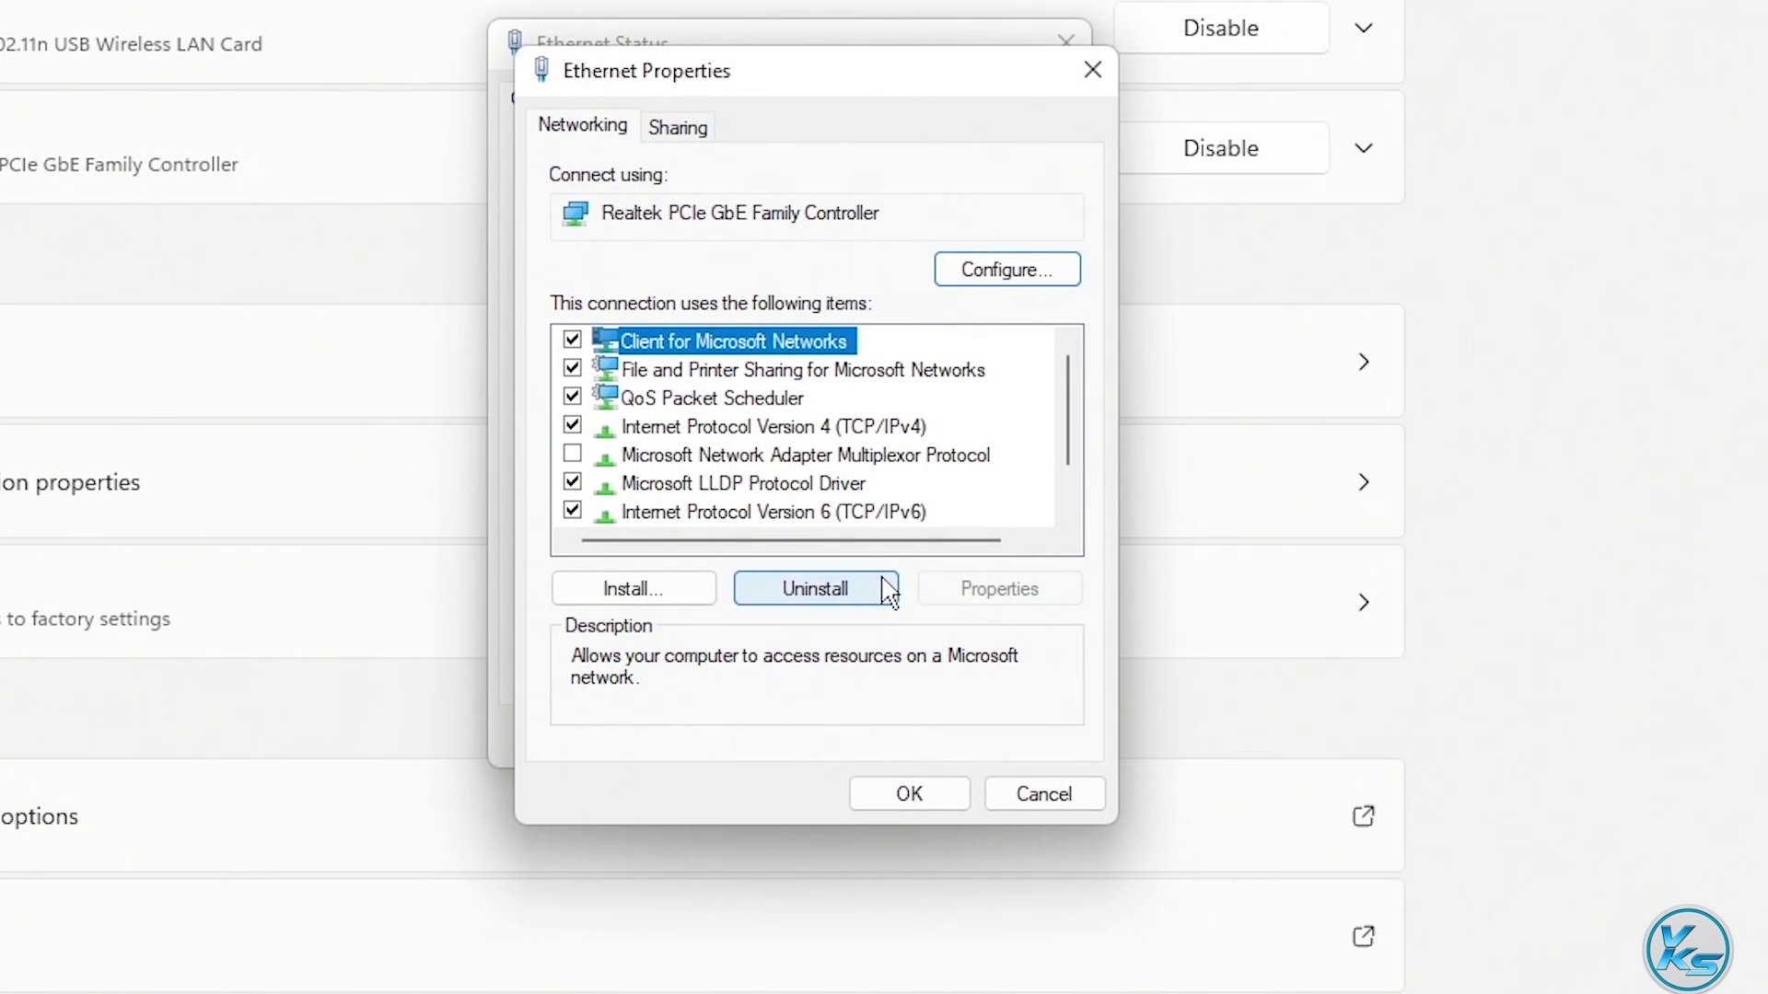
click(866, 429)
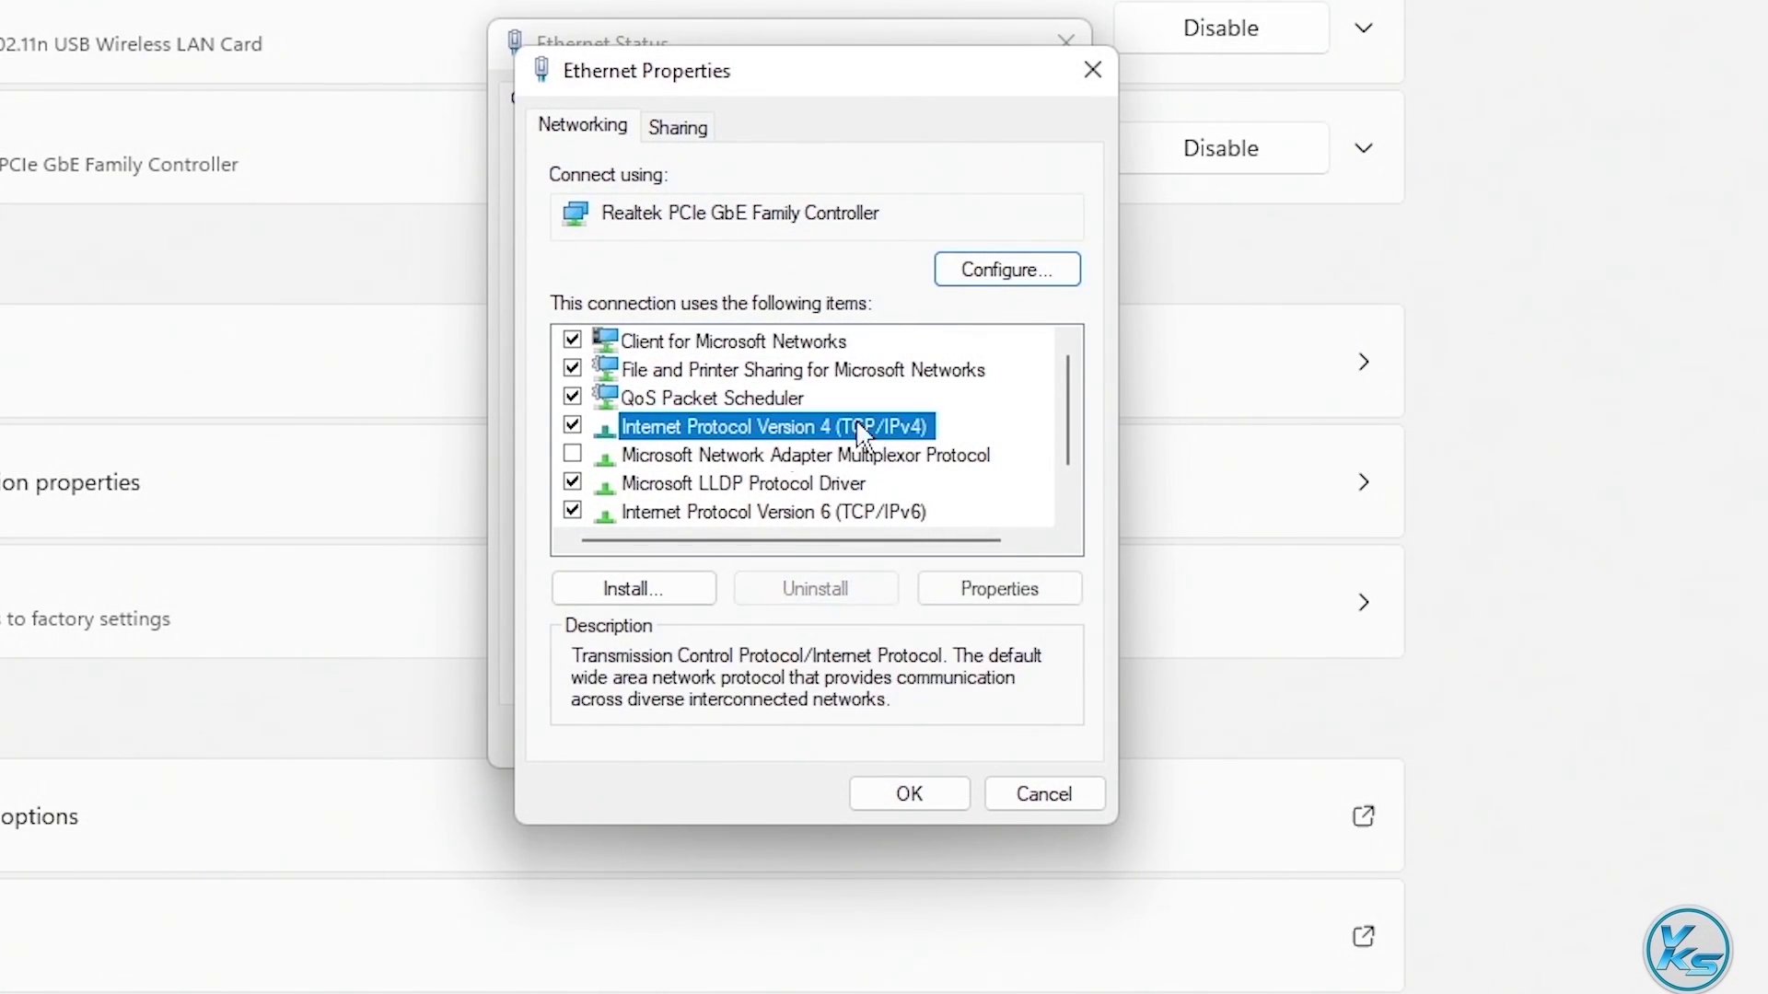
click(1011, 592)
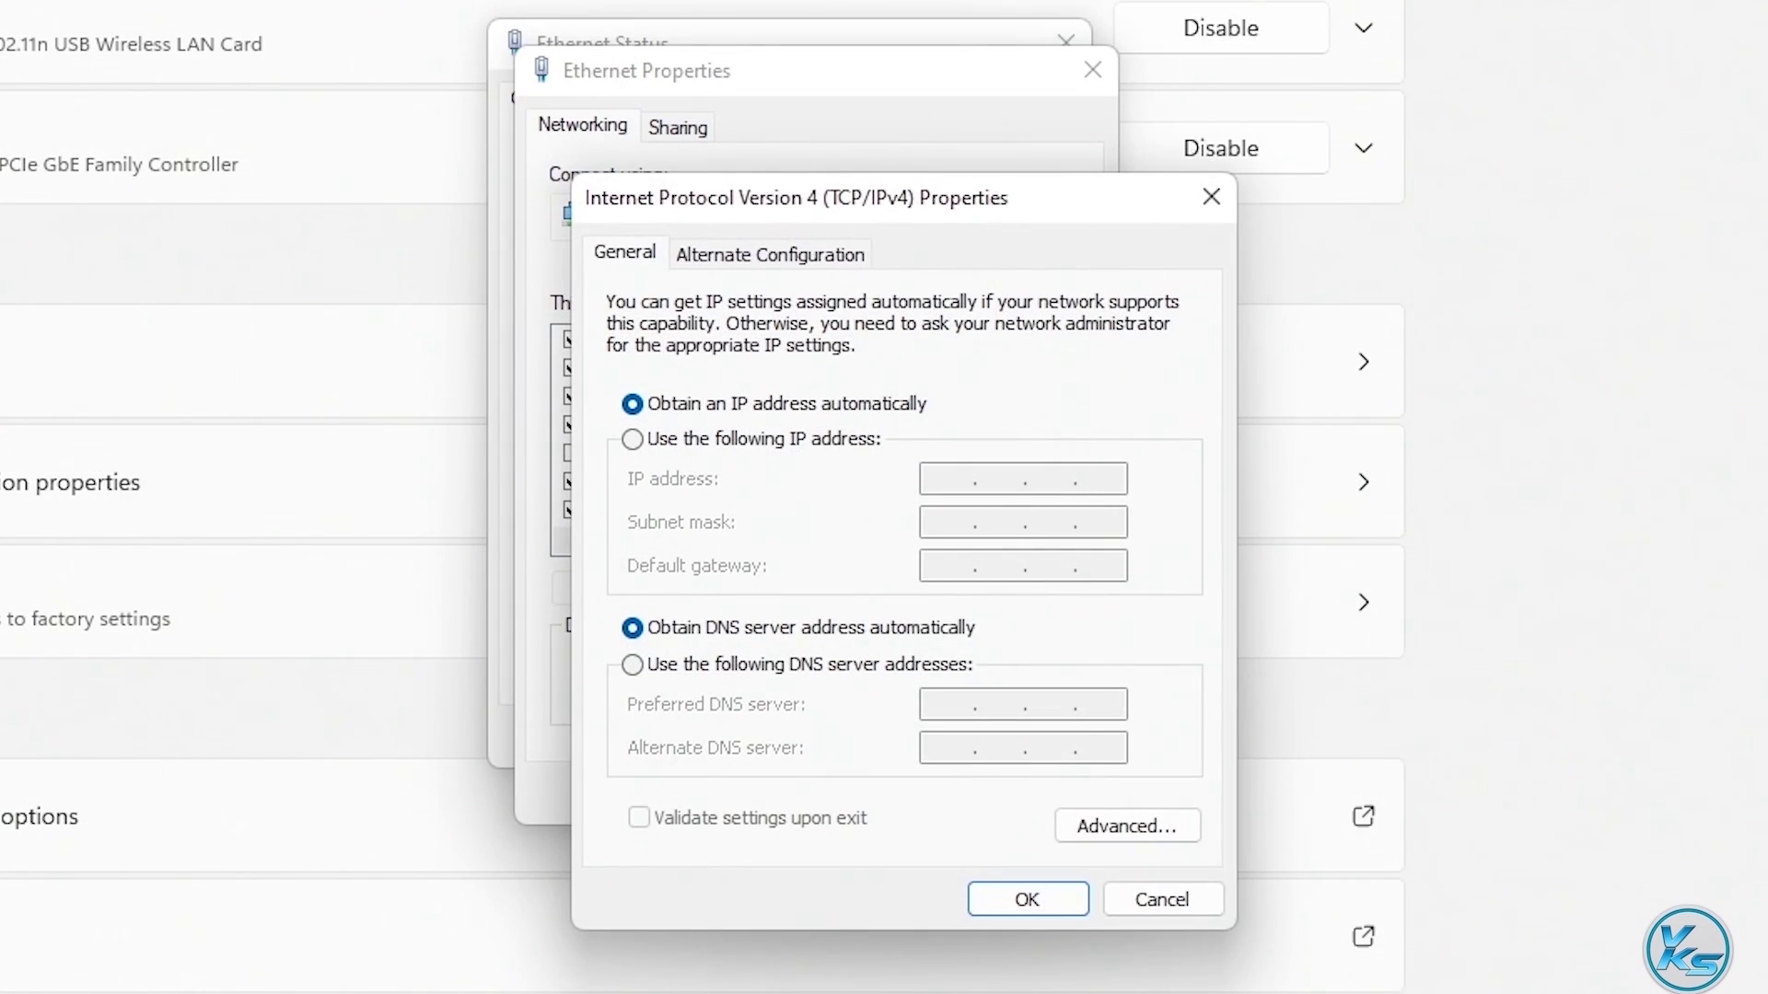
drag(1008, 197, 1137, 102)
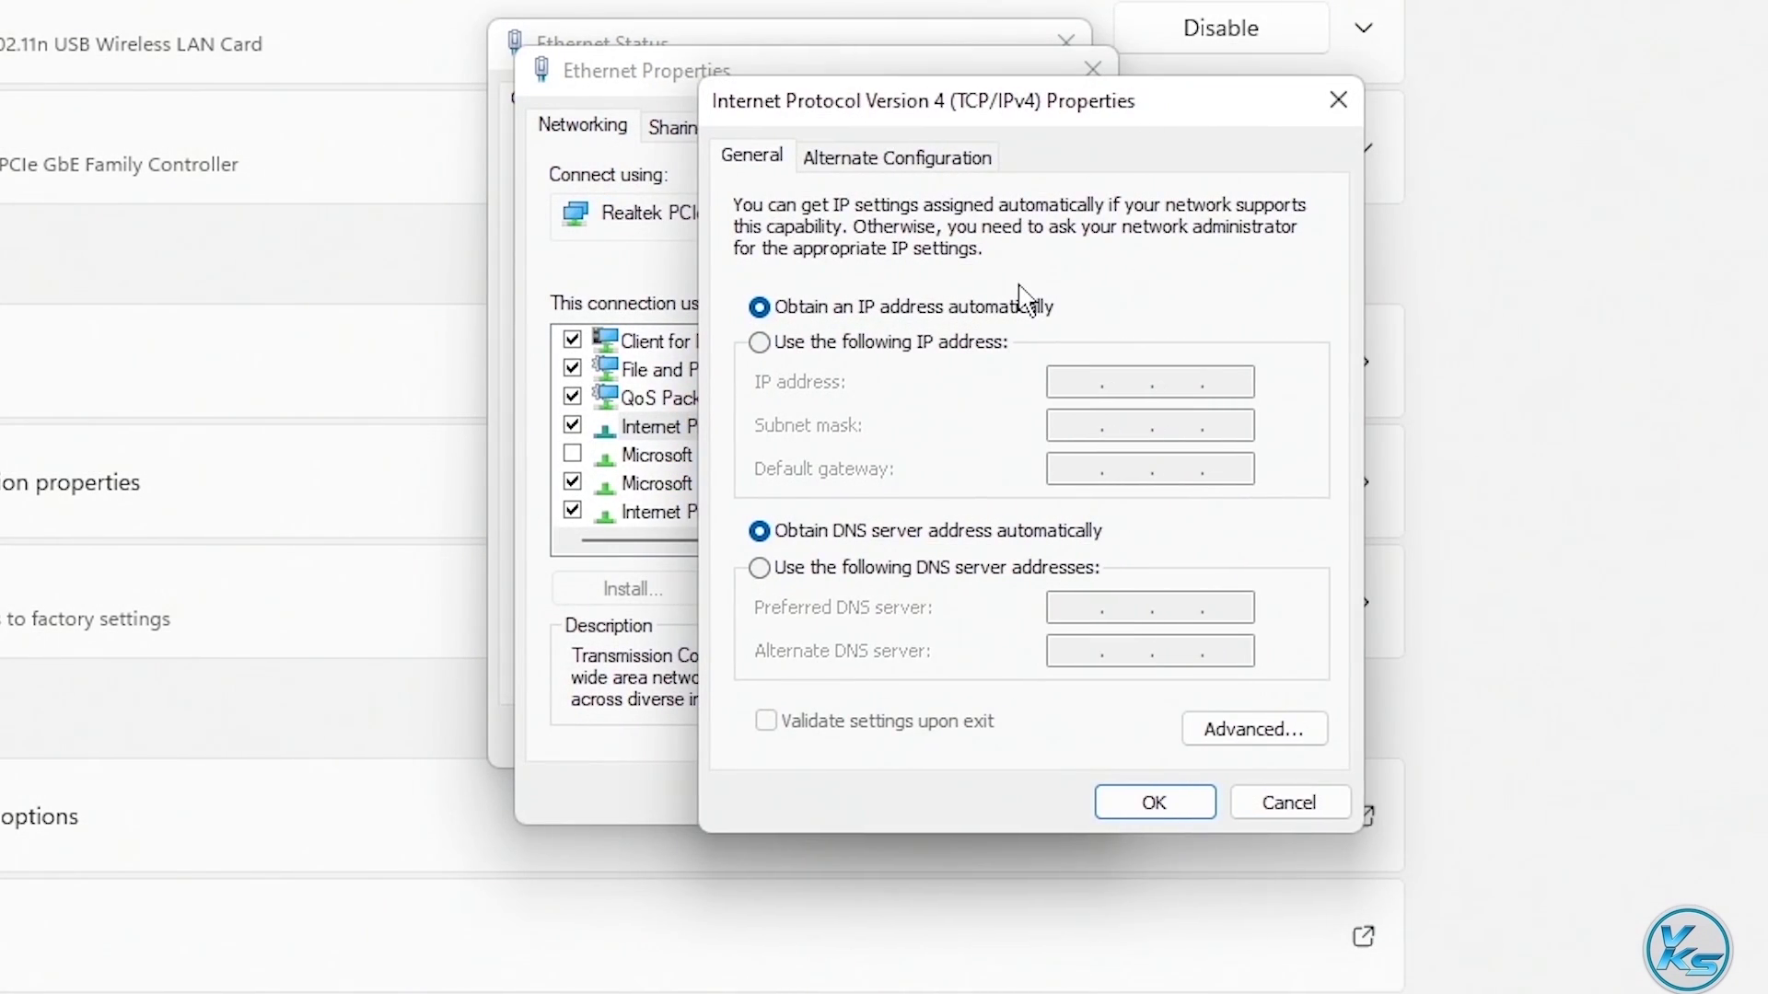
Step: Assign the Ethernet connection the static IP address 192.168.1.30, subnet mask 255.255.255.0 and default gateway 192.168.1.2, and apply the IPv4 settings
click(816, 348)
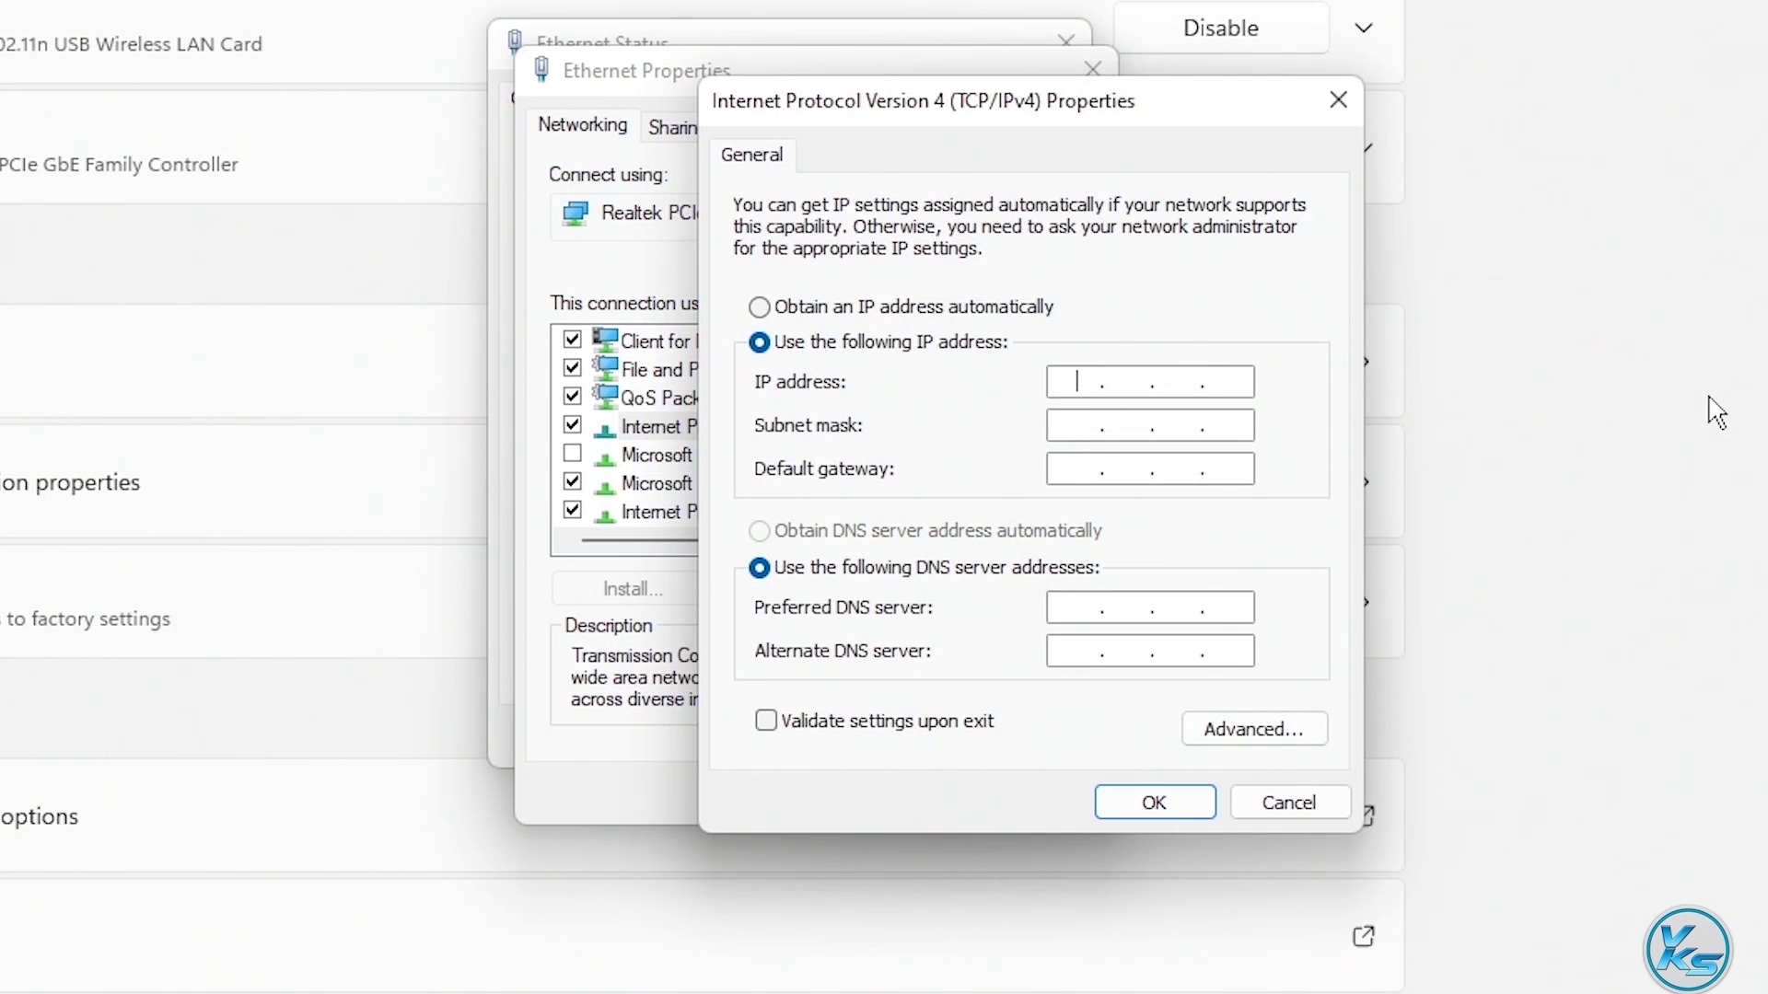
text(192 . )
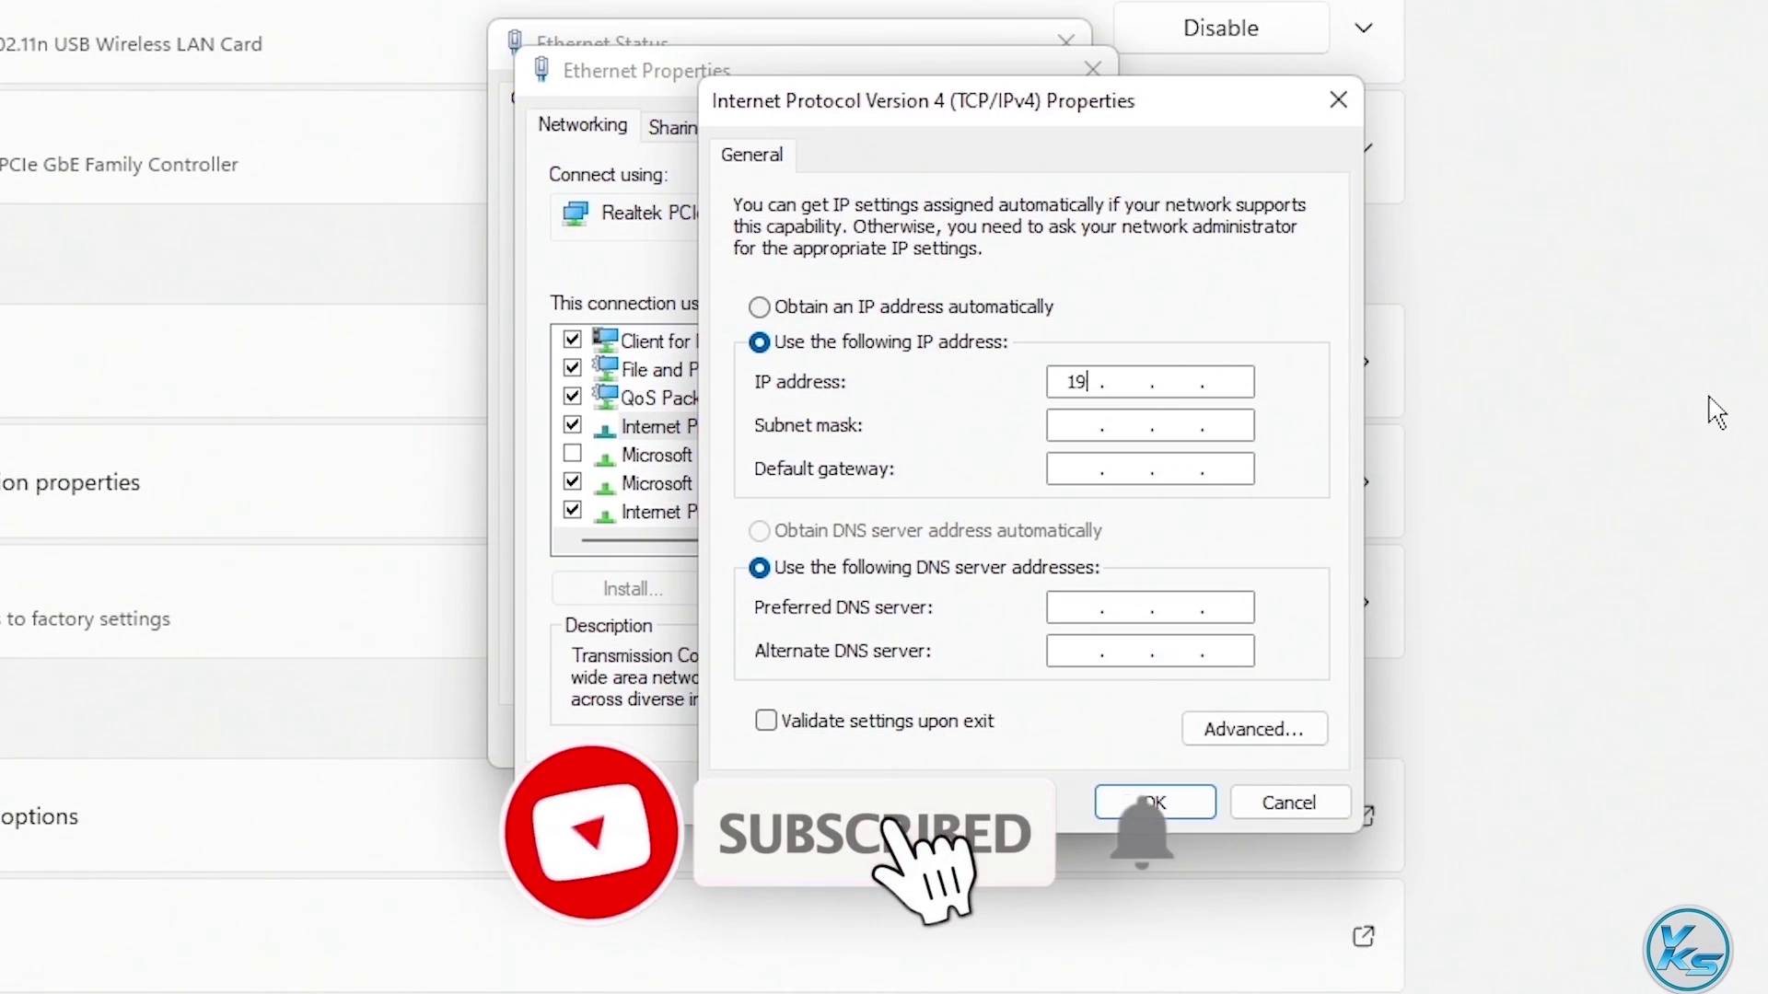
text(168 . 1)
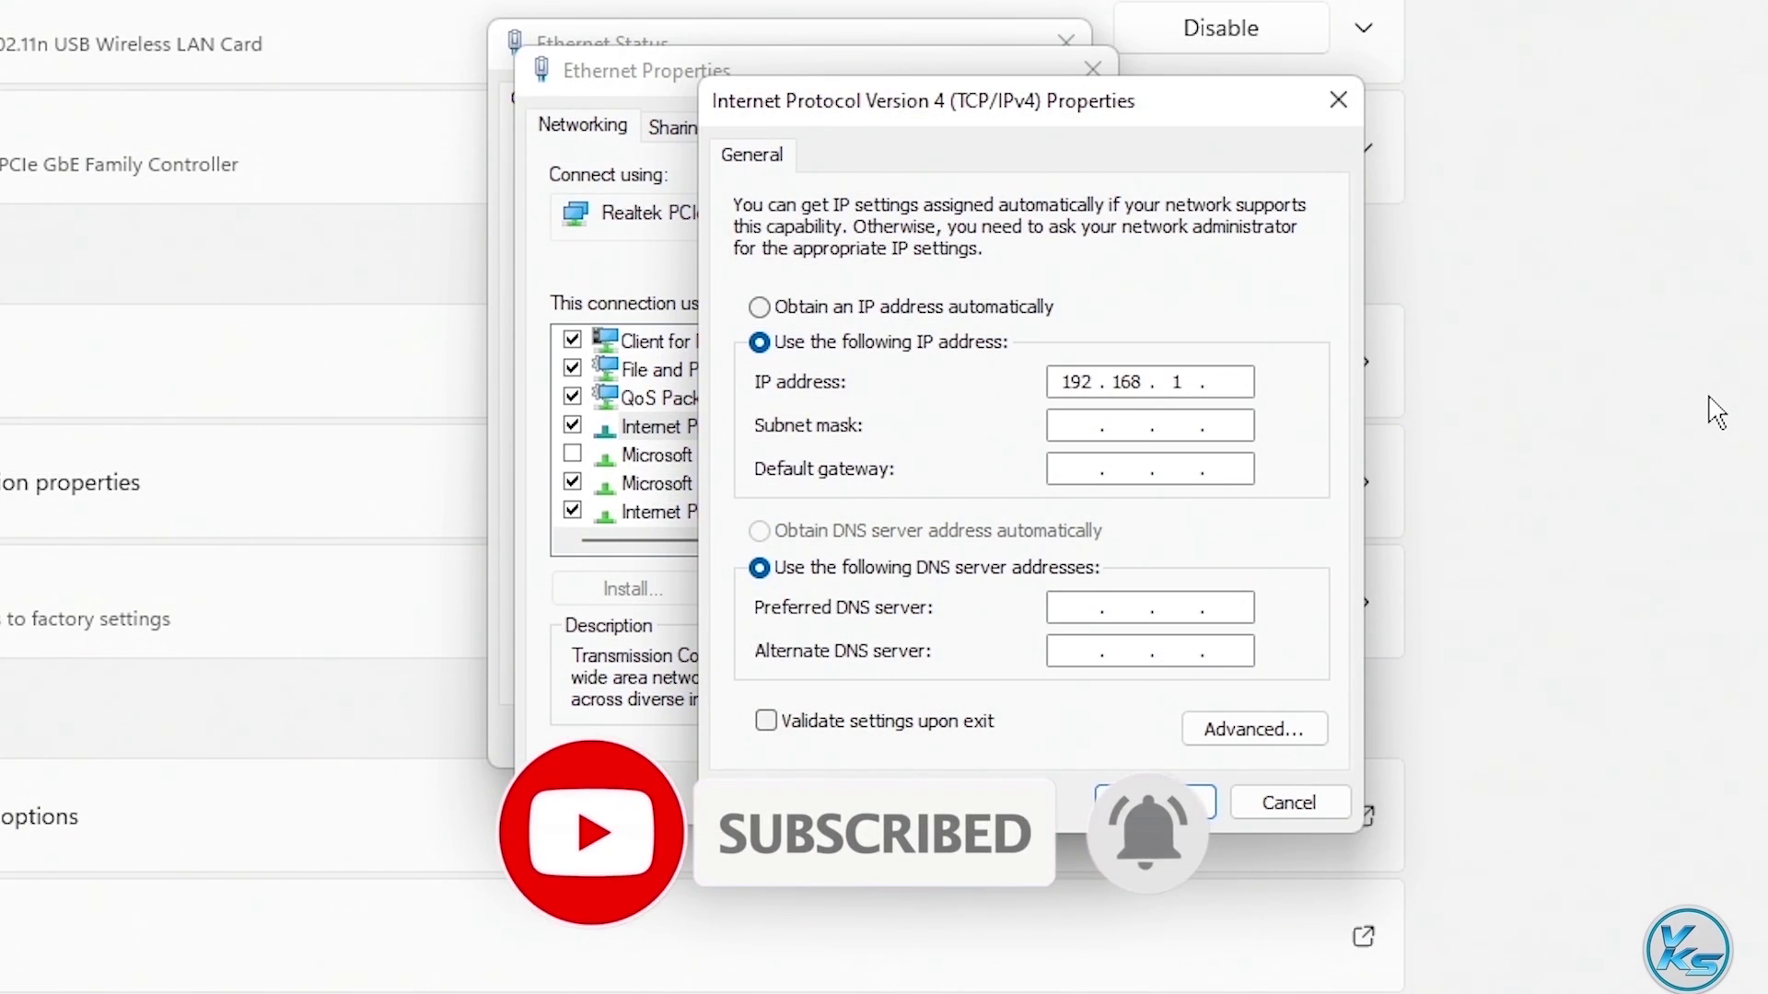
key(Tab)
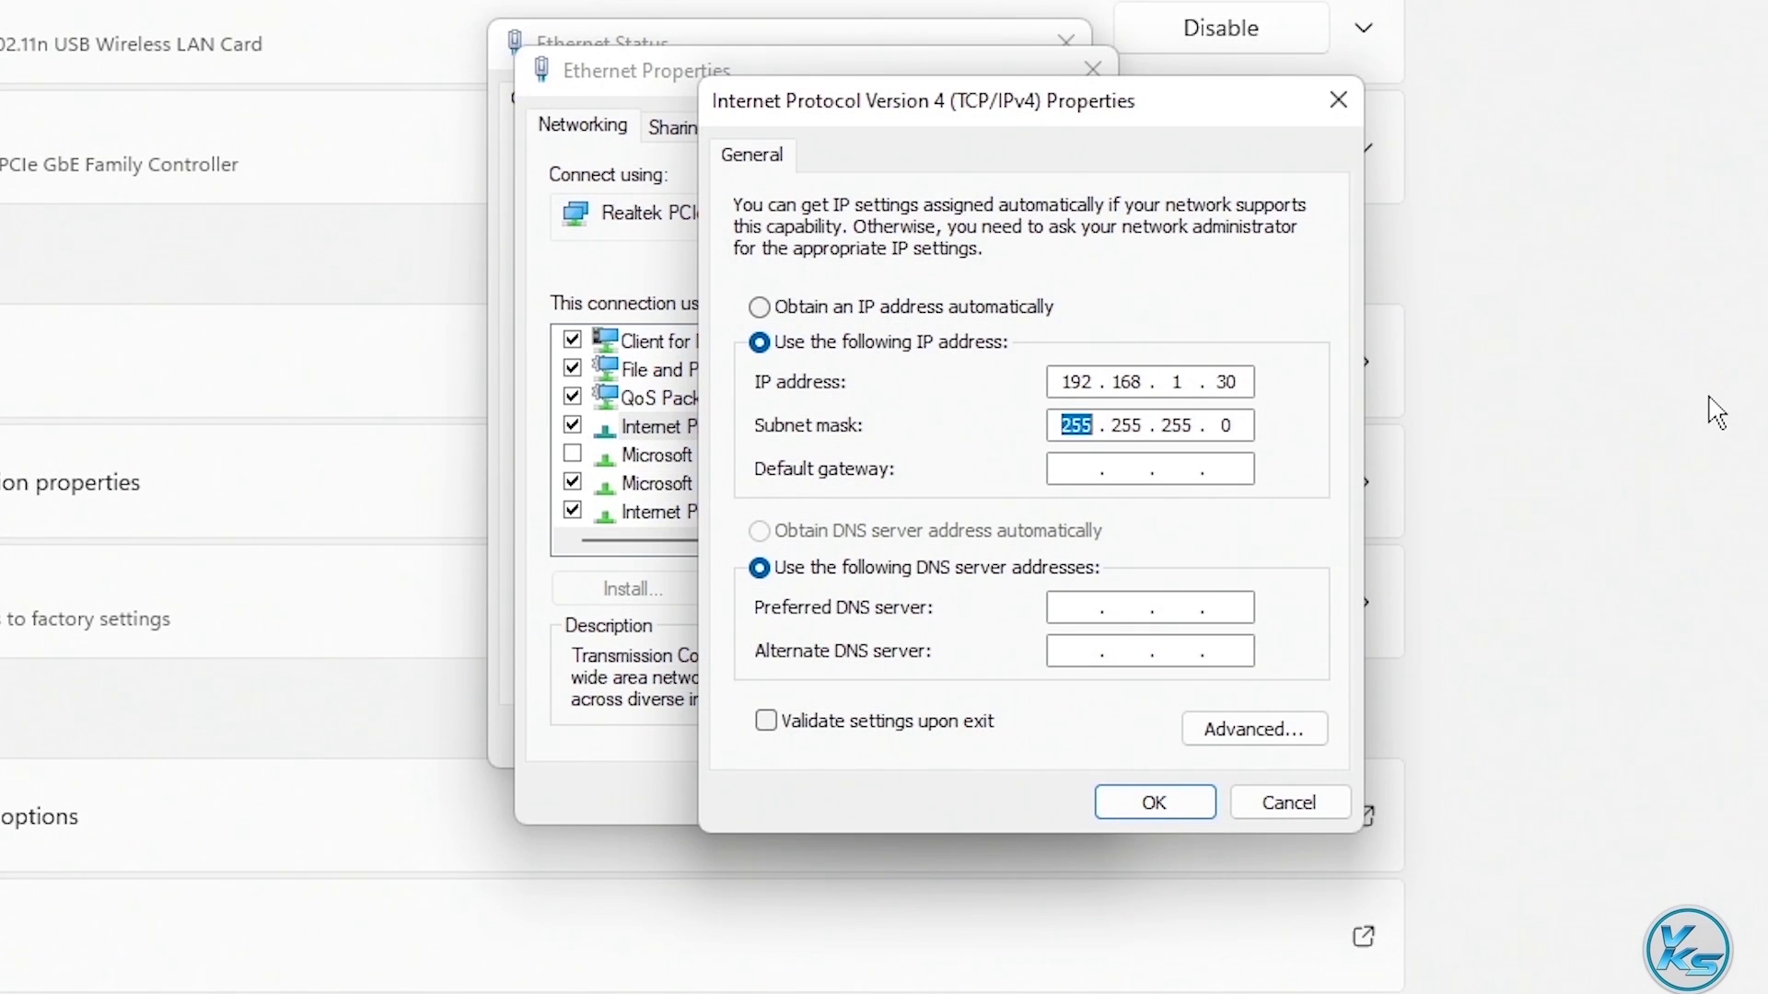
key(Tab)
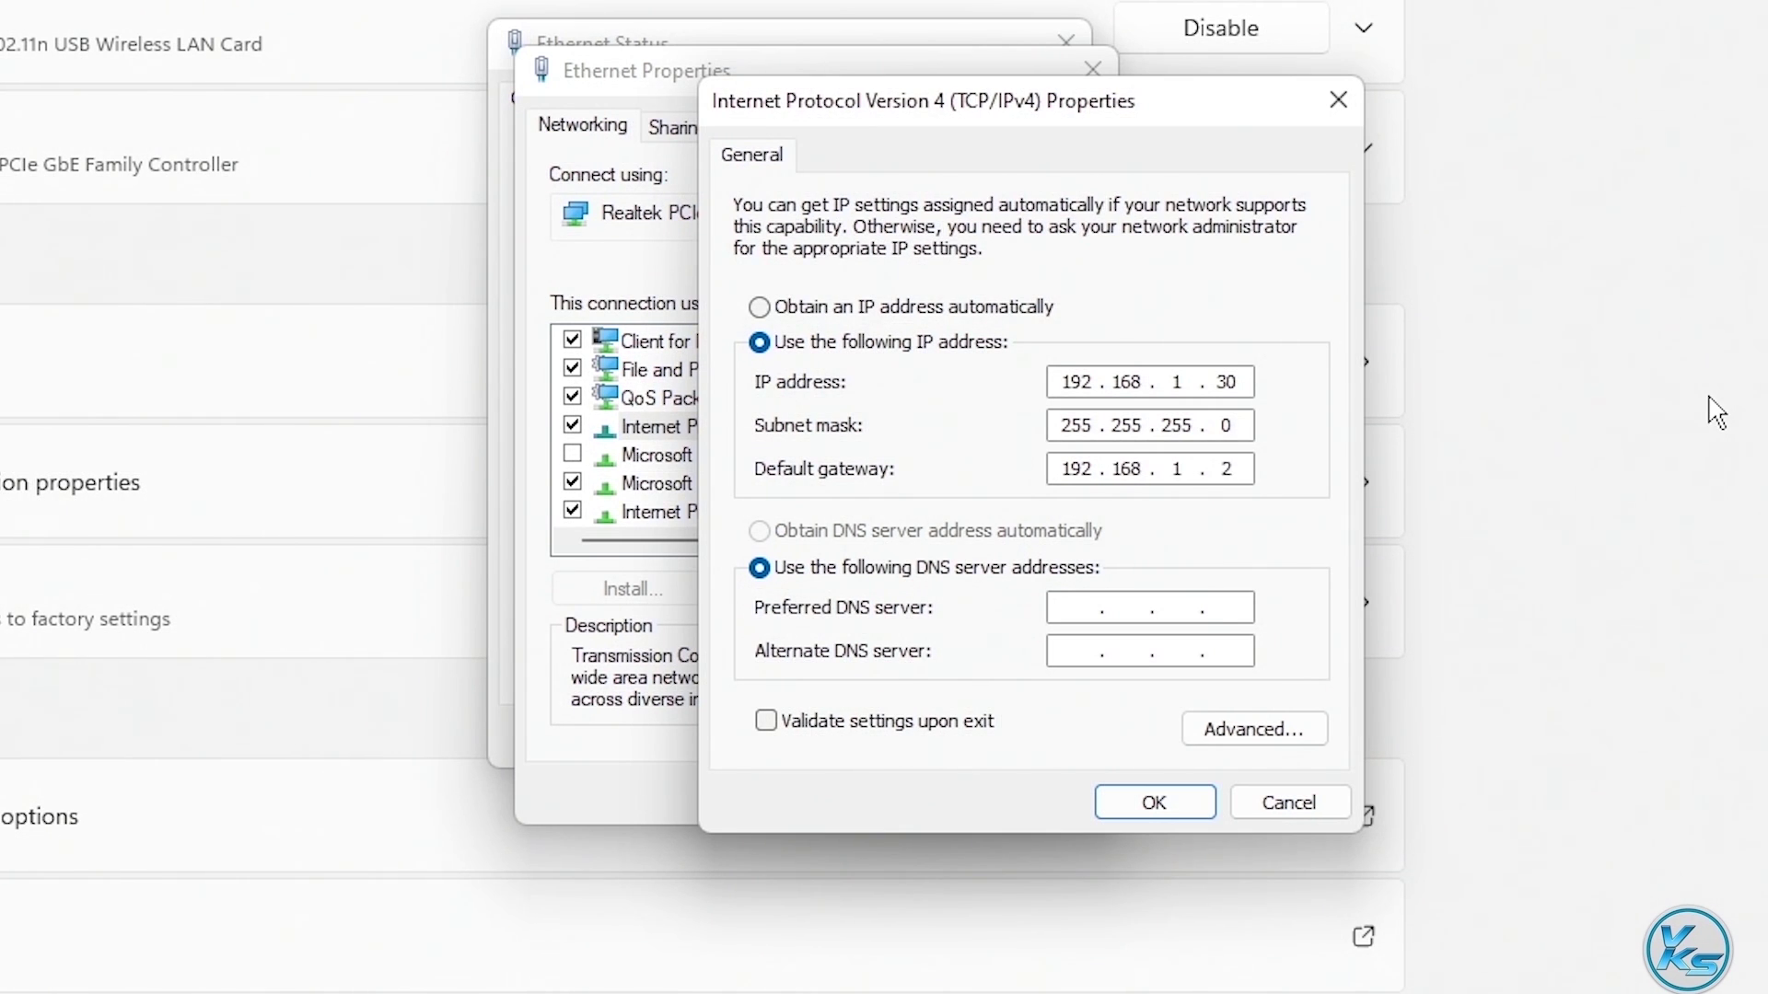
key(Tab)
key(Tab)
click(1150, 801)
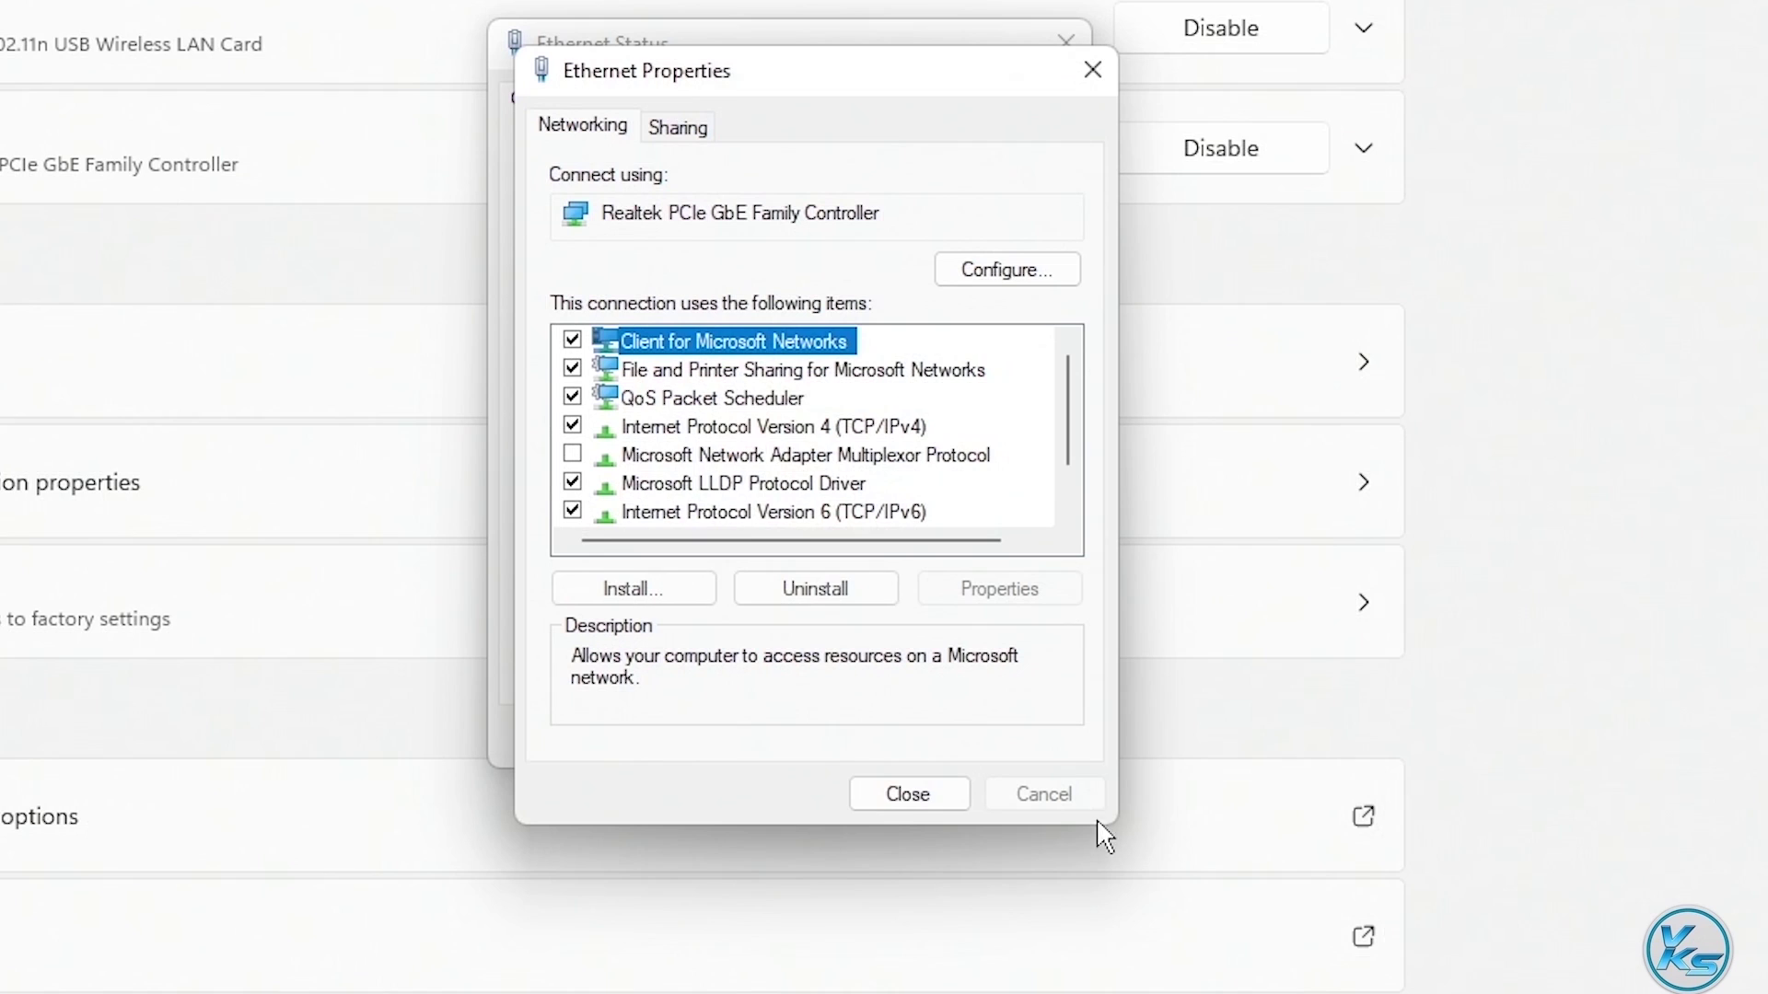
Step: Close the Ethernet properties and status dialogs and the Network Connections window
click(893, 798)
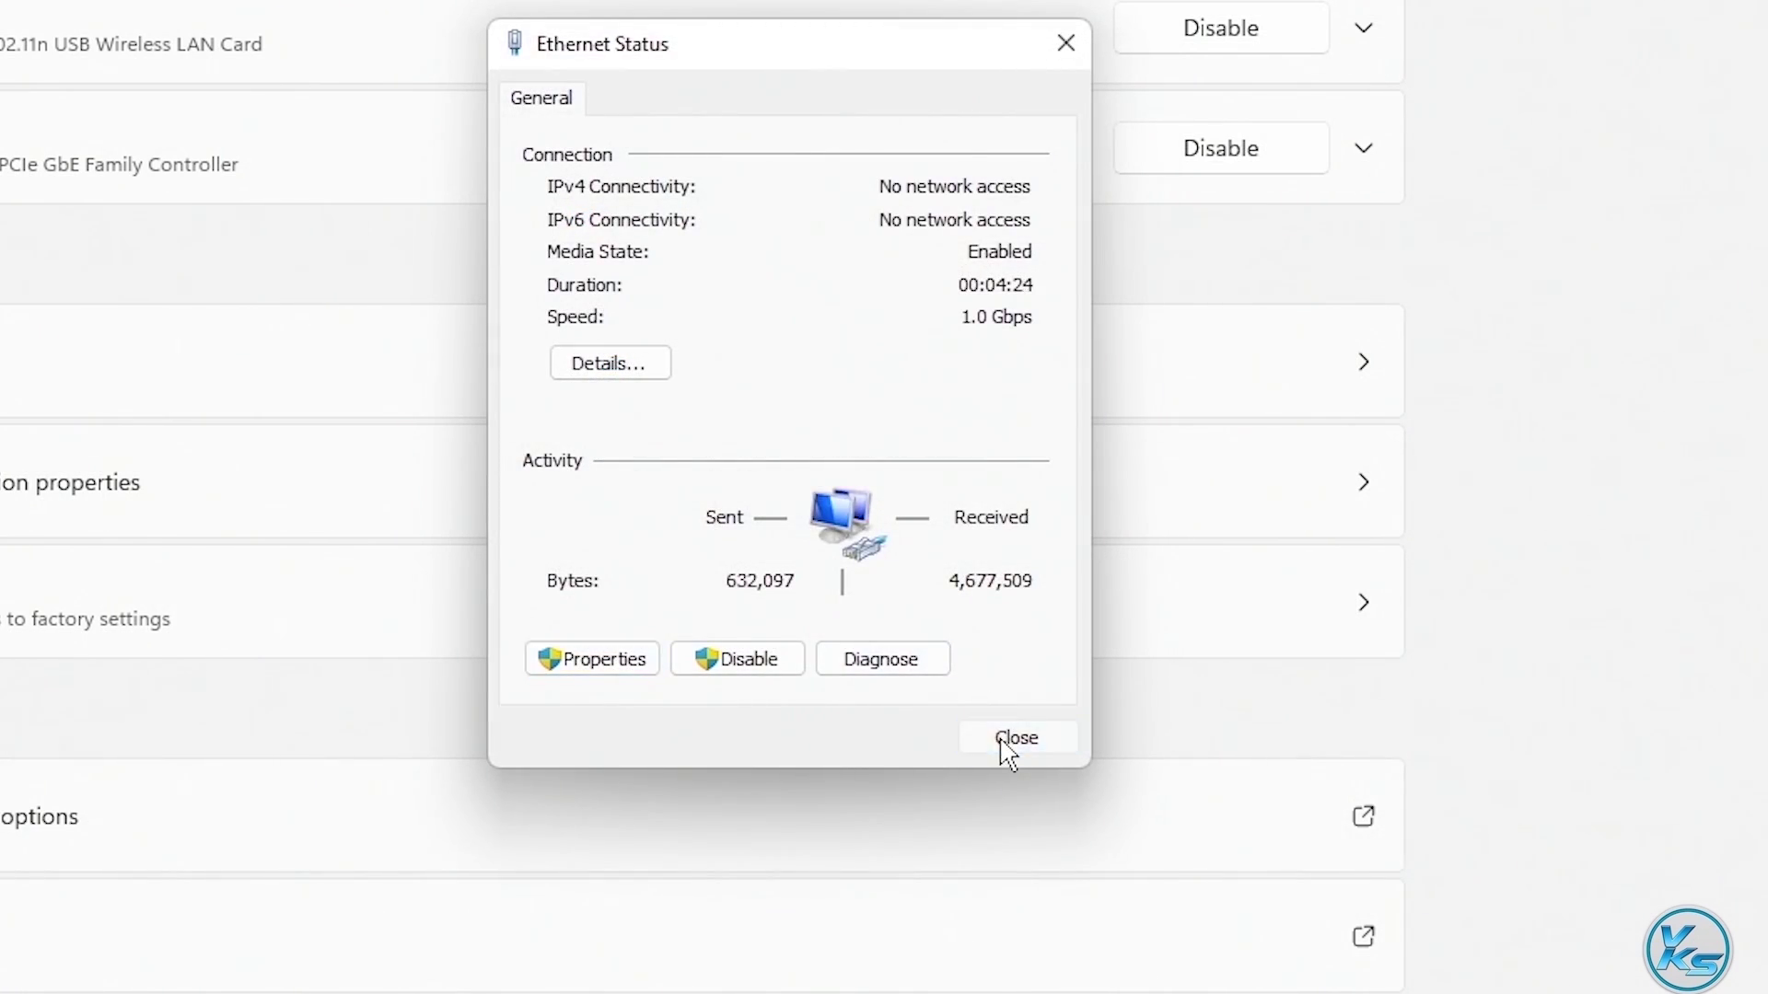
click(1012, 739)
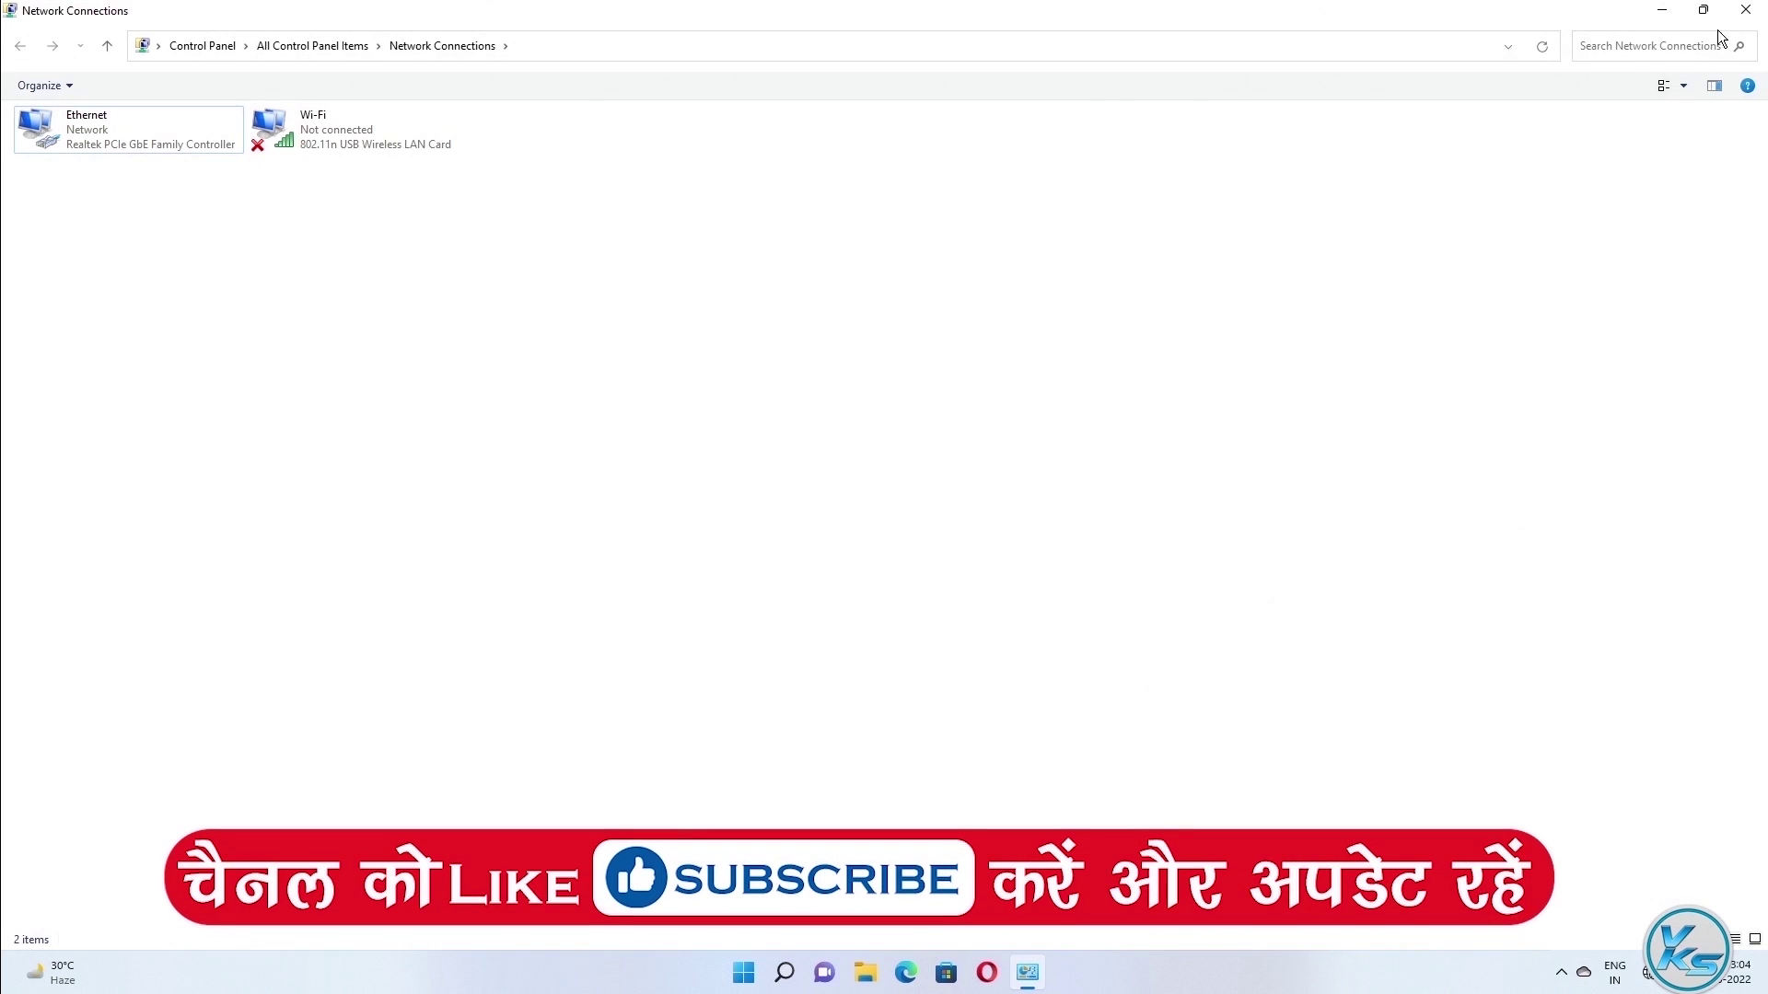
click(1745, 11)
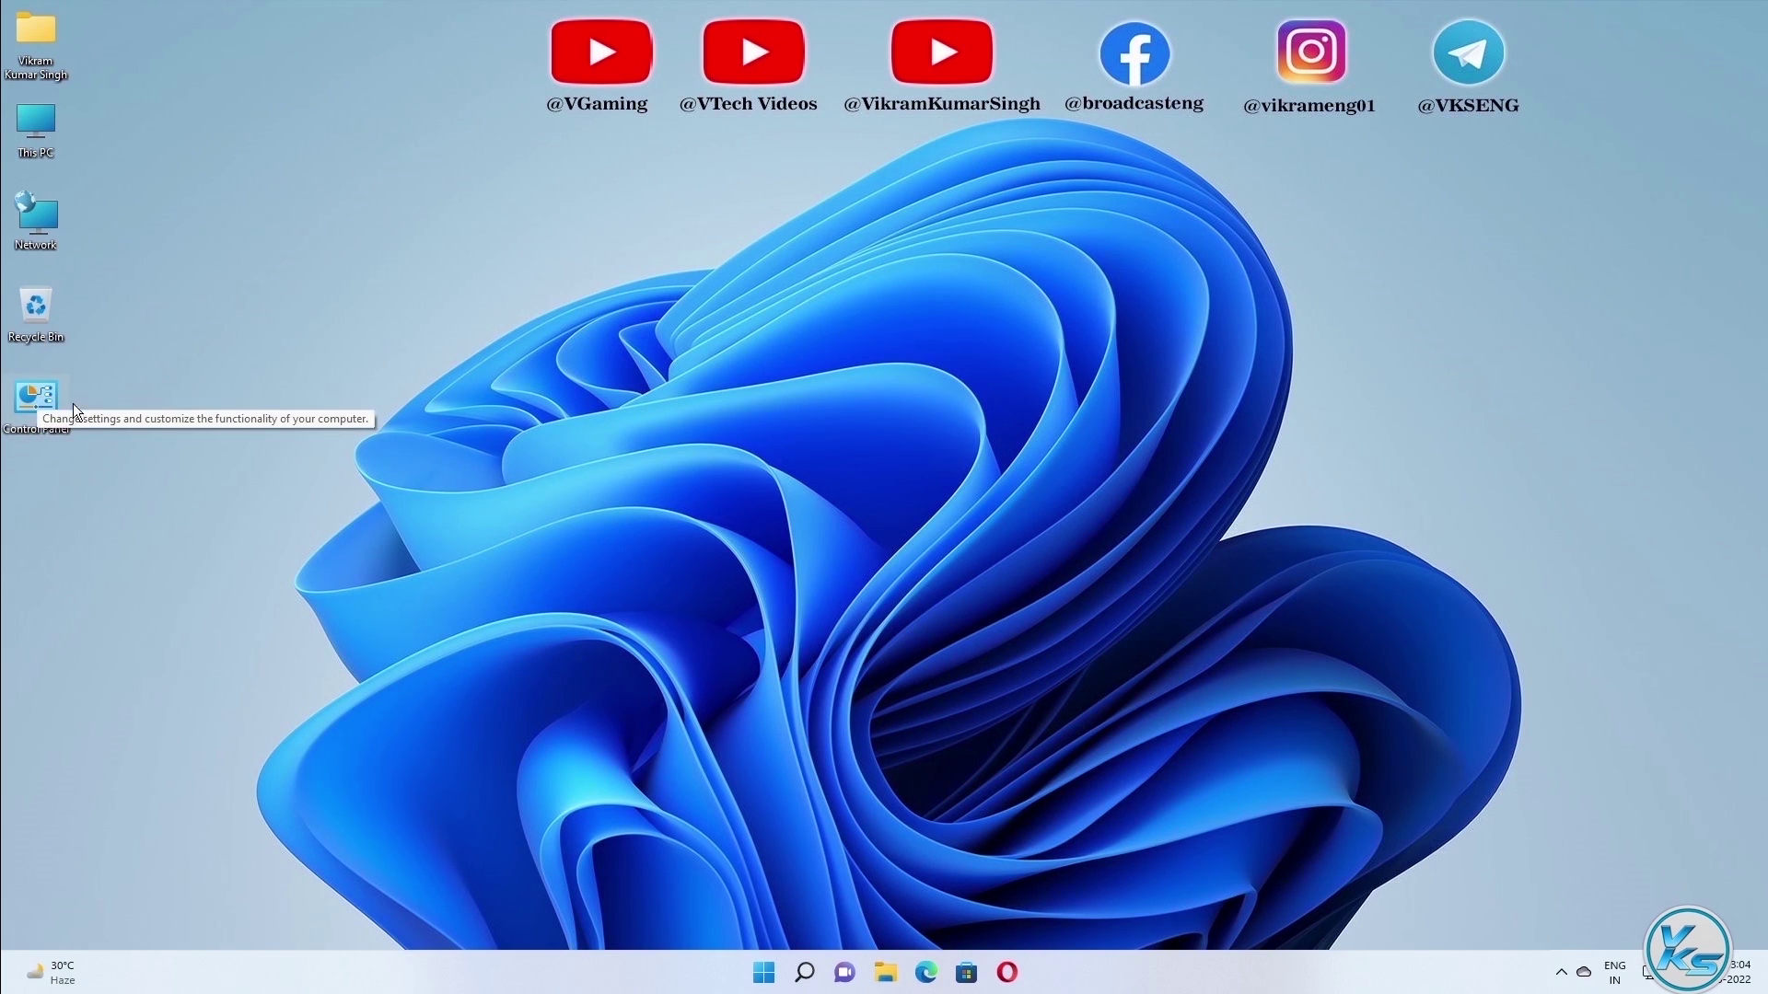
Step: Search for Control Panel, open it and view its items as large icons
click(803, 973)
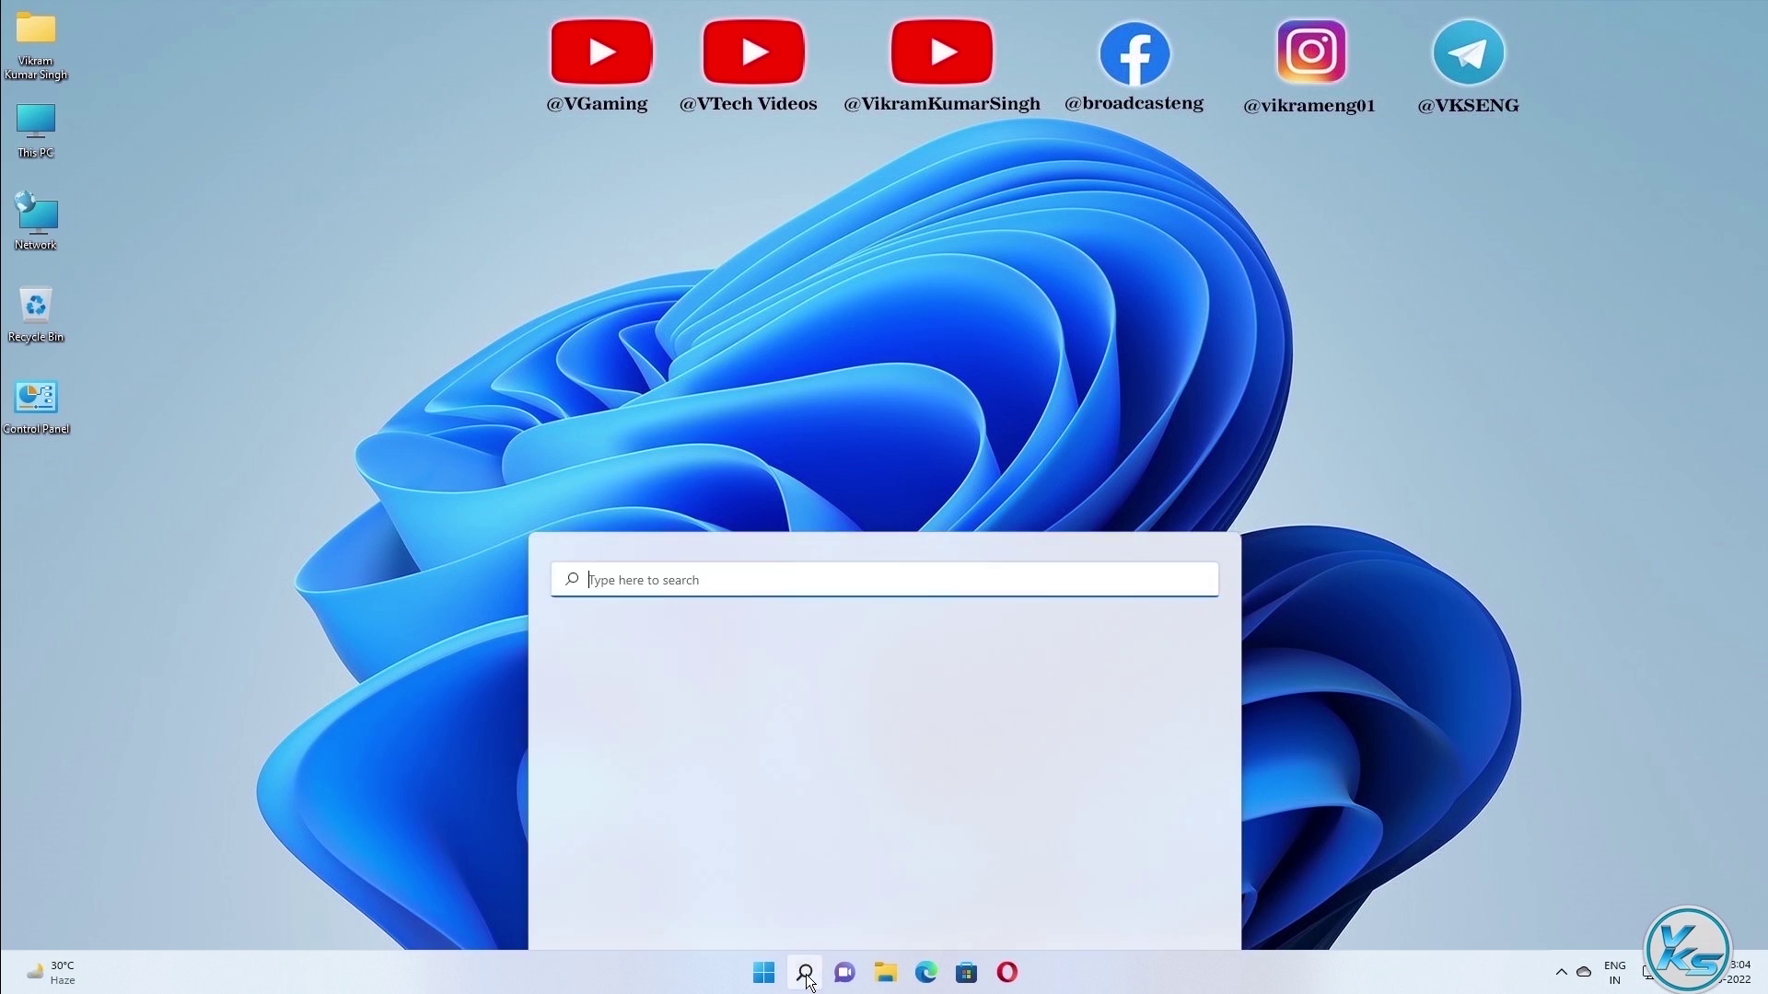
text(control Panel)
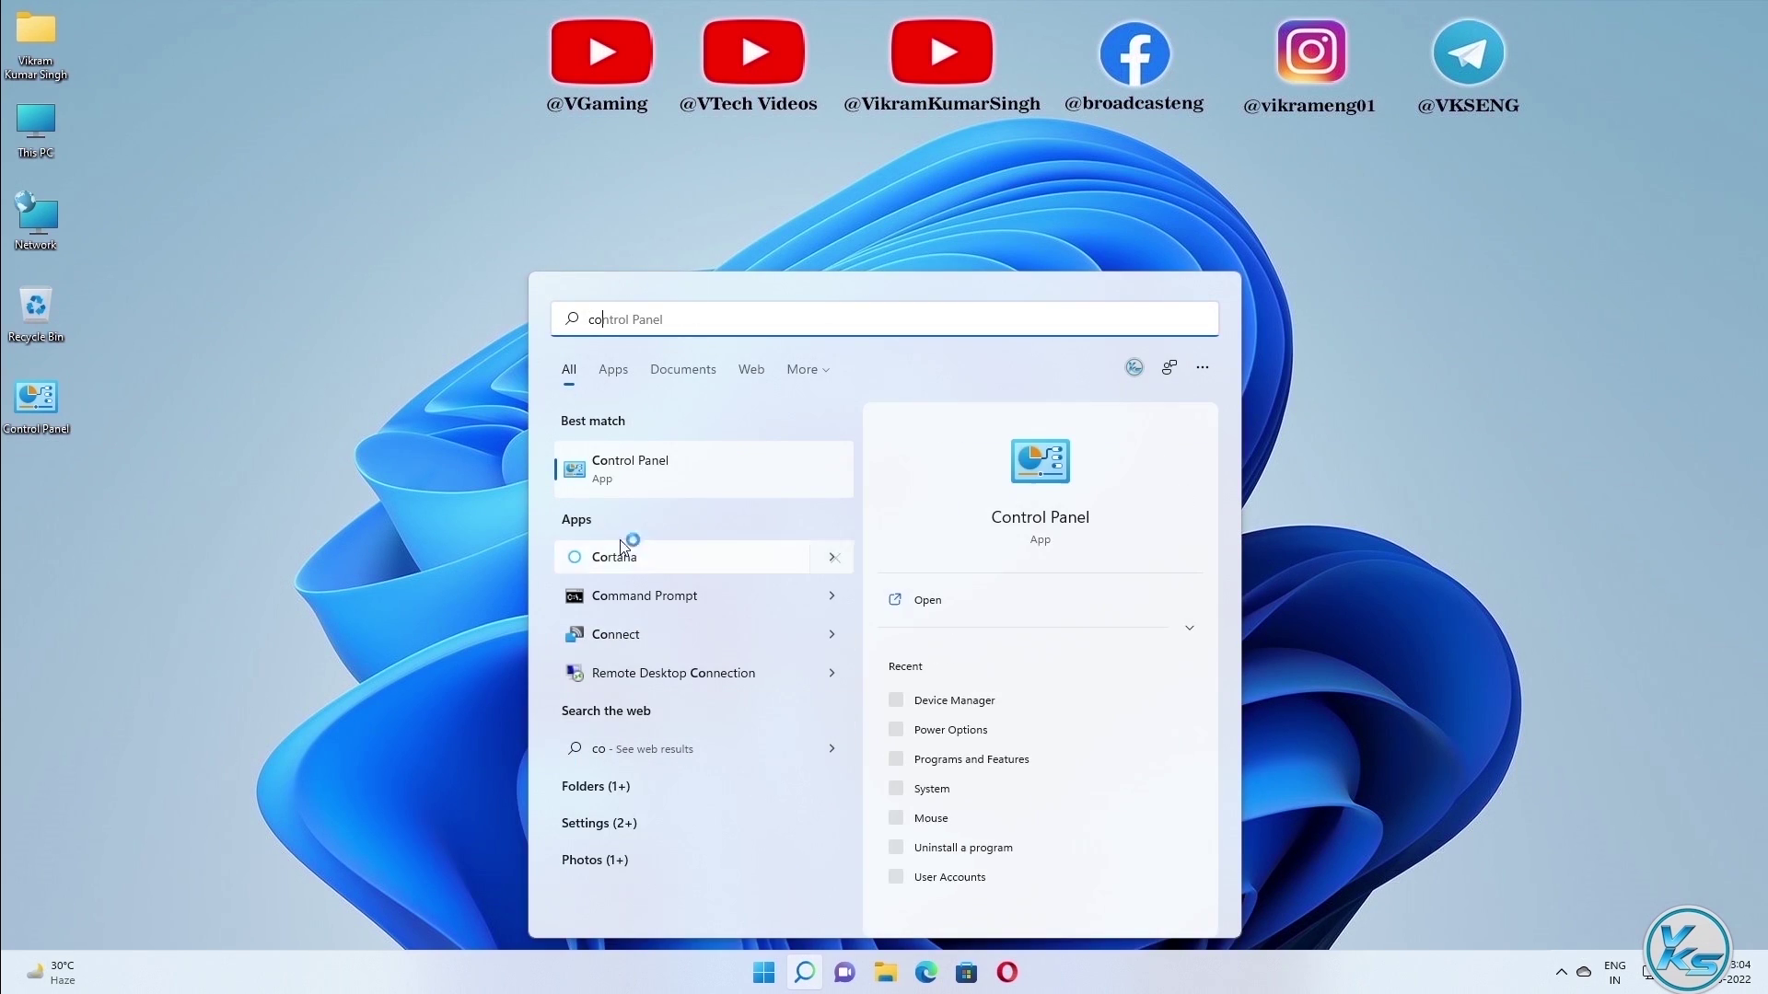
click(634, 469)
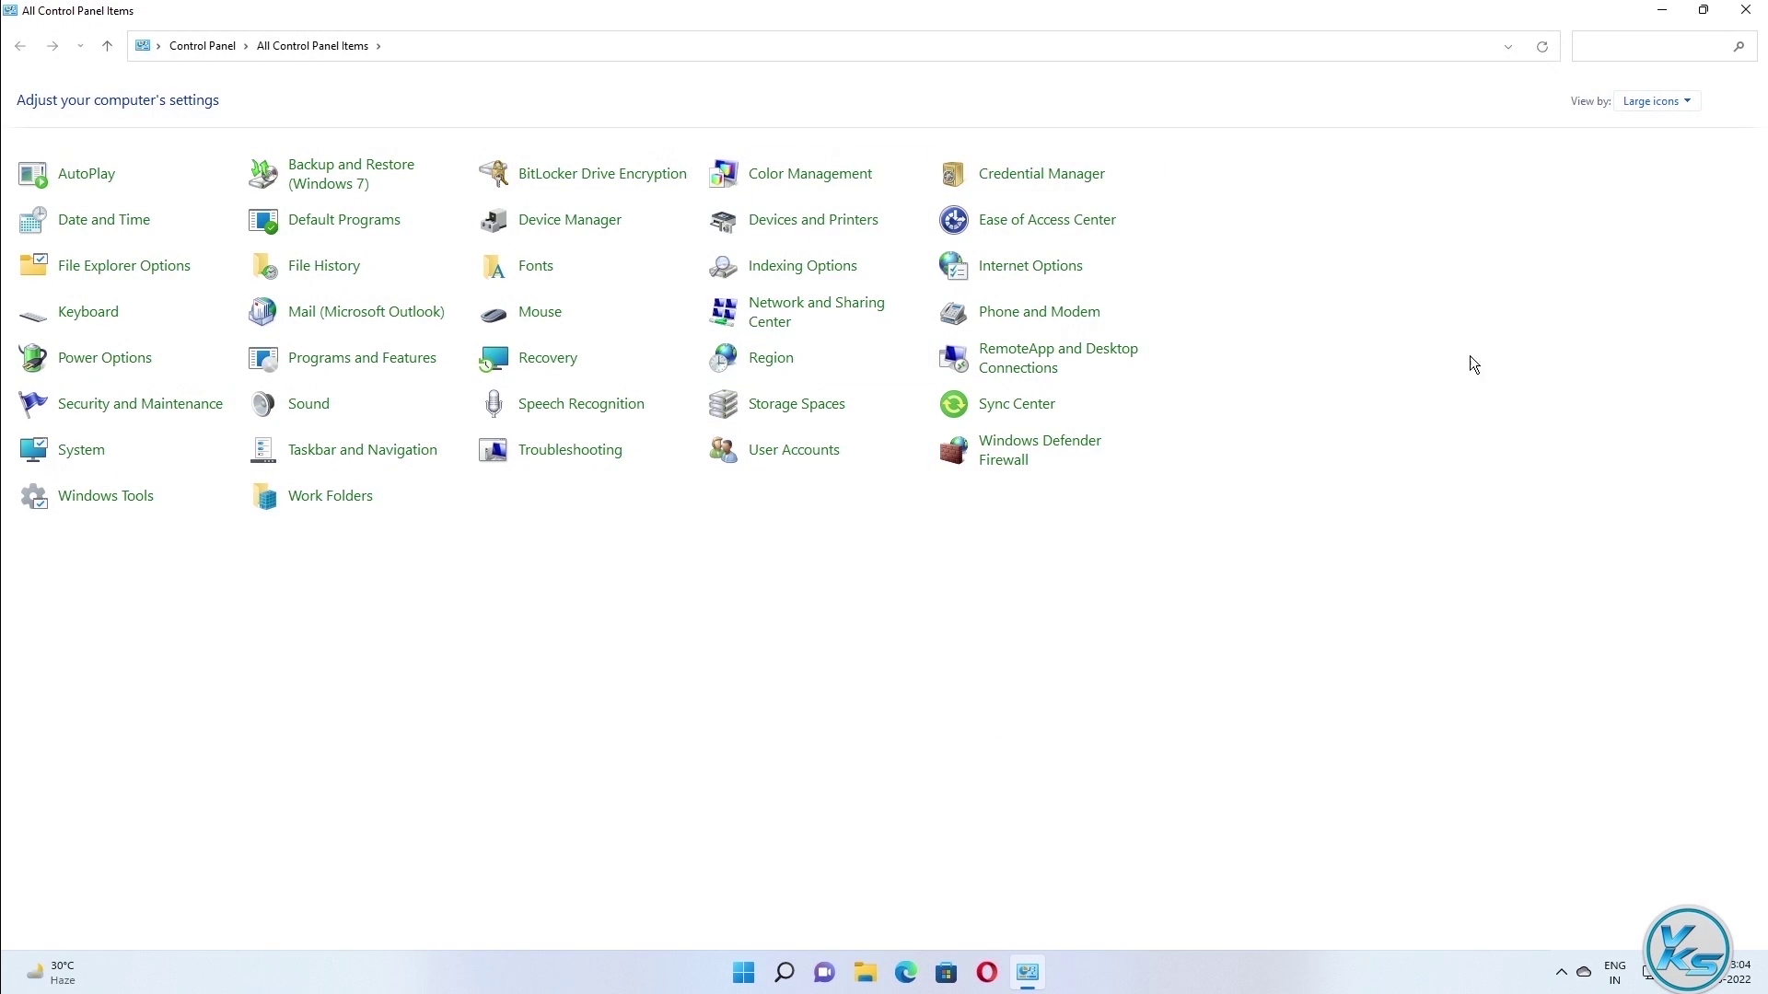
click(1651, 101)
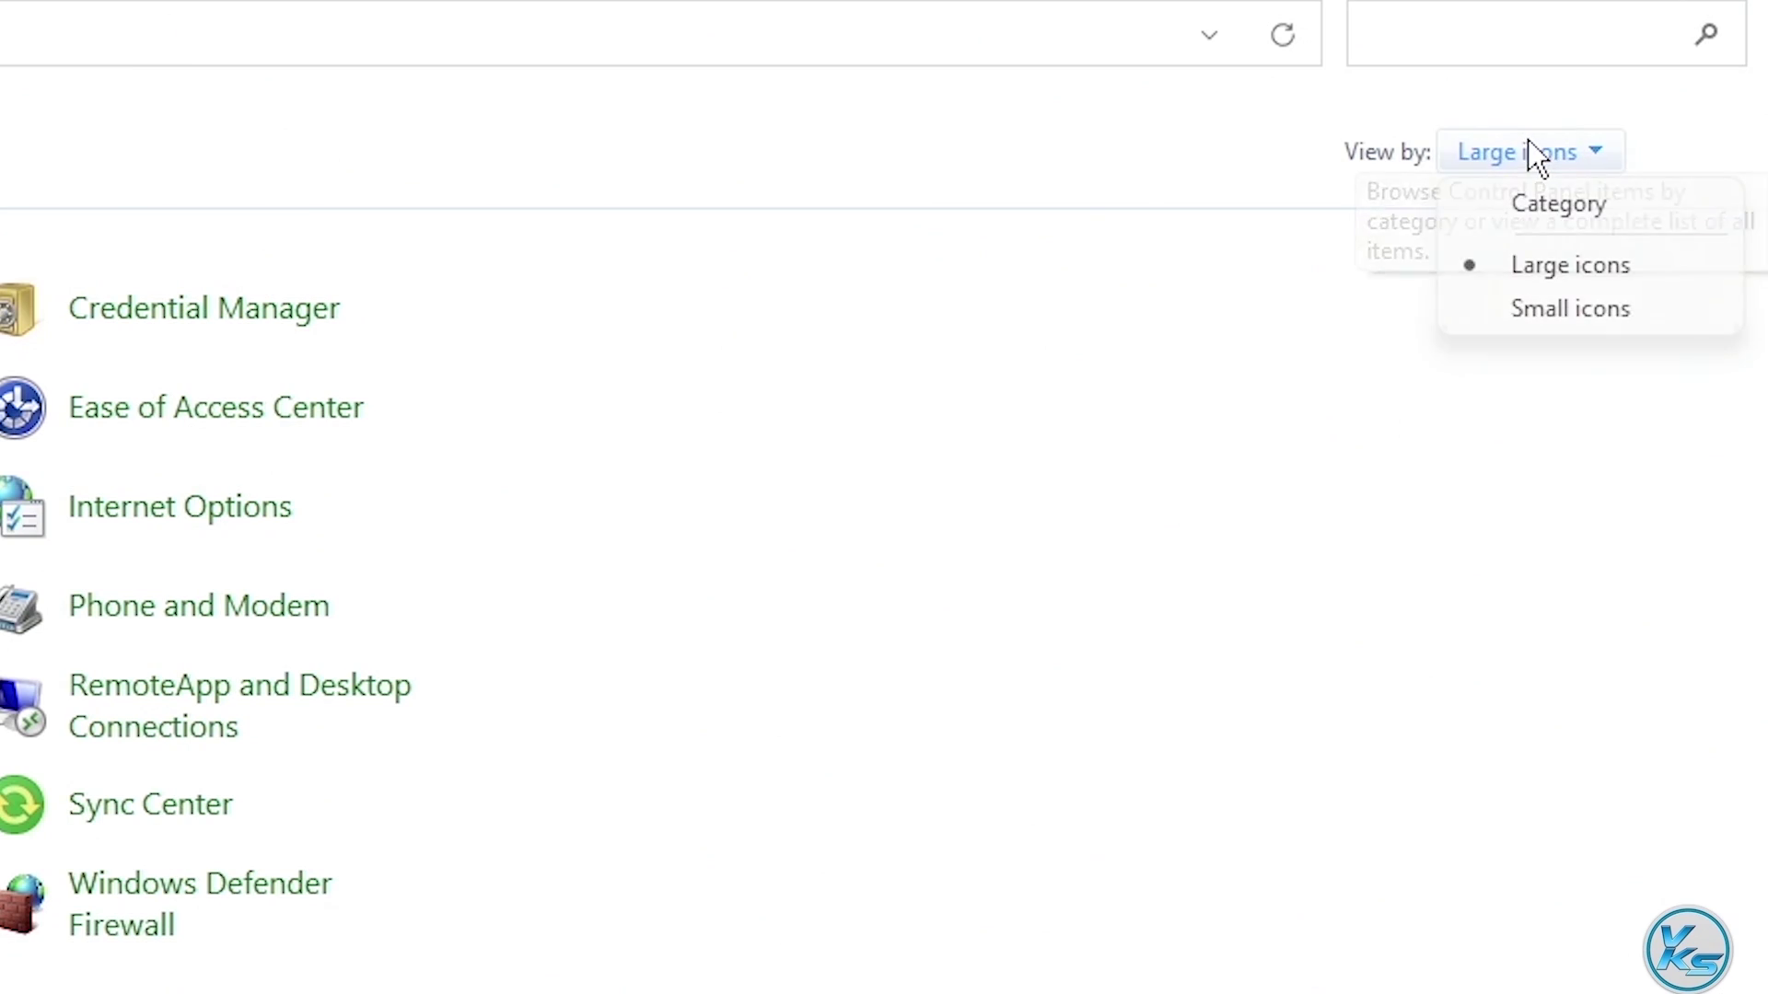
click(1593, 267)
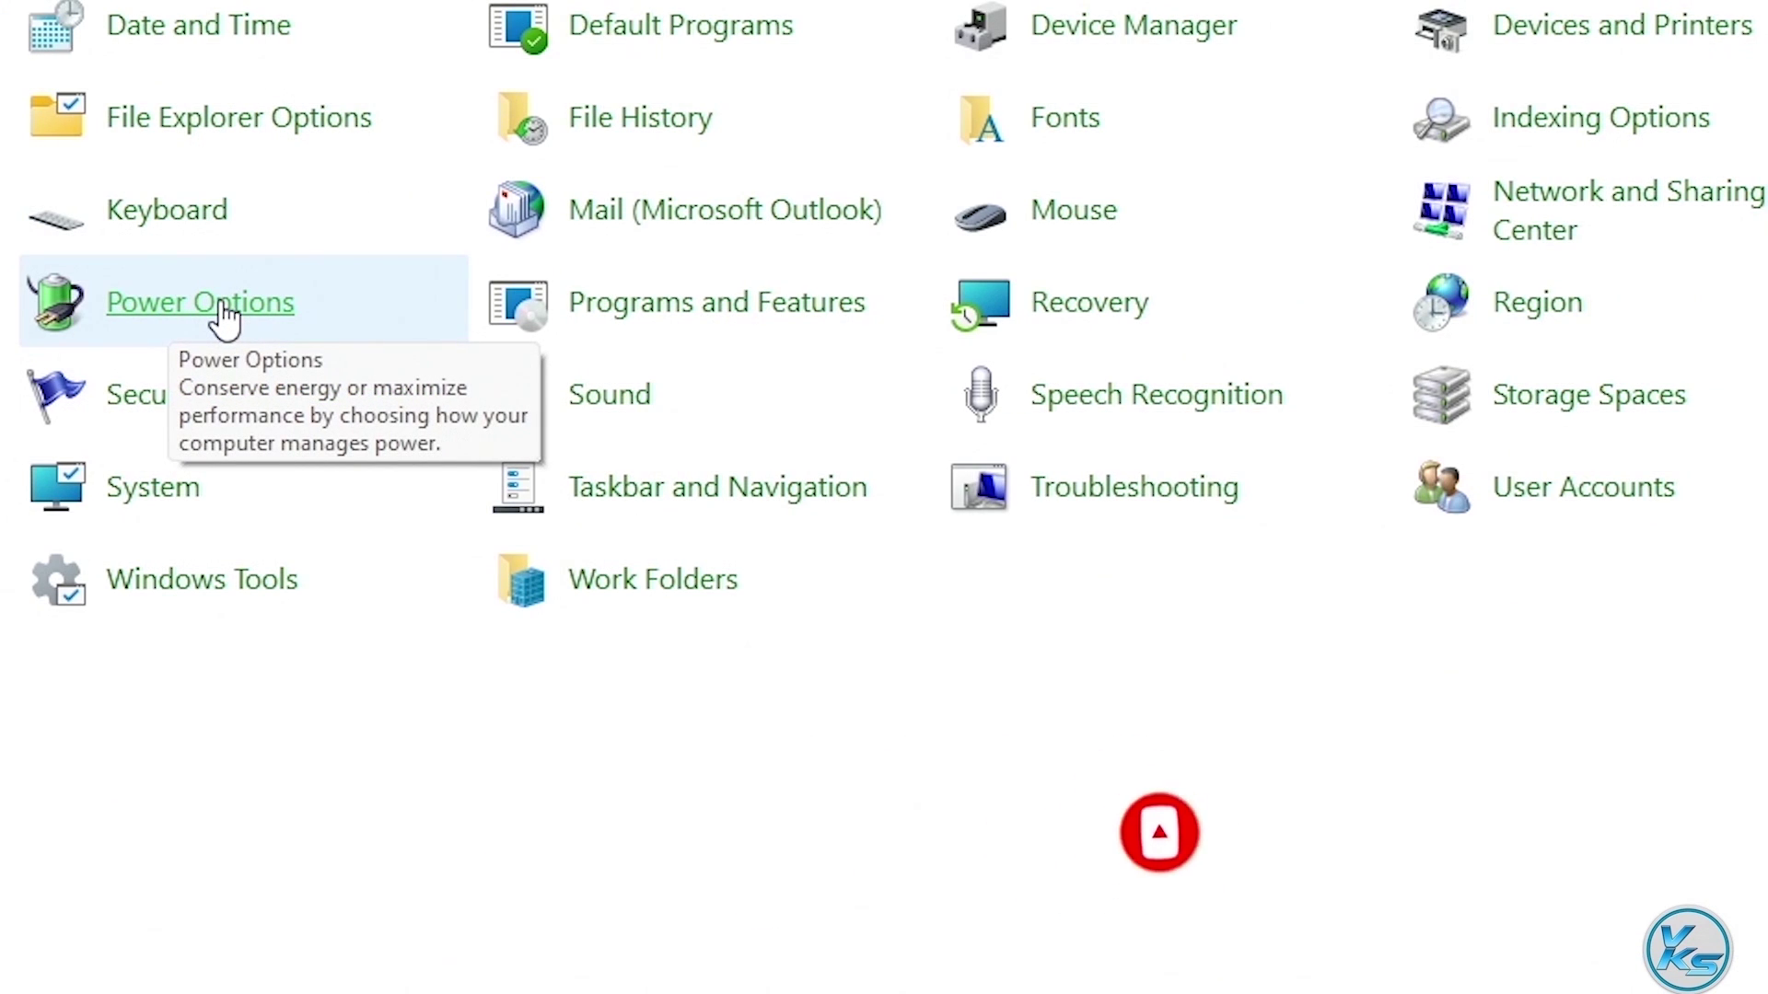
Step: Open the power button behaviour settings in Power Options and unlock the currently unavailable settings
click(224, 318)
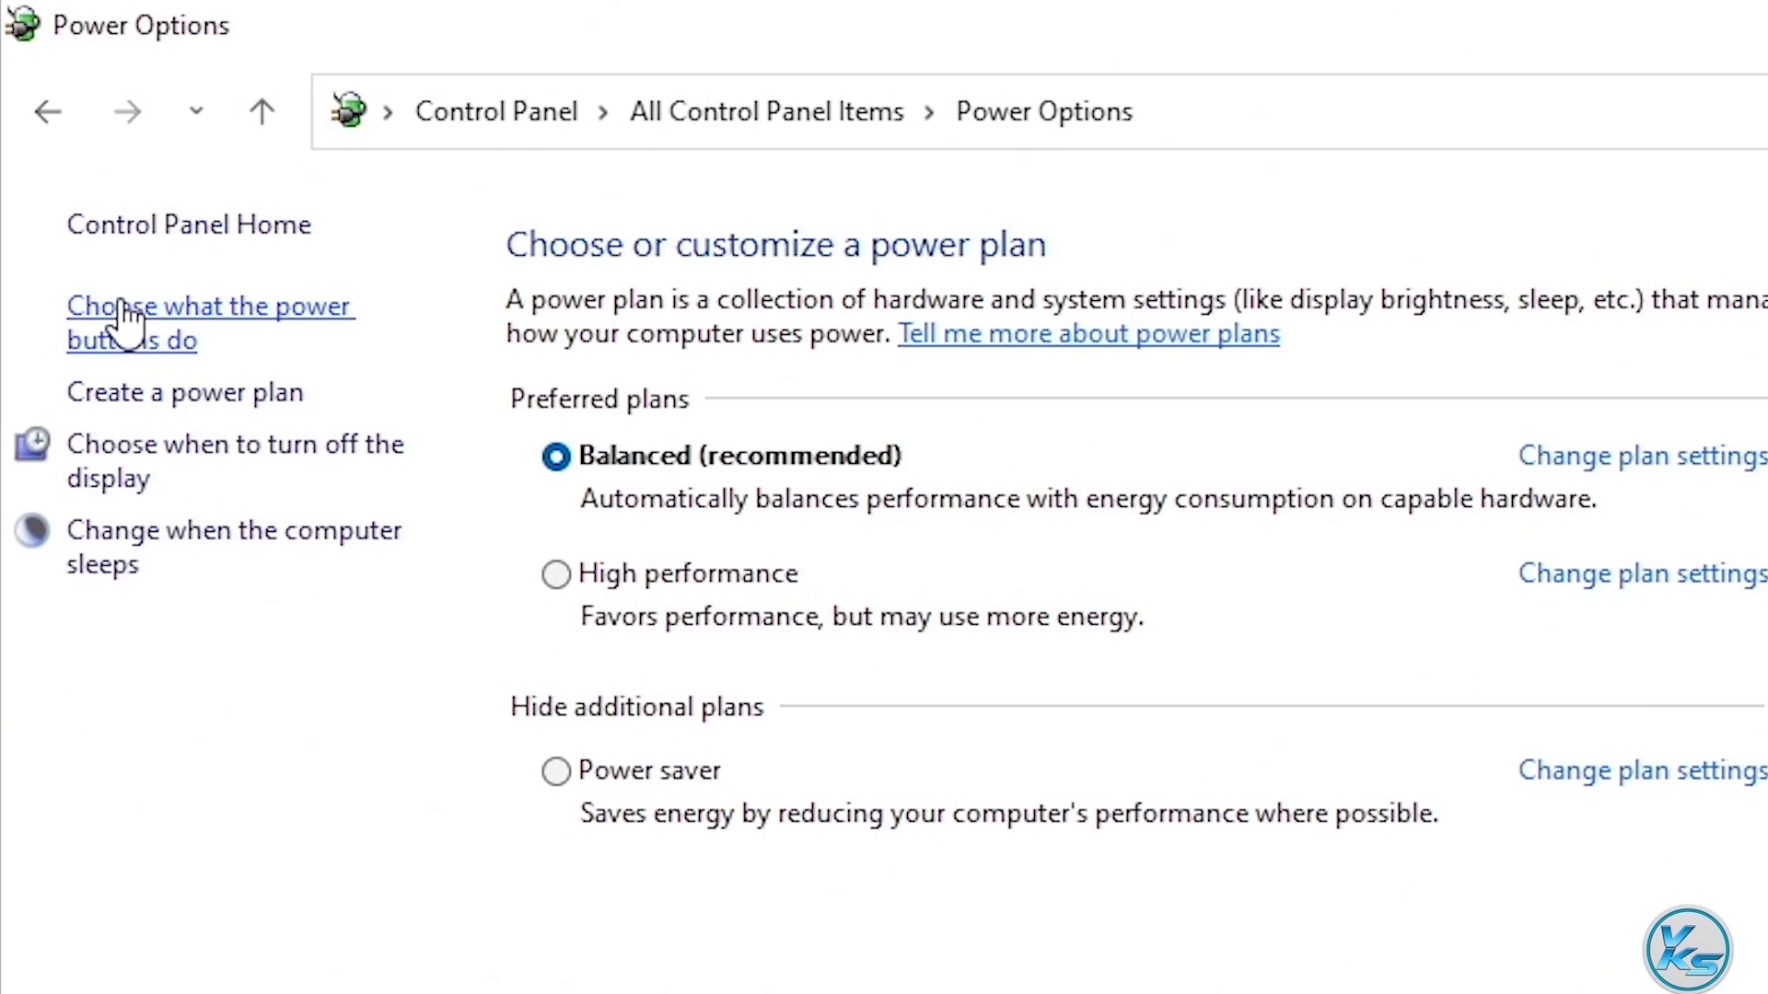
click(250, 317)
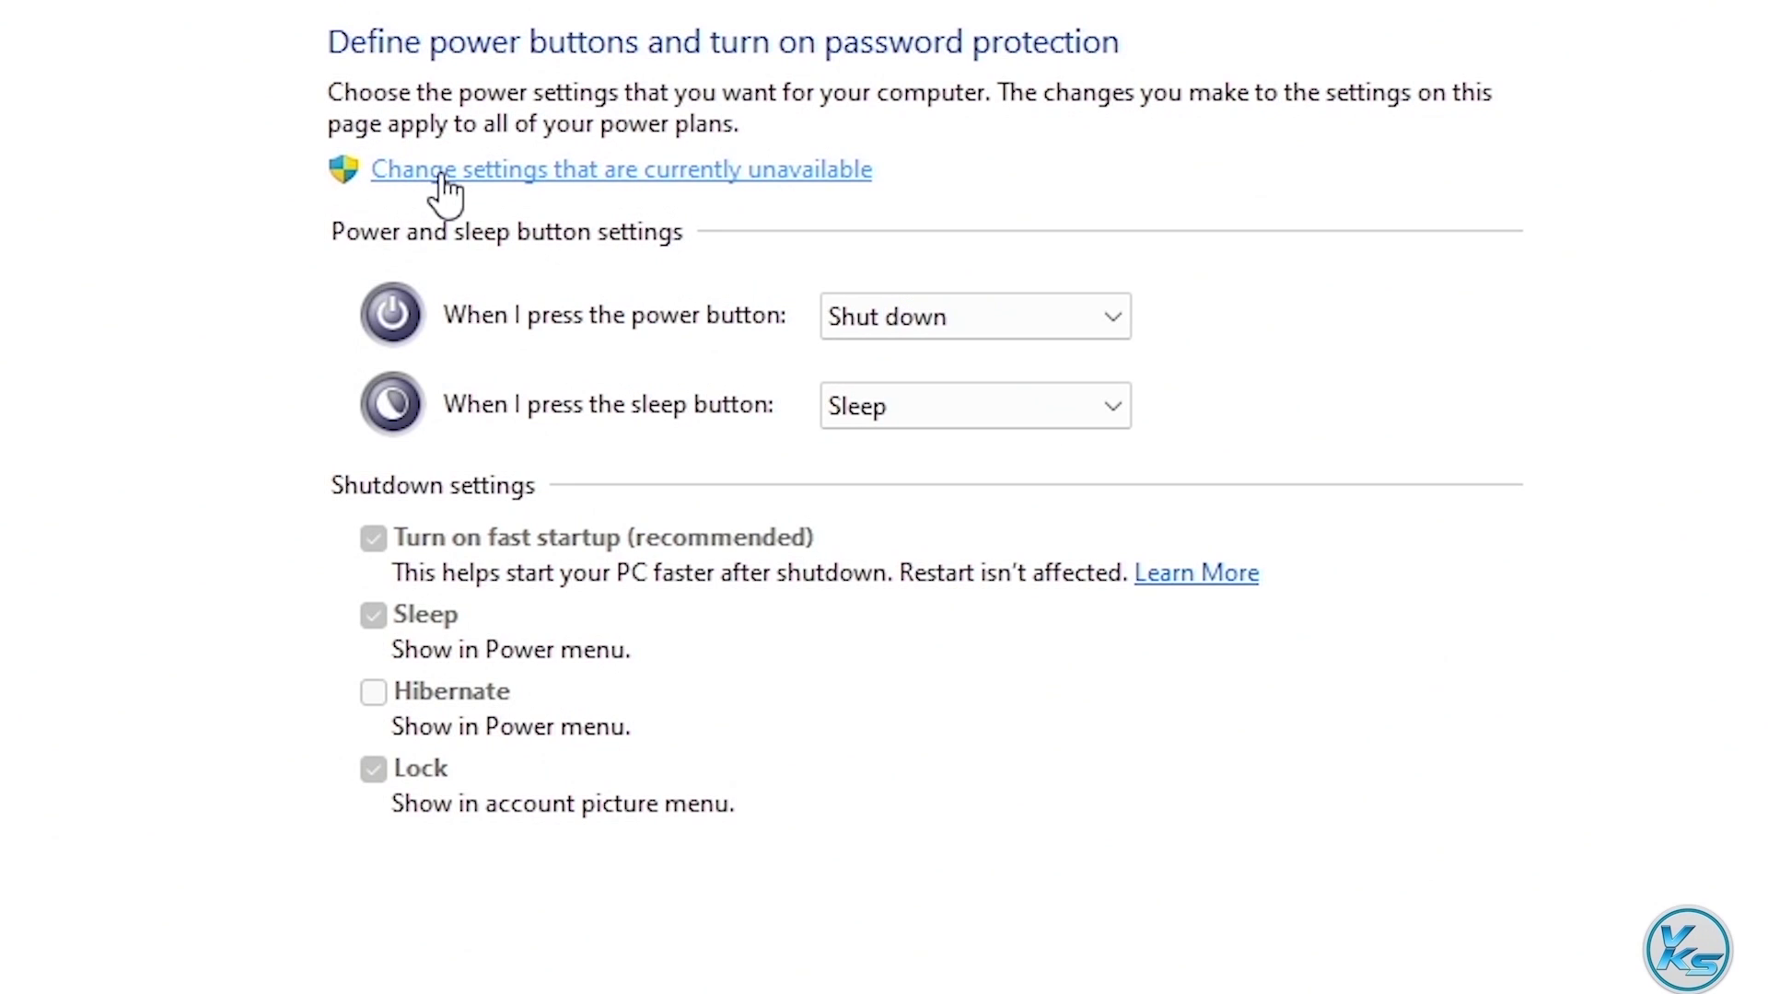
click(441, 175)
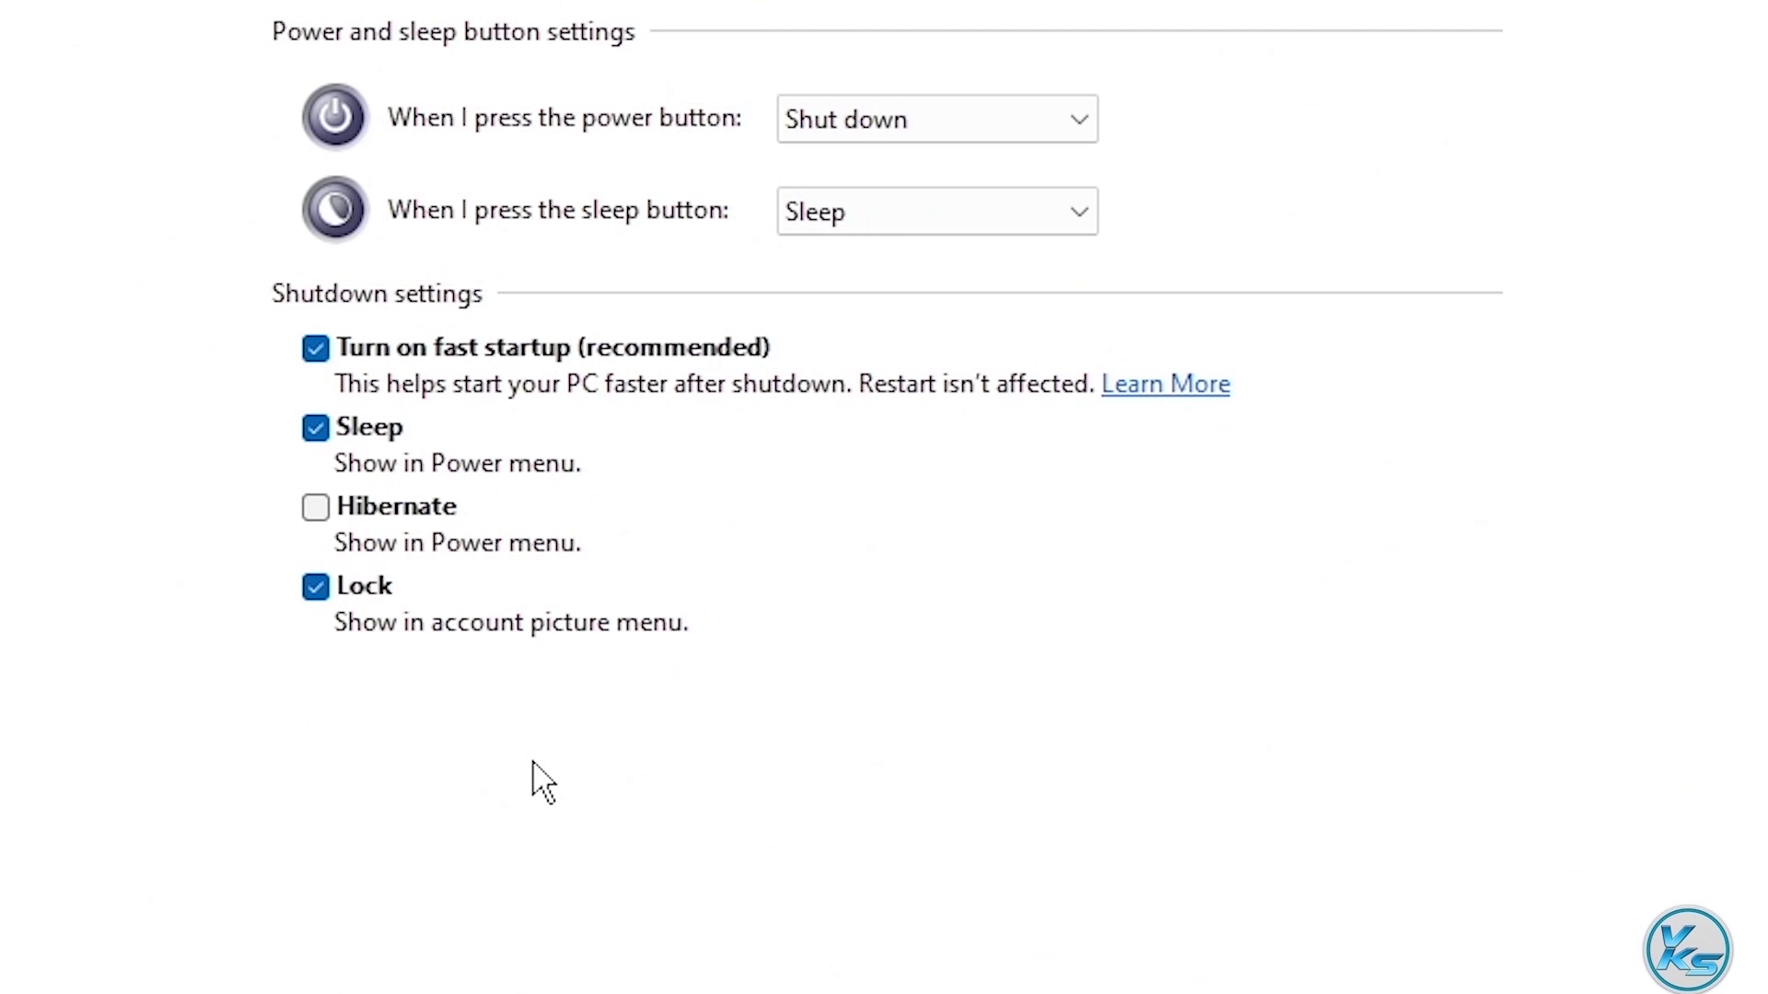
Step: Turn off fast startup in the shutdown settings, save the changes and close Power Options
click(314, 346)
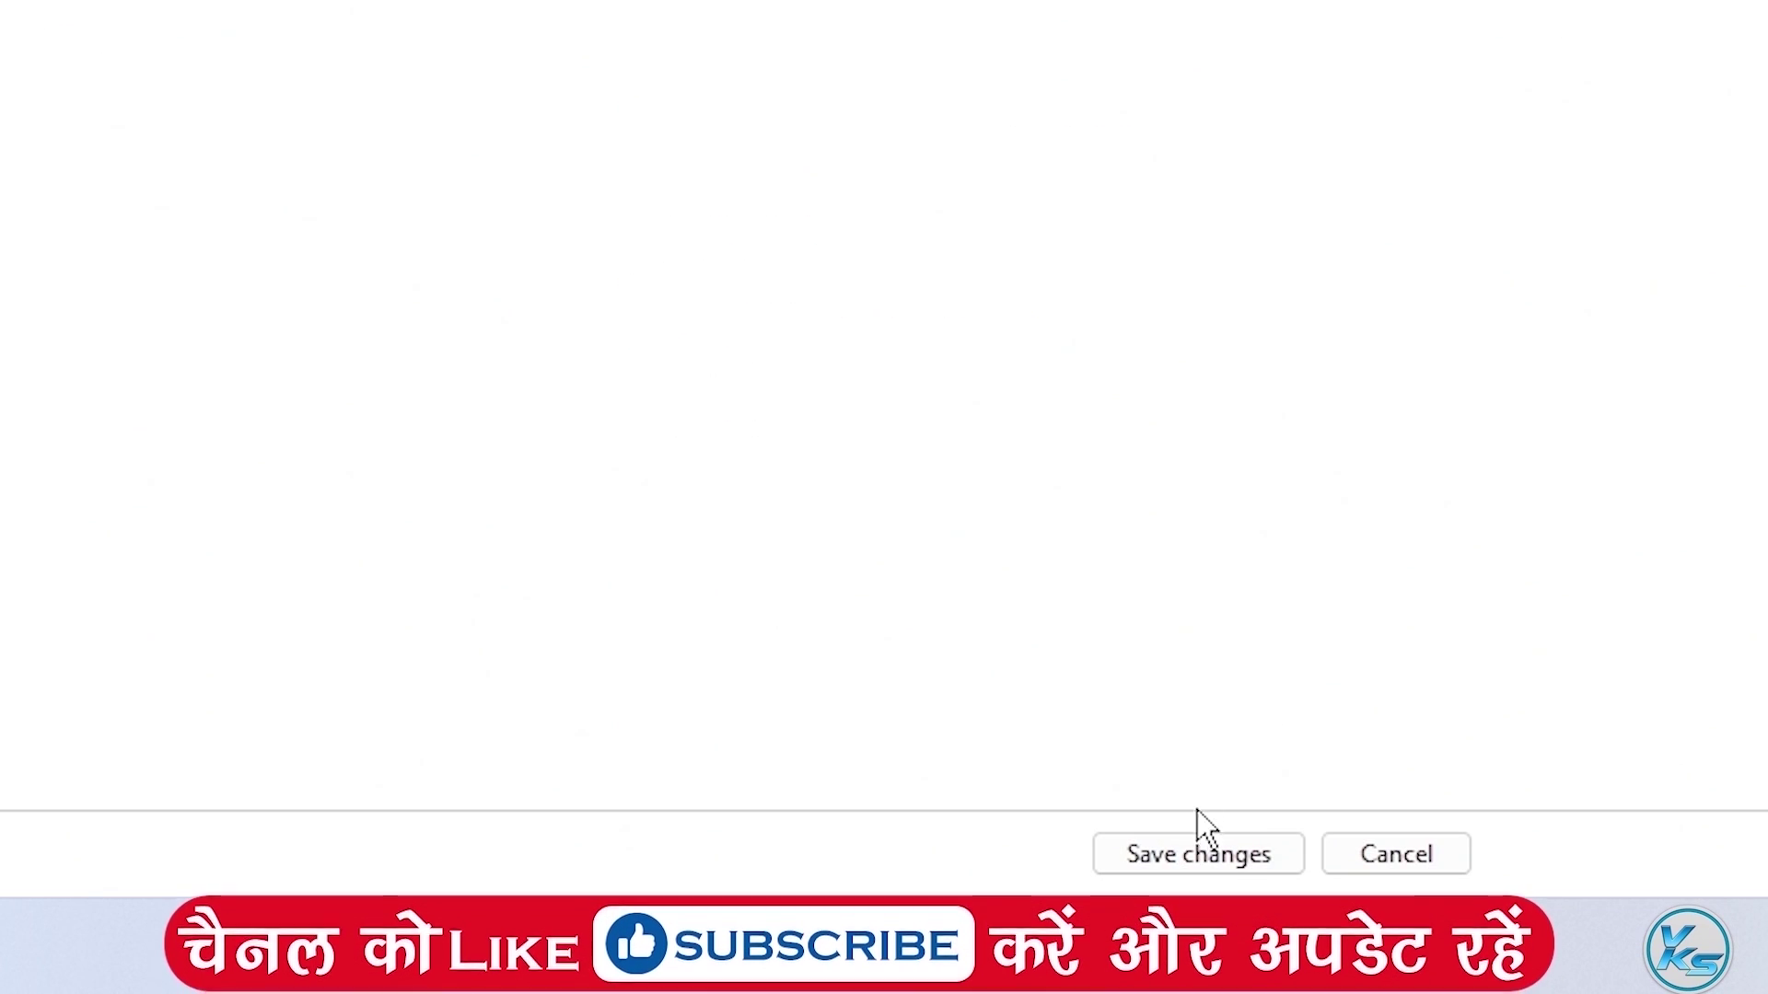
click(1200, 851)
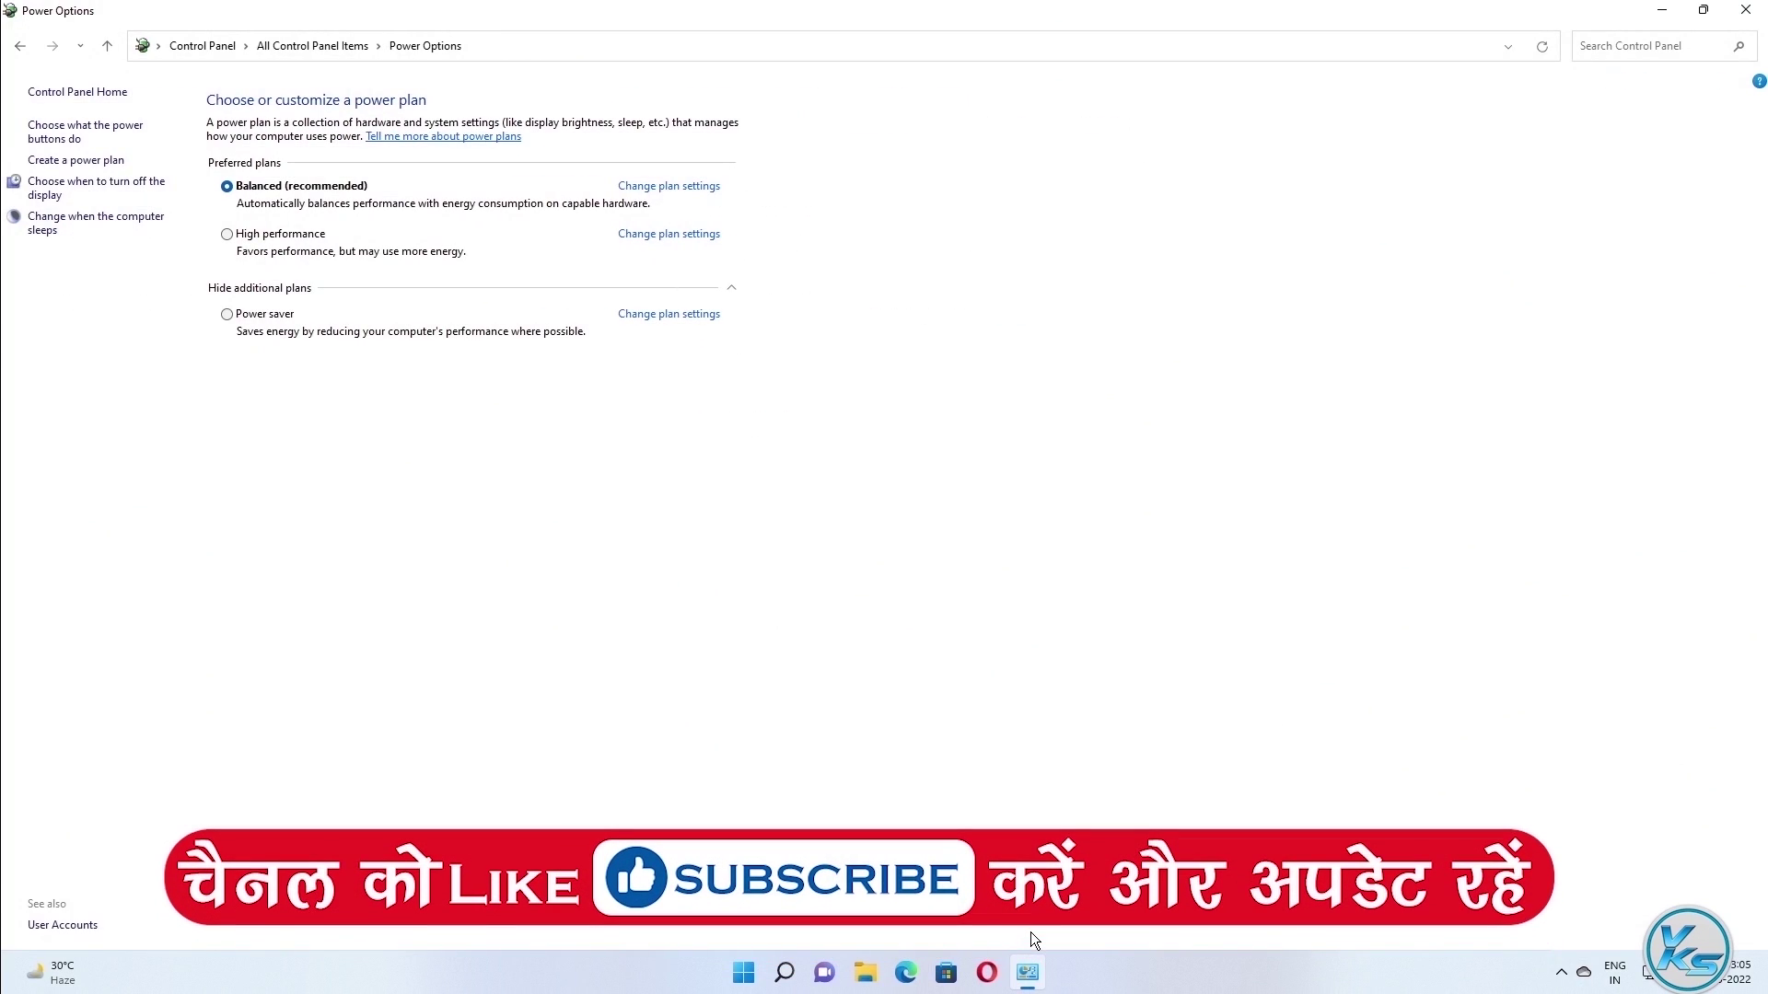
click(1744, 10)
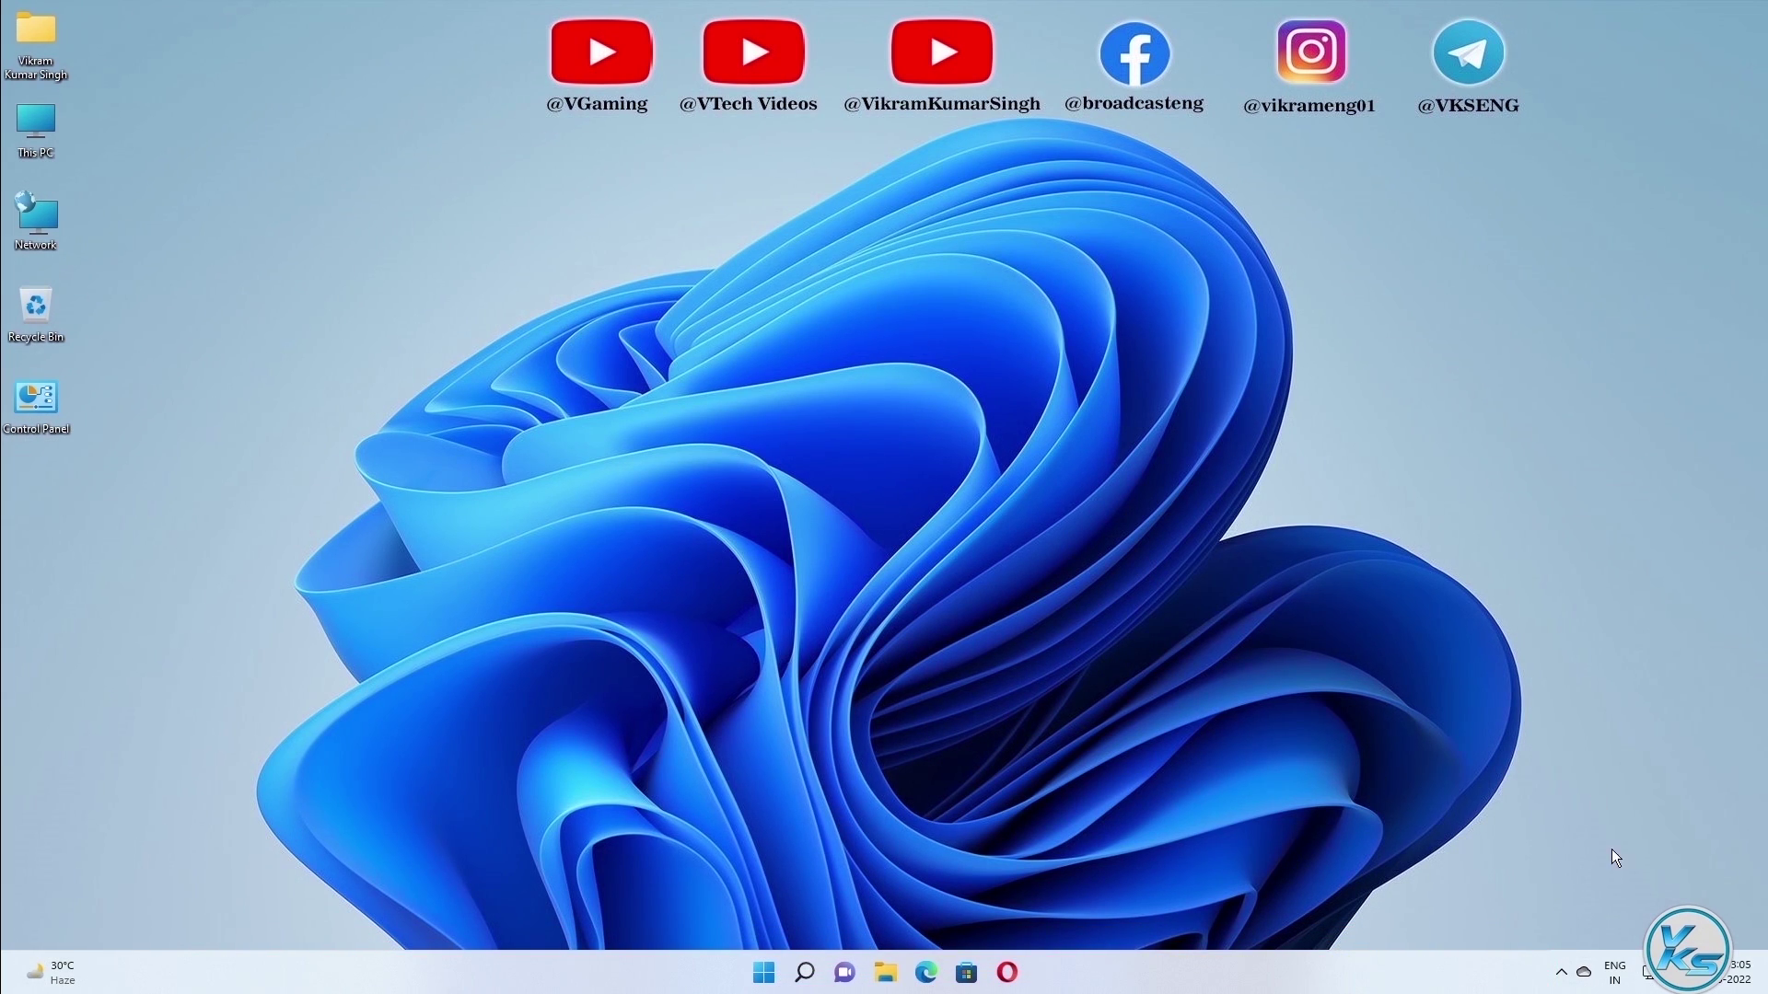
Step: Check the hidden background apps for security software and view the options offered for Windows Security
click(1562, 972)
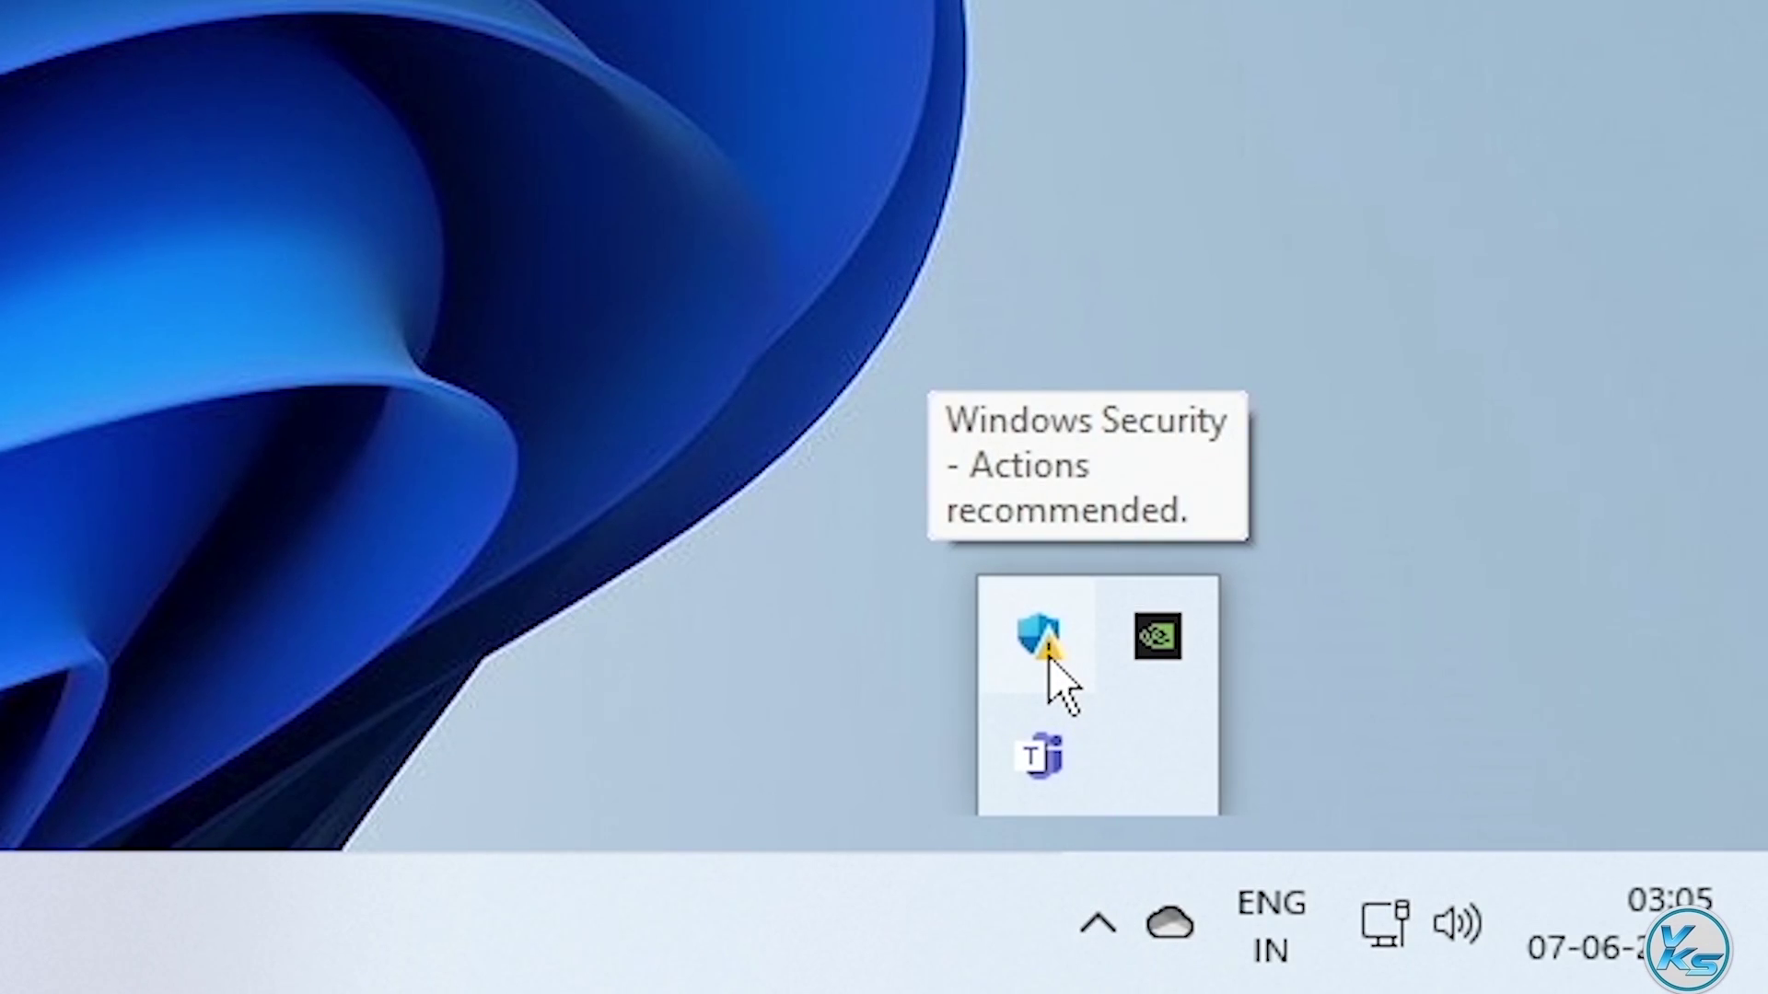
right_click(1044, 637)
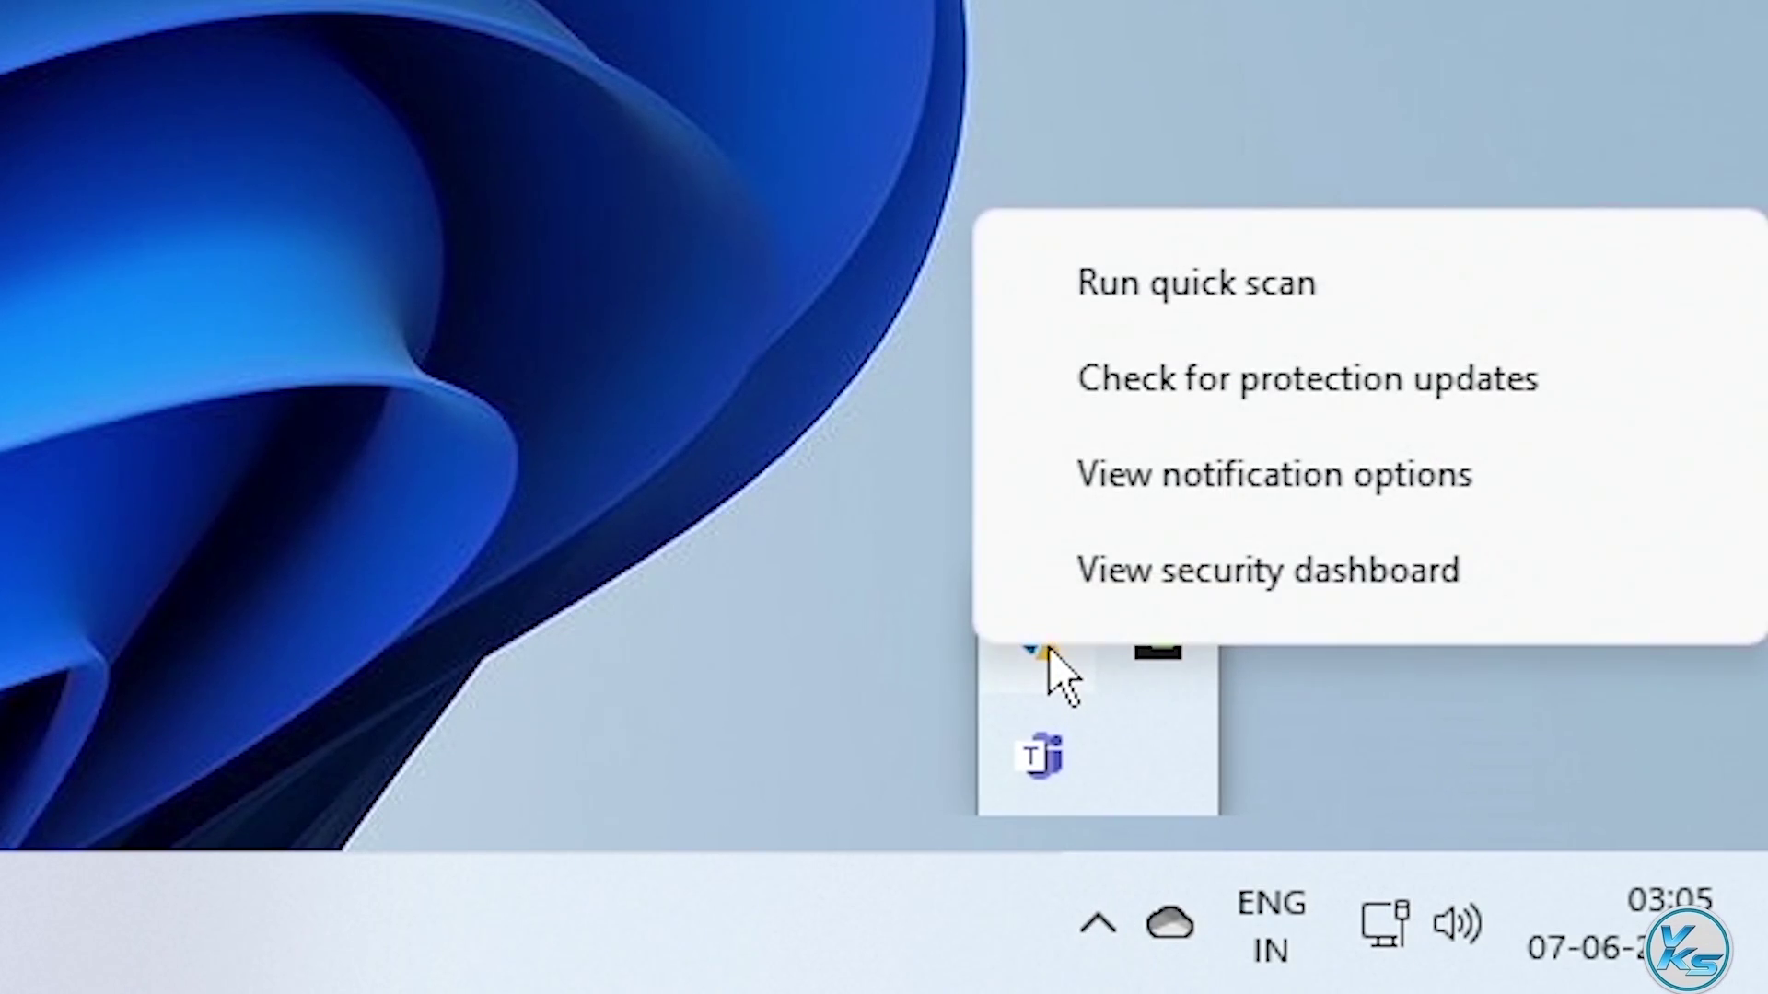
click(414, 646)
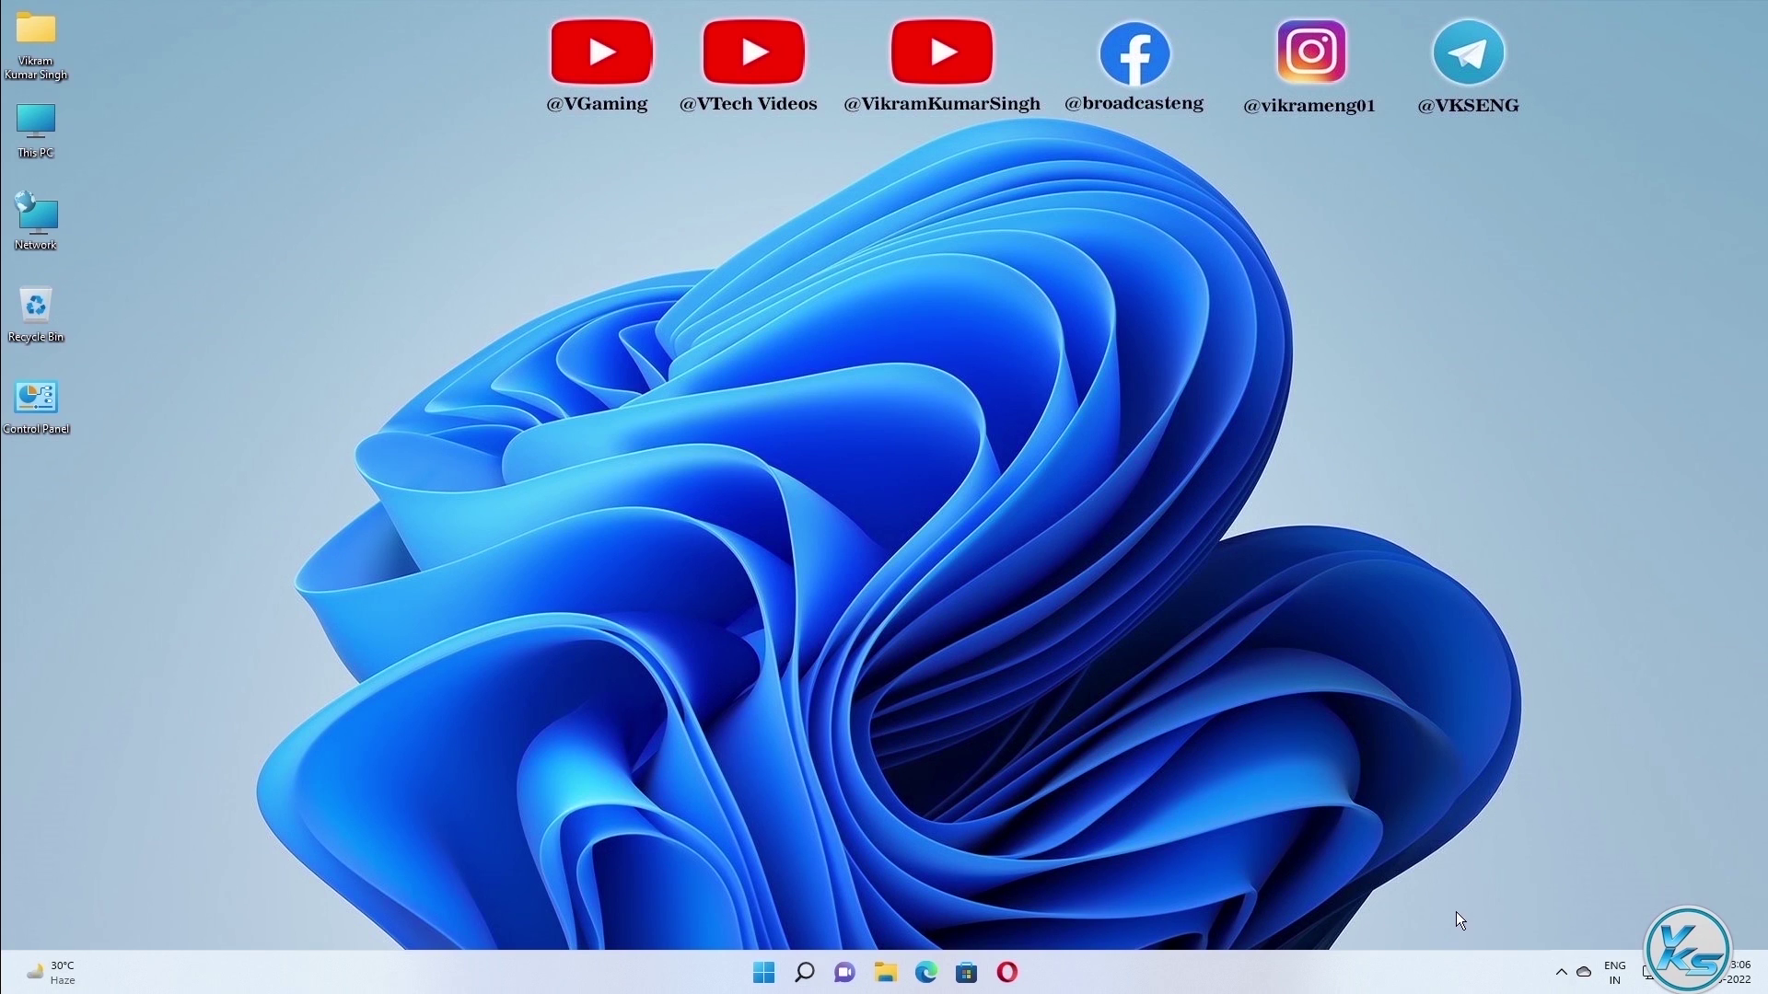
click(1561, 971)
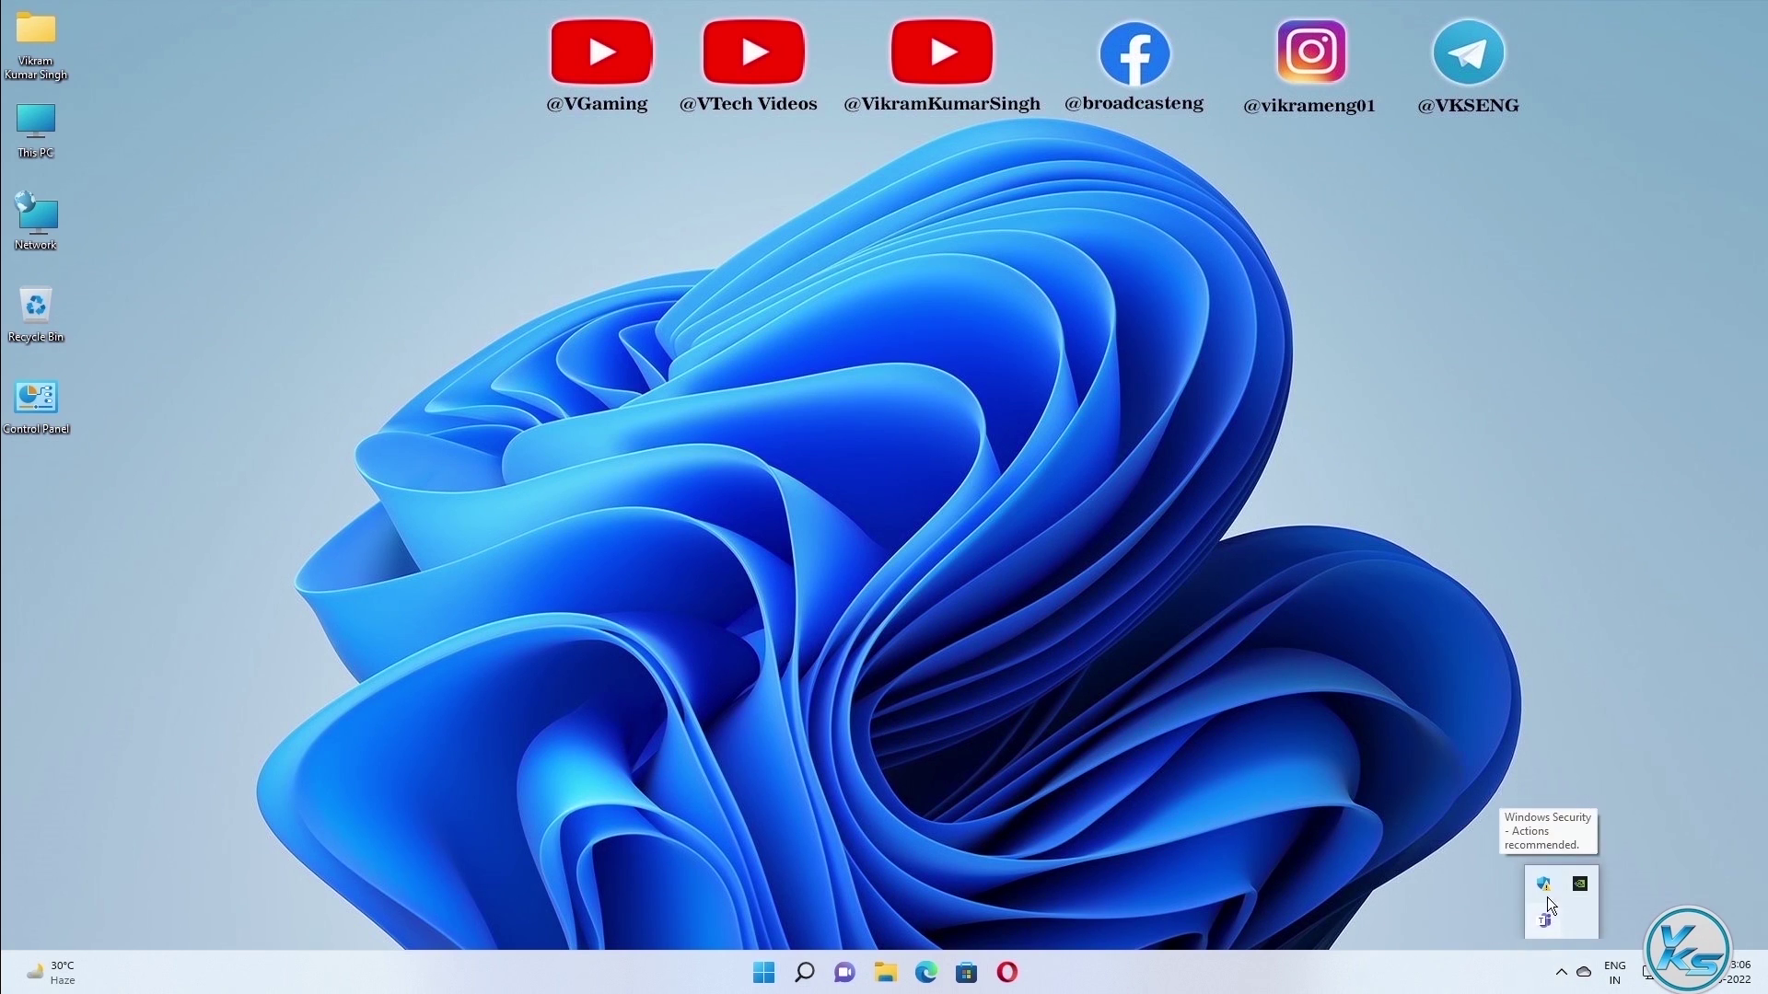
click(1472, 893)
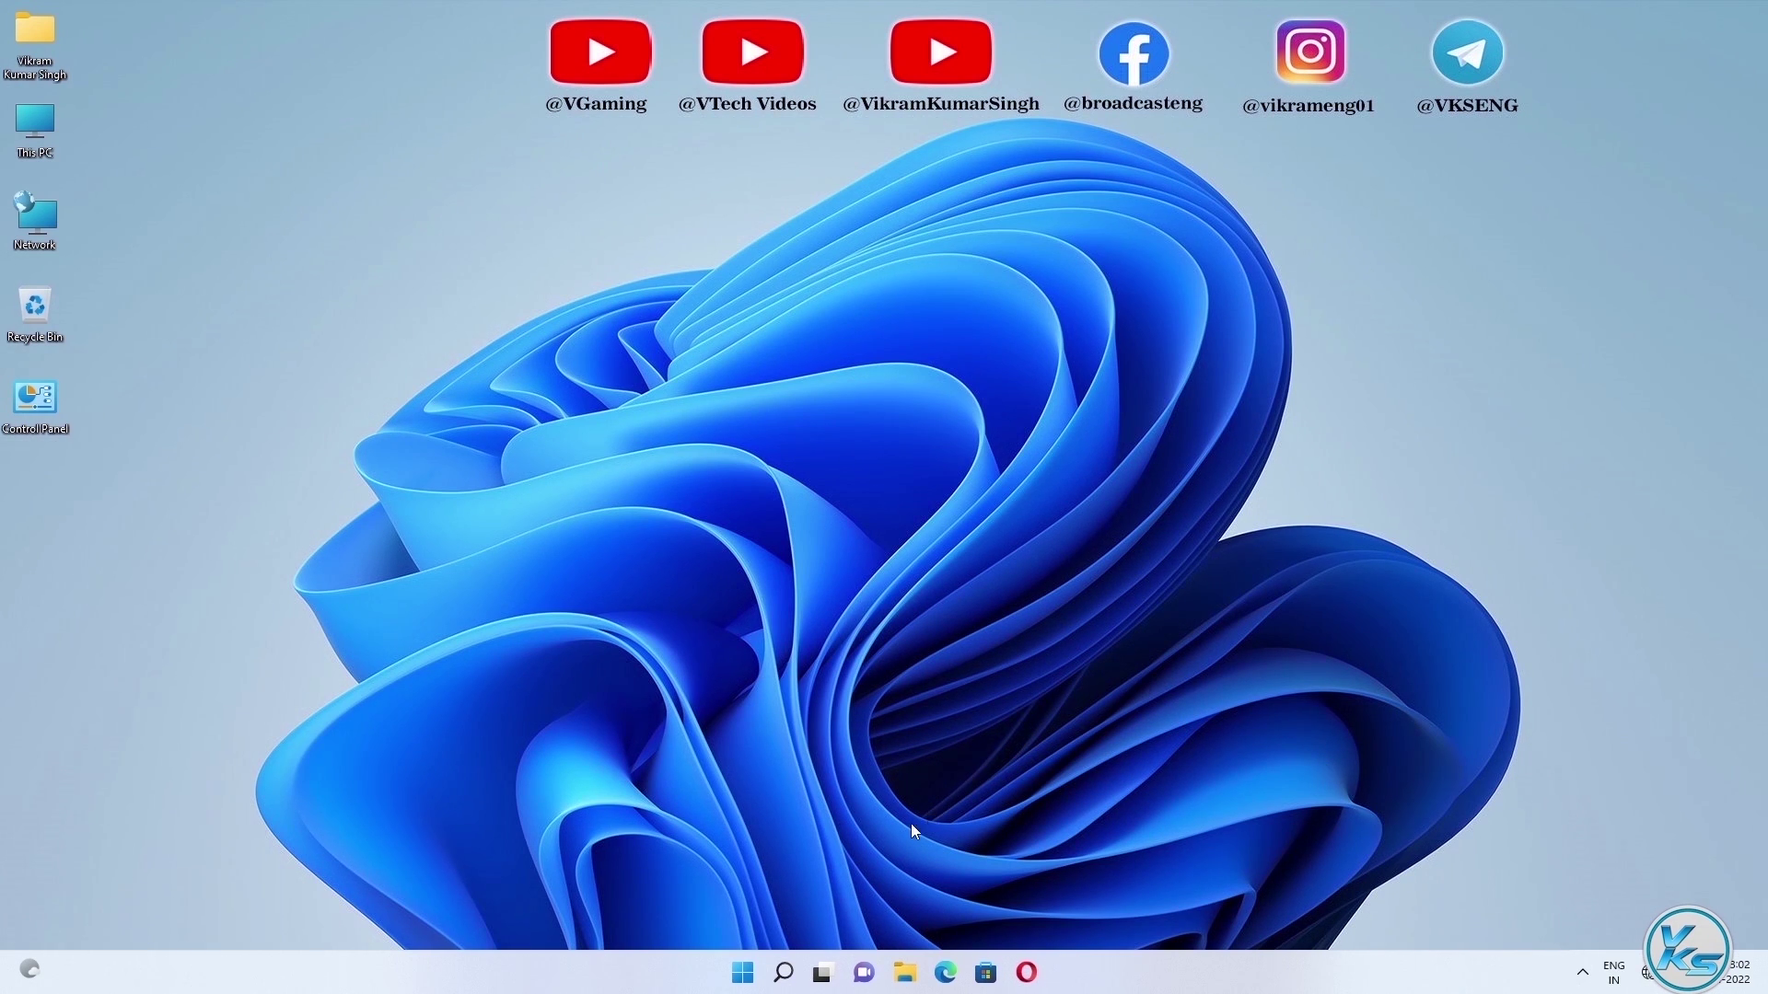
Step: Search for msconfig and open System Configuration
click(784, 973)
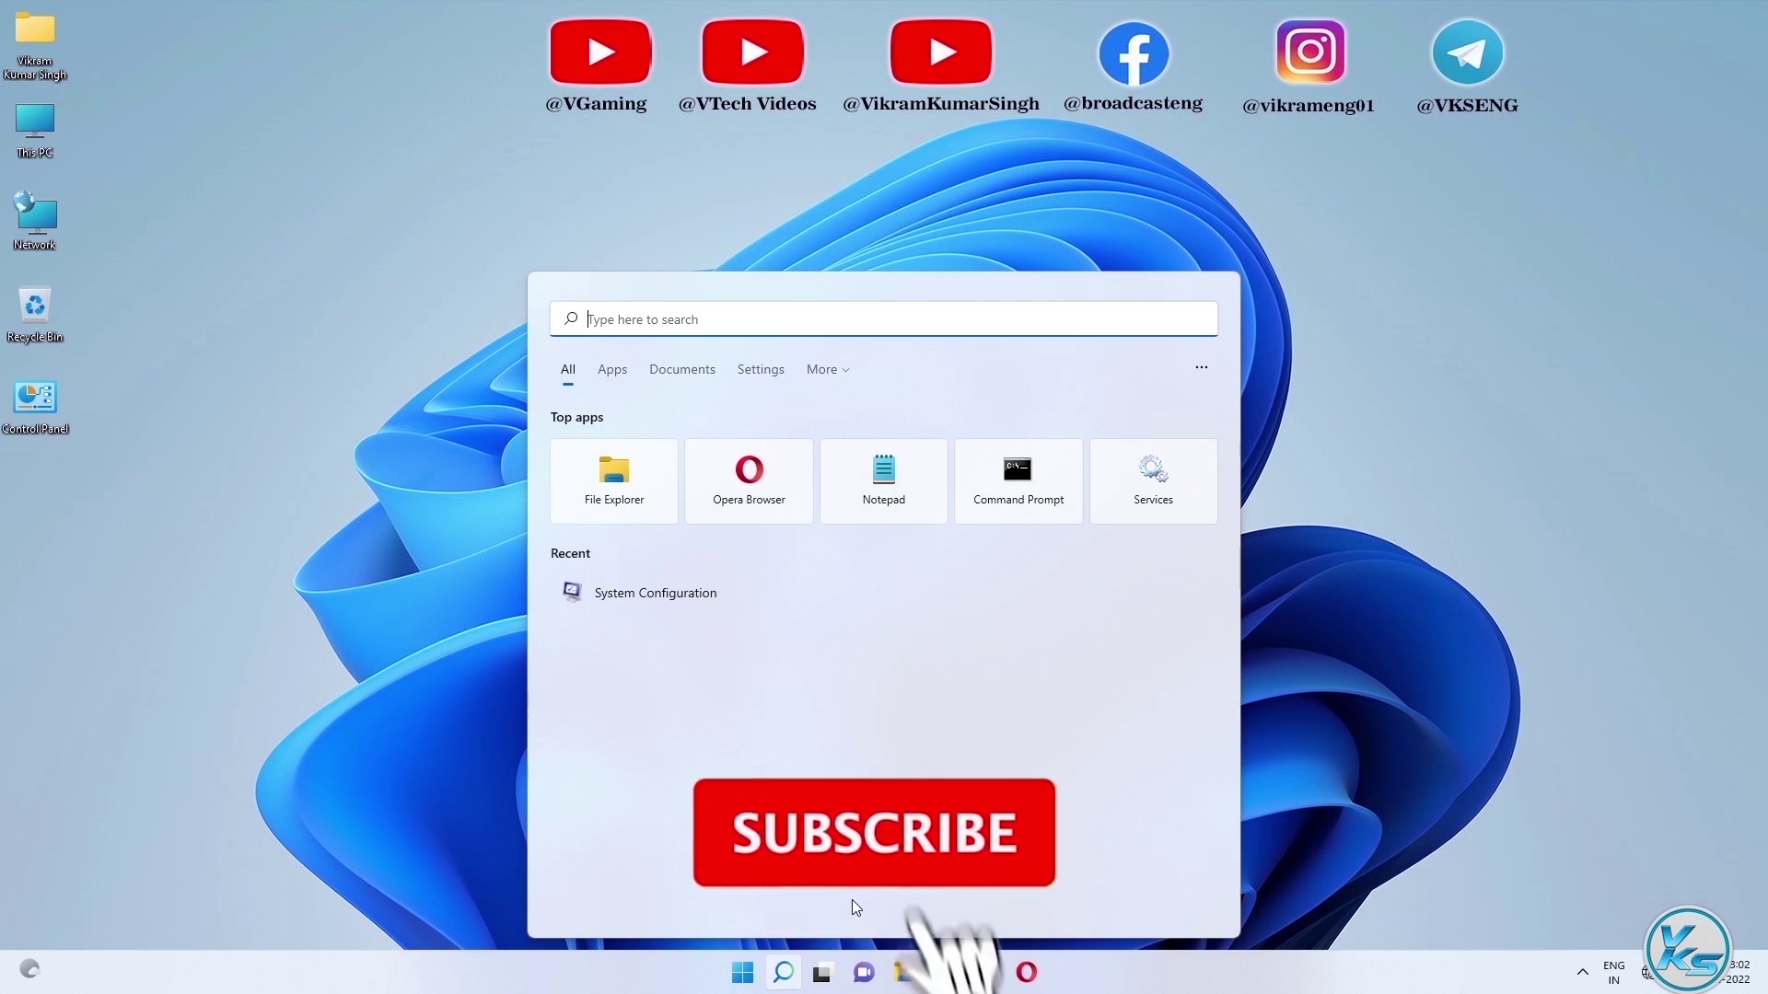
text(msconfig)
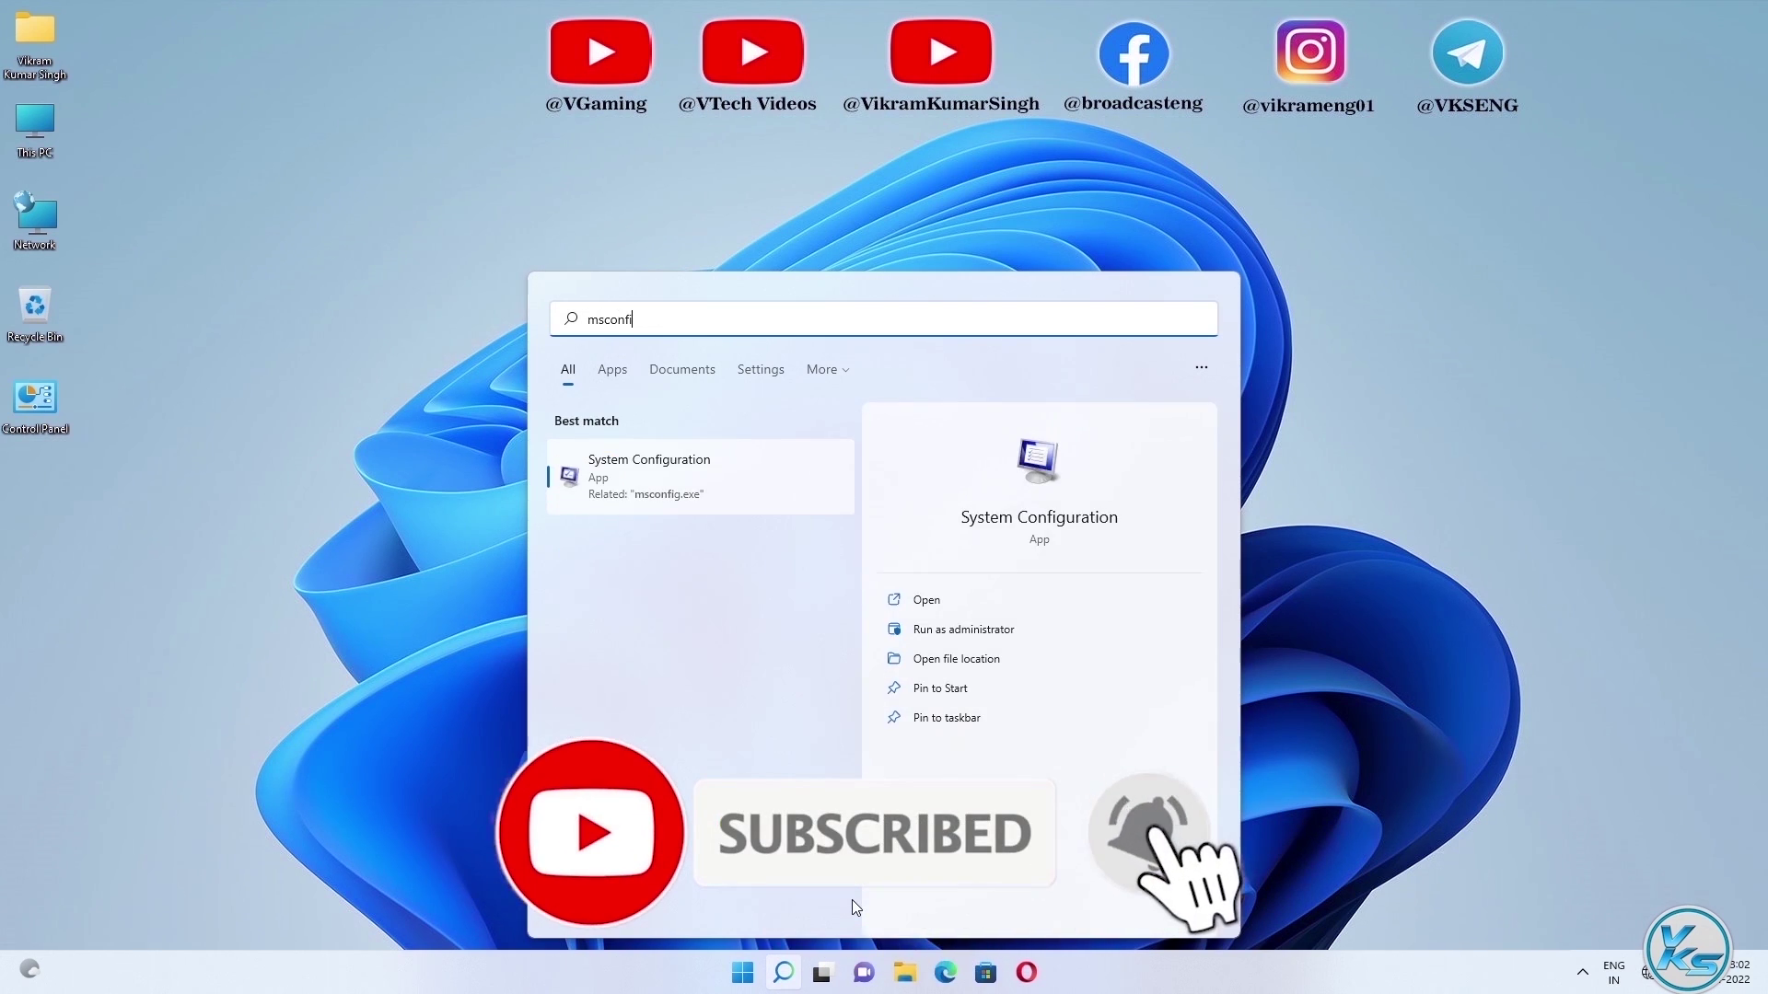
click(672, 469)
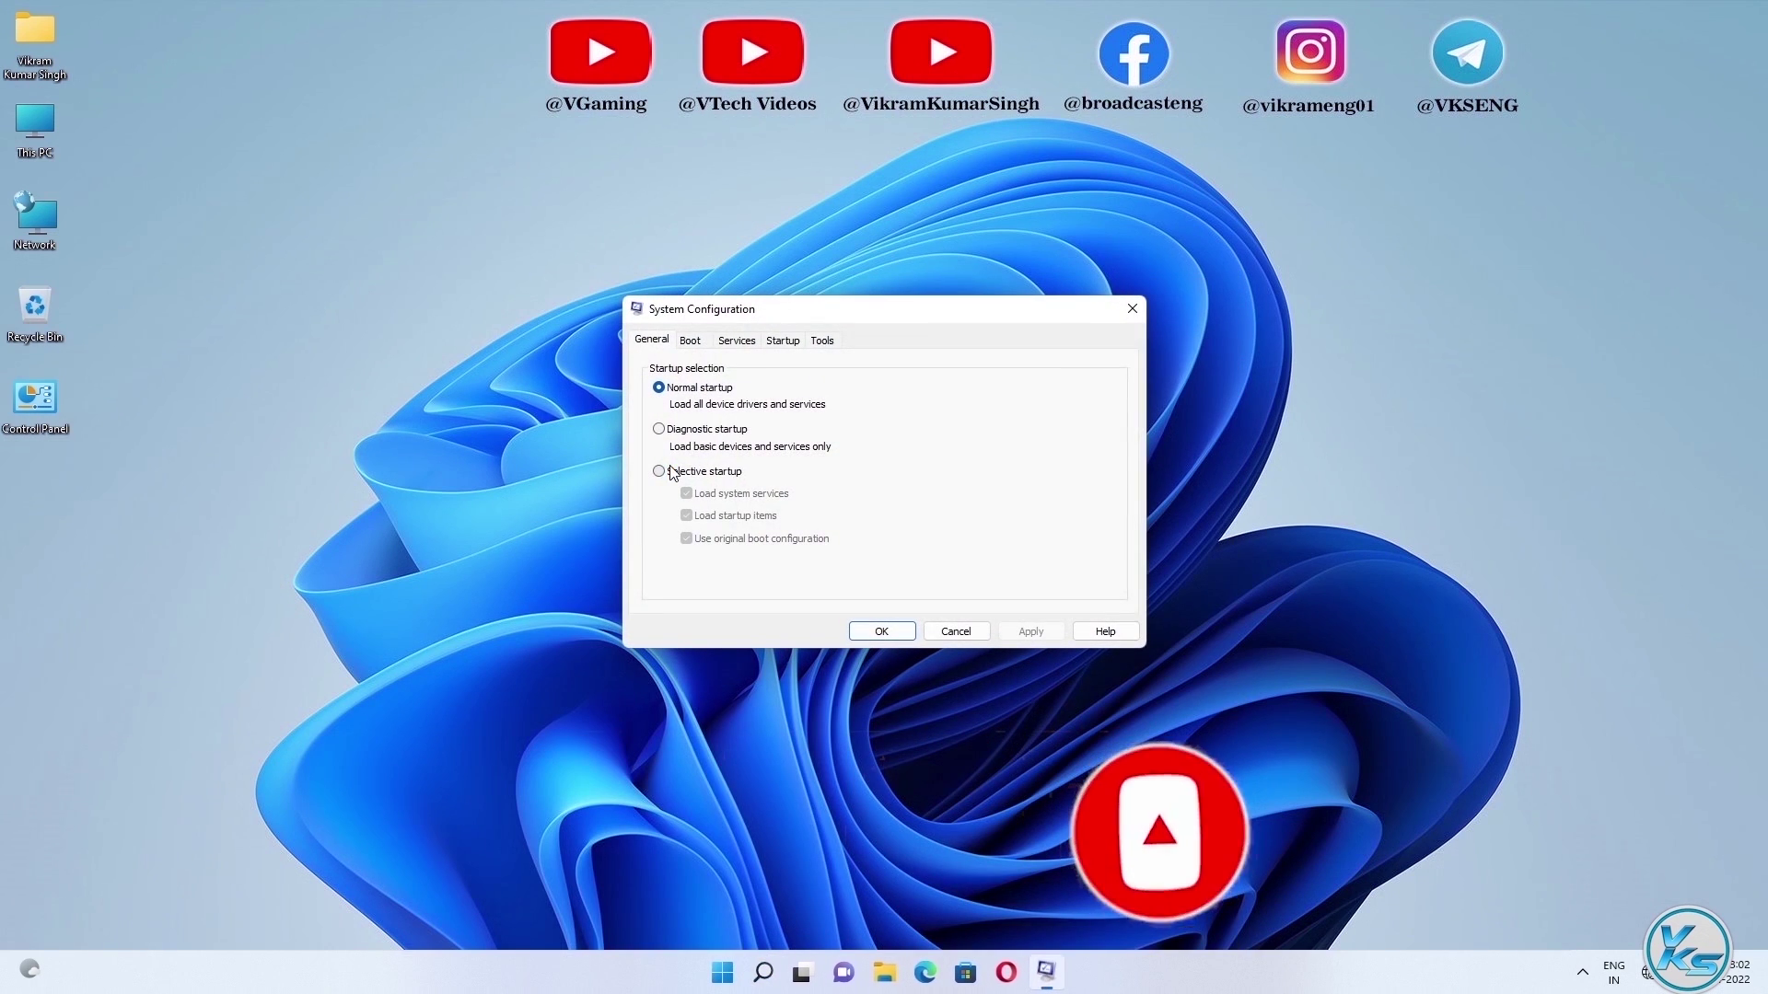